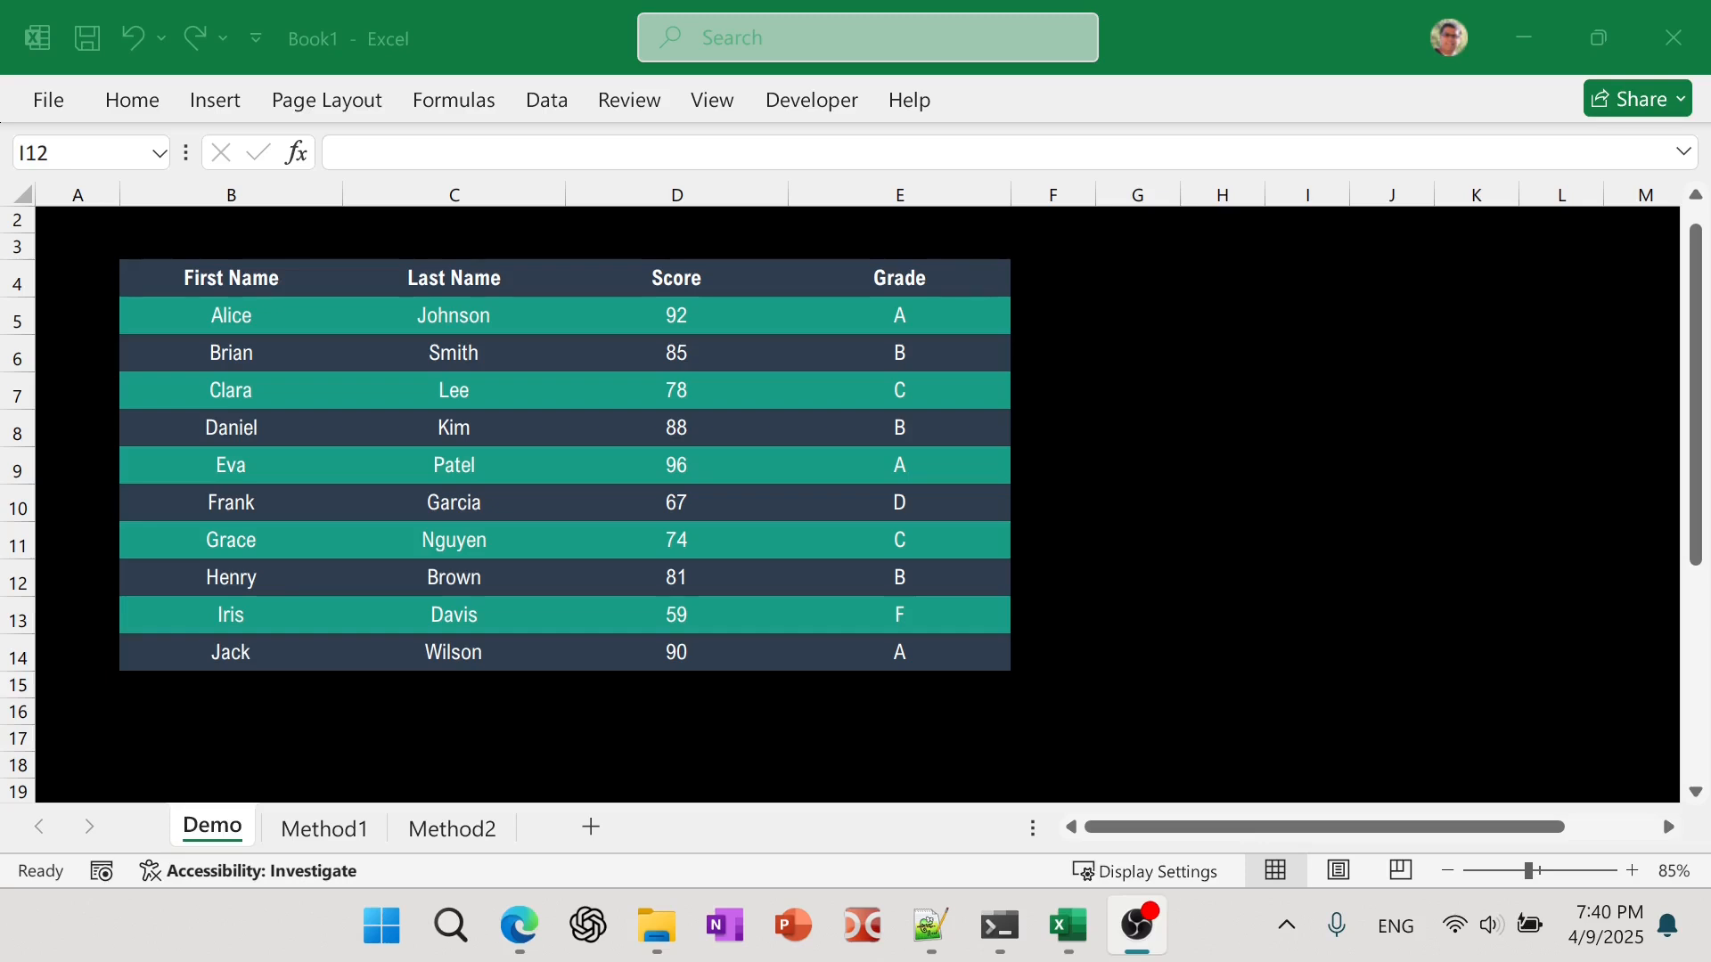
Format B5:E15 on the Method1 sheet as a table with headers, using the light orange style with a solid orange header.
left_click(322, 837)
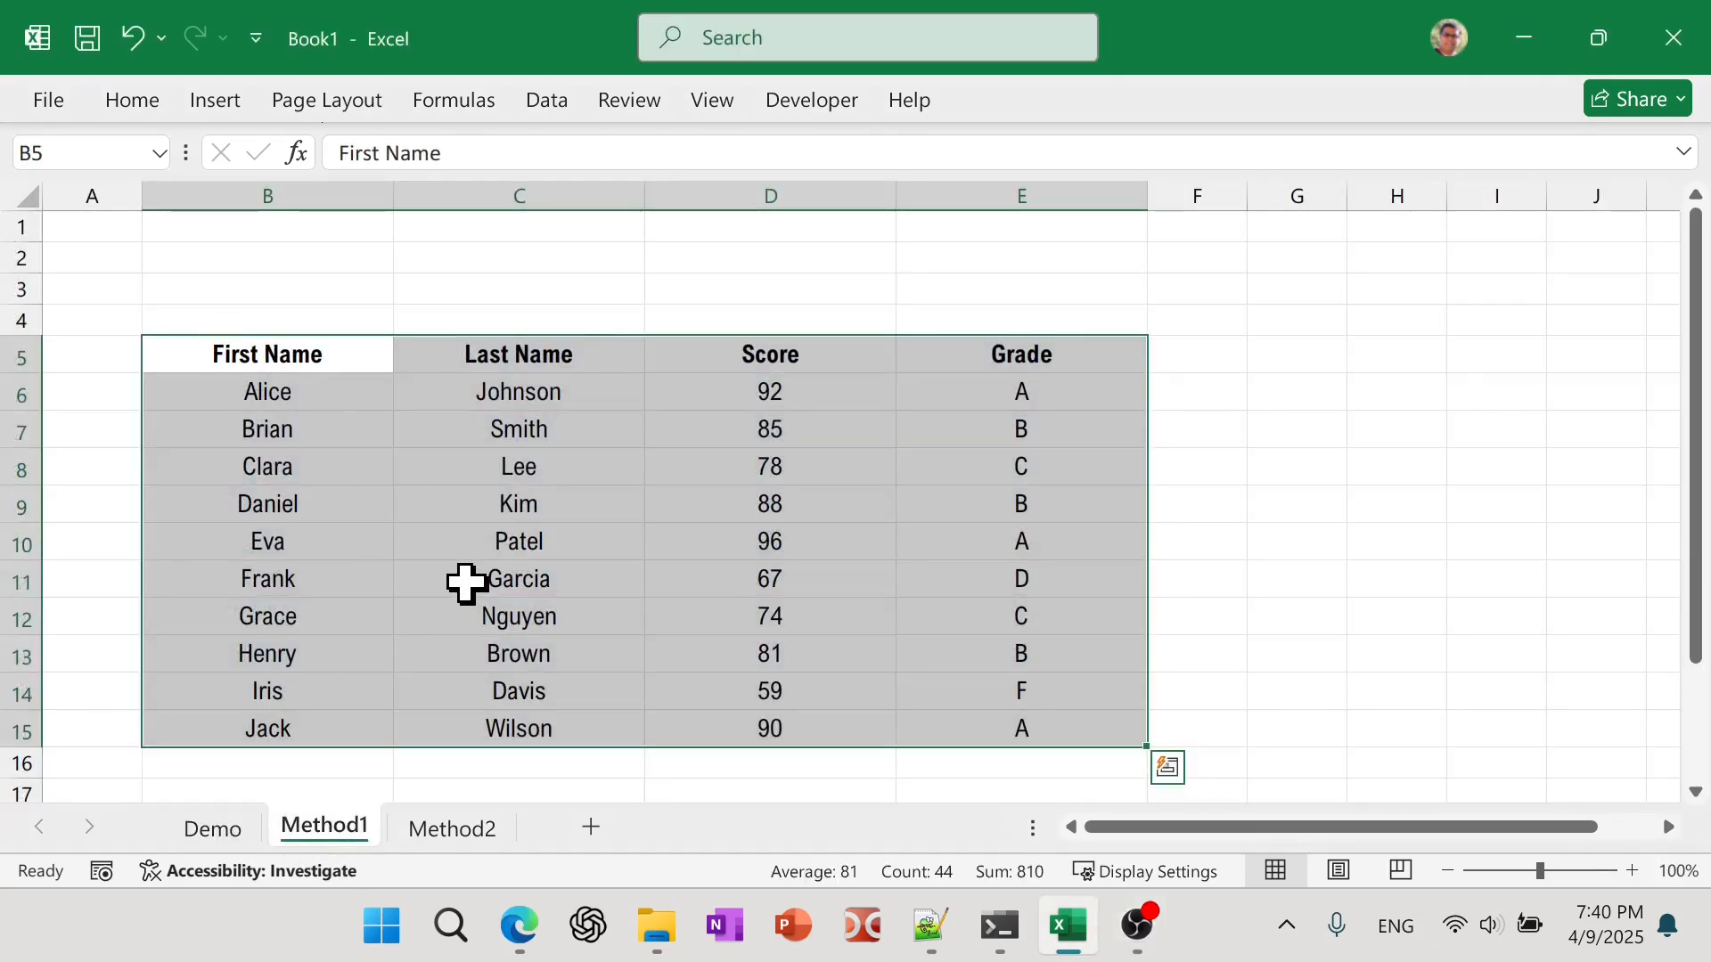
scroll(465, 584, "down", 1)
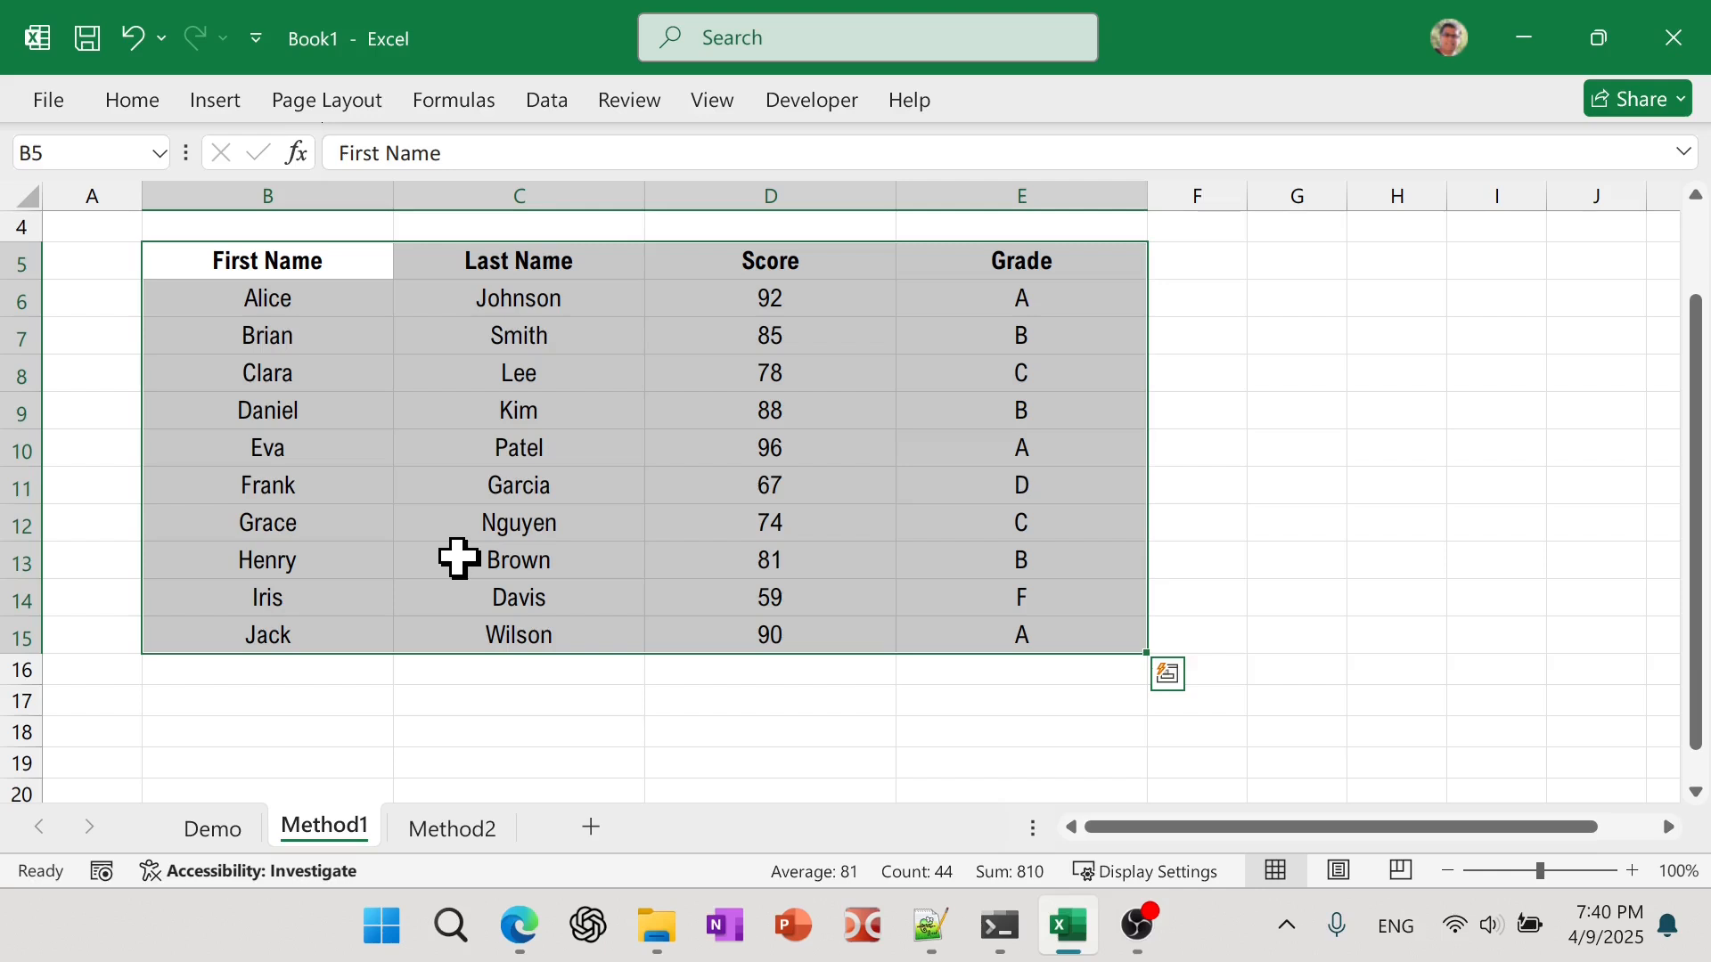
left_click_drag(312, 267, 1096, 640)
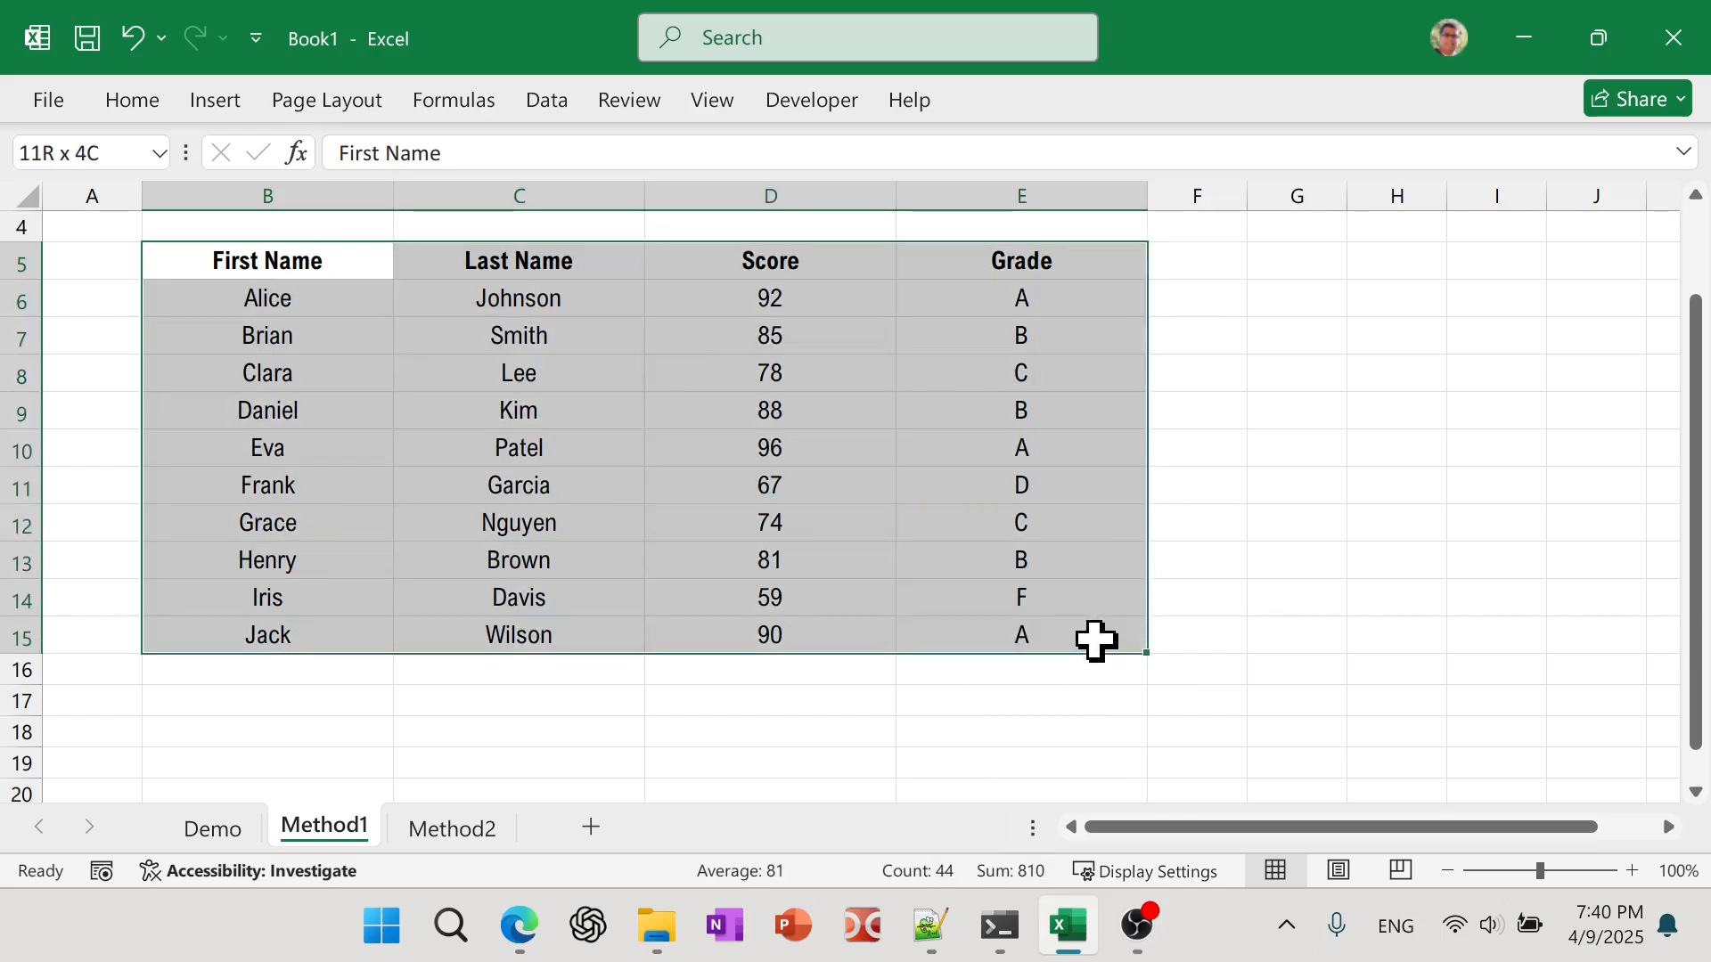
left_click(133, 100)
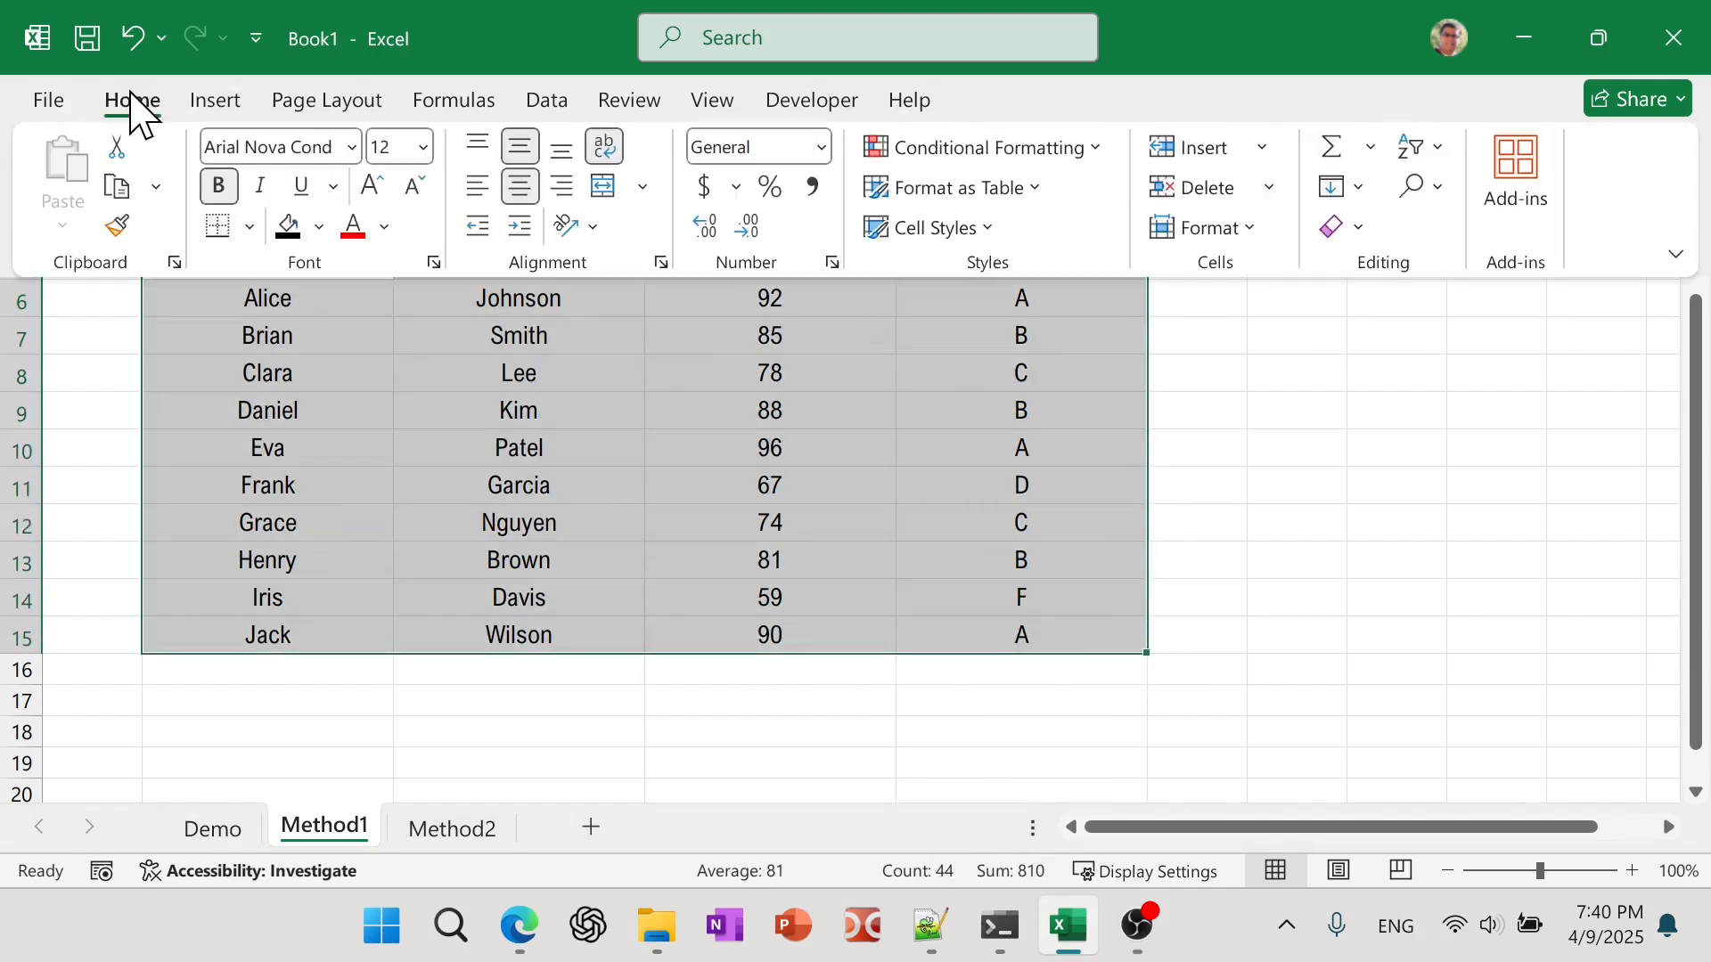
left_click(1038, 208)
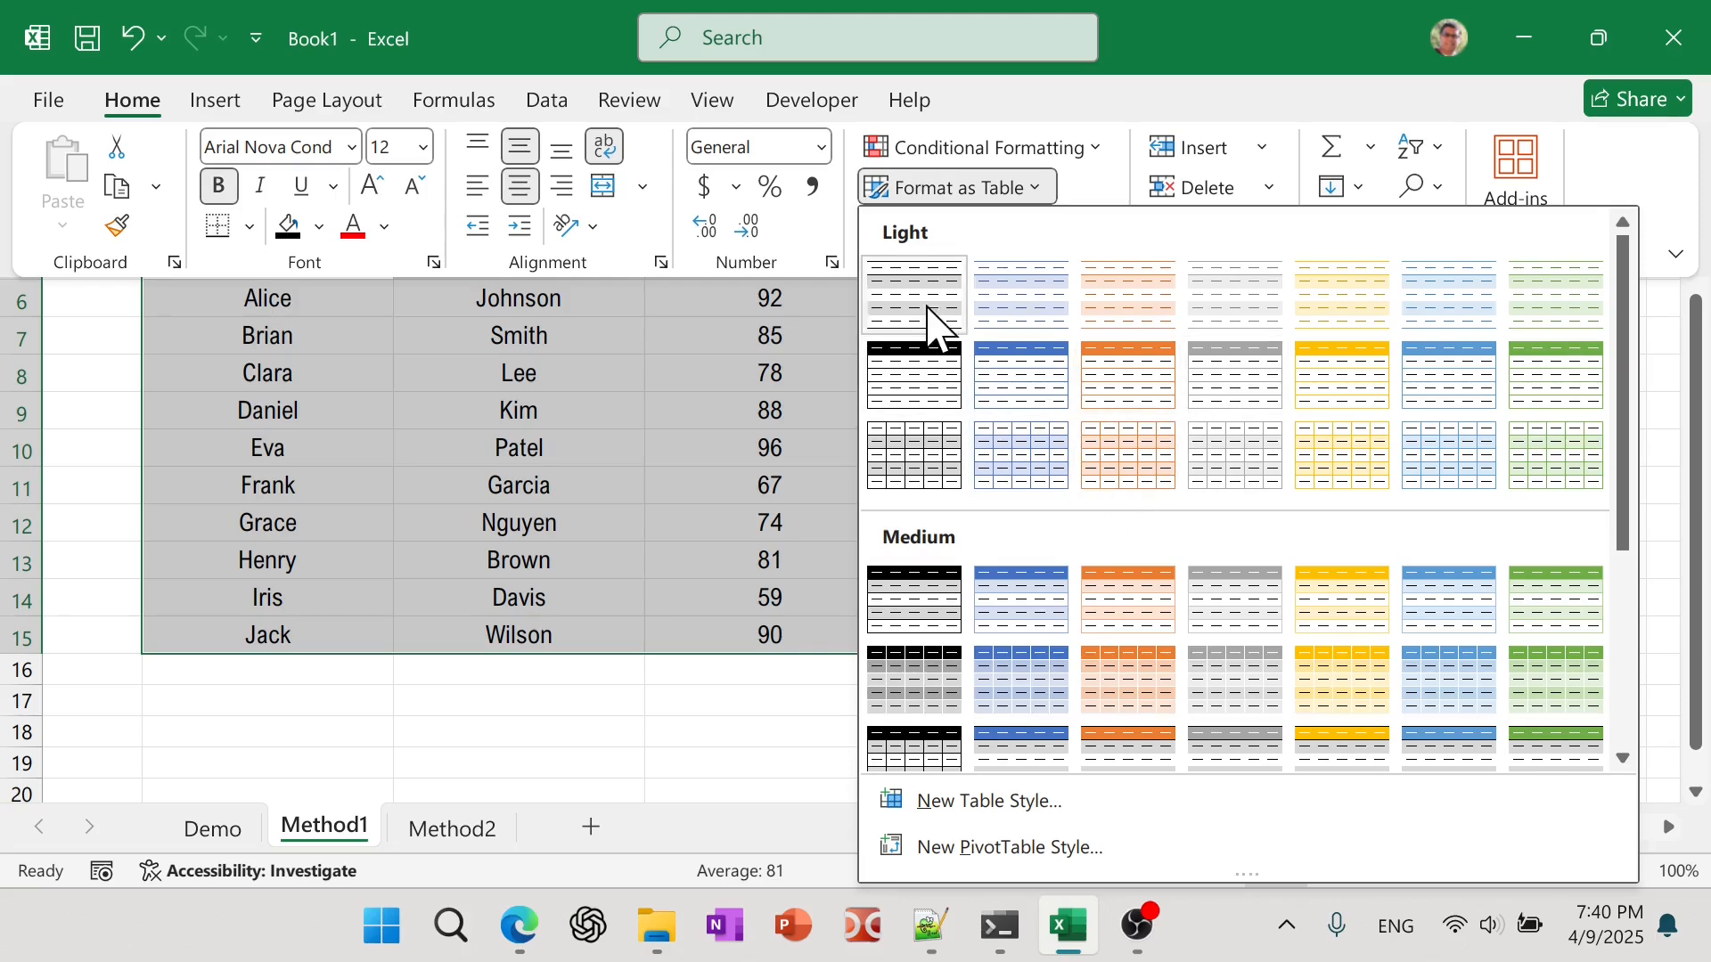
scroll(962, 437, "down", 3)
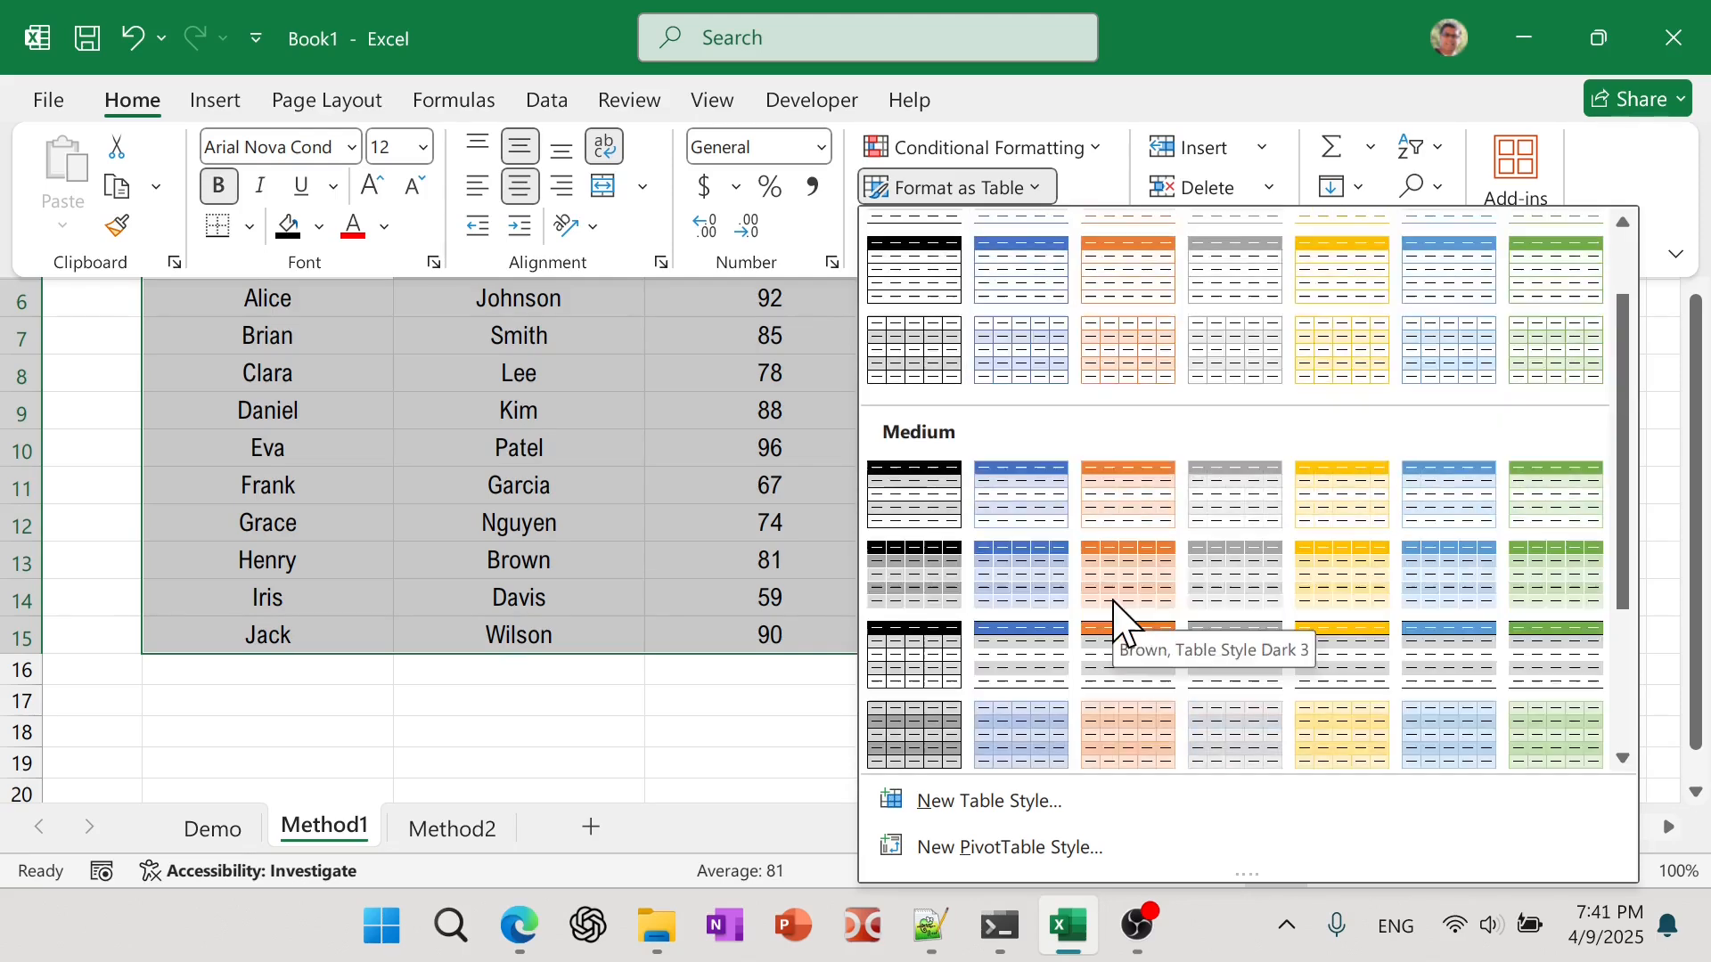
scroll(1114, 619, "up", 3)
left_click(1156, 294)
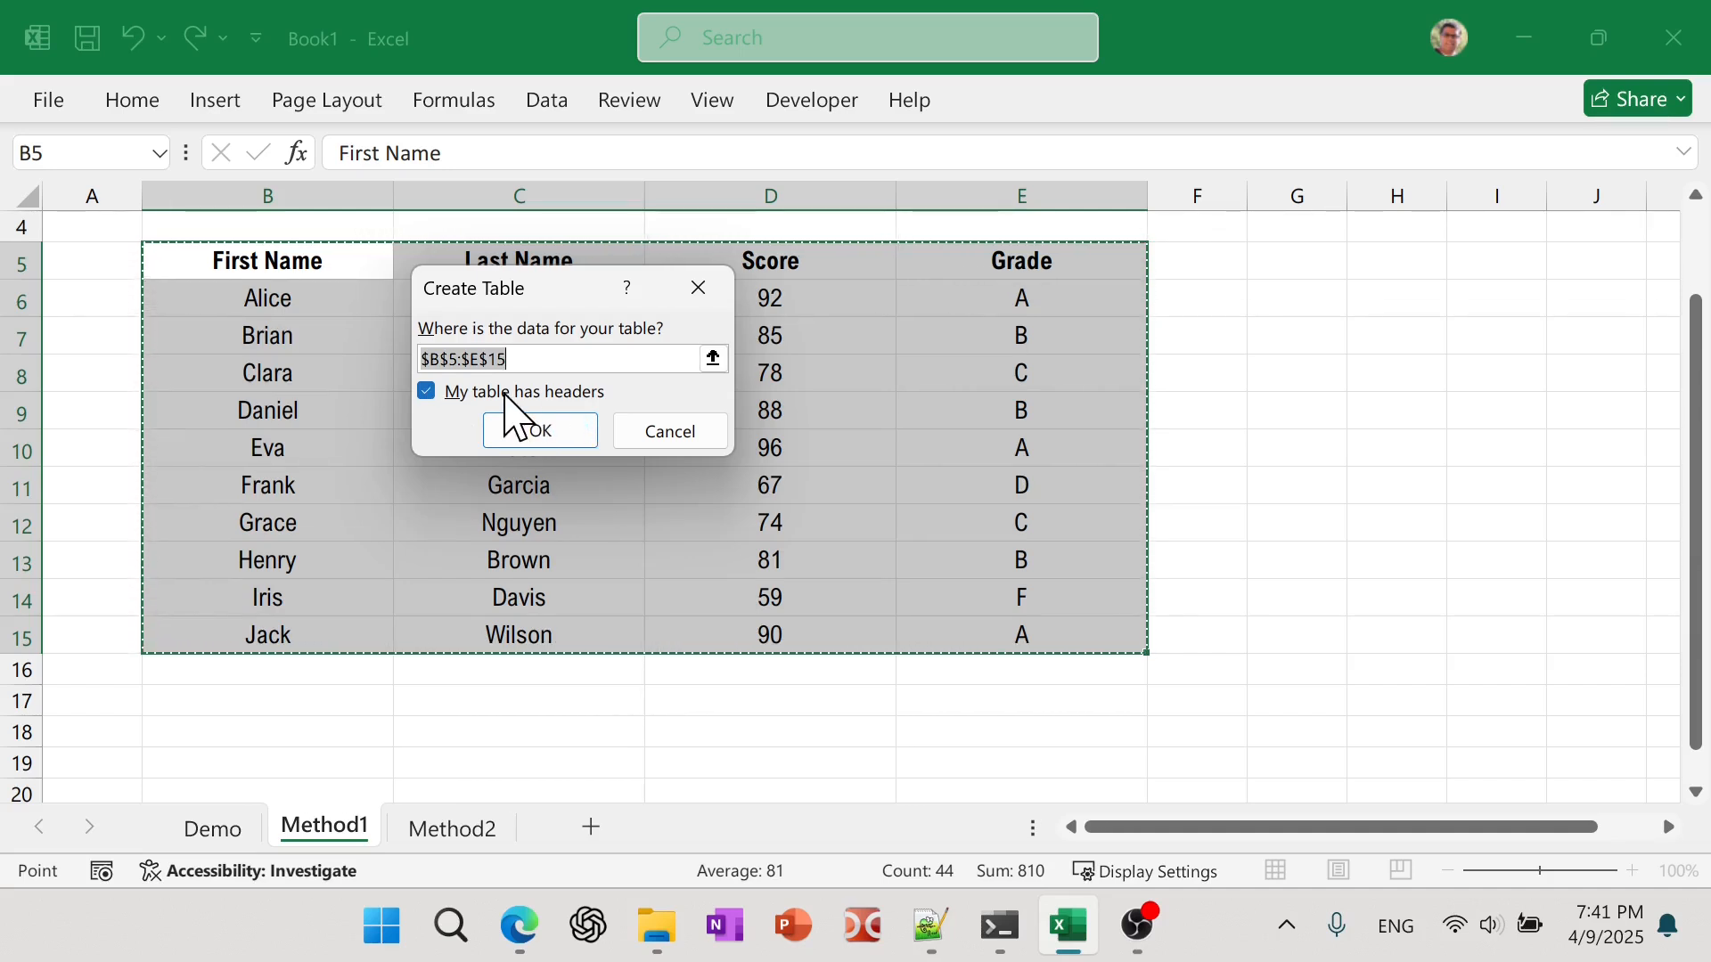
left_click(531, 431)
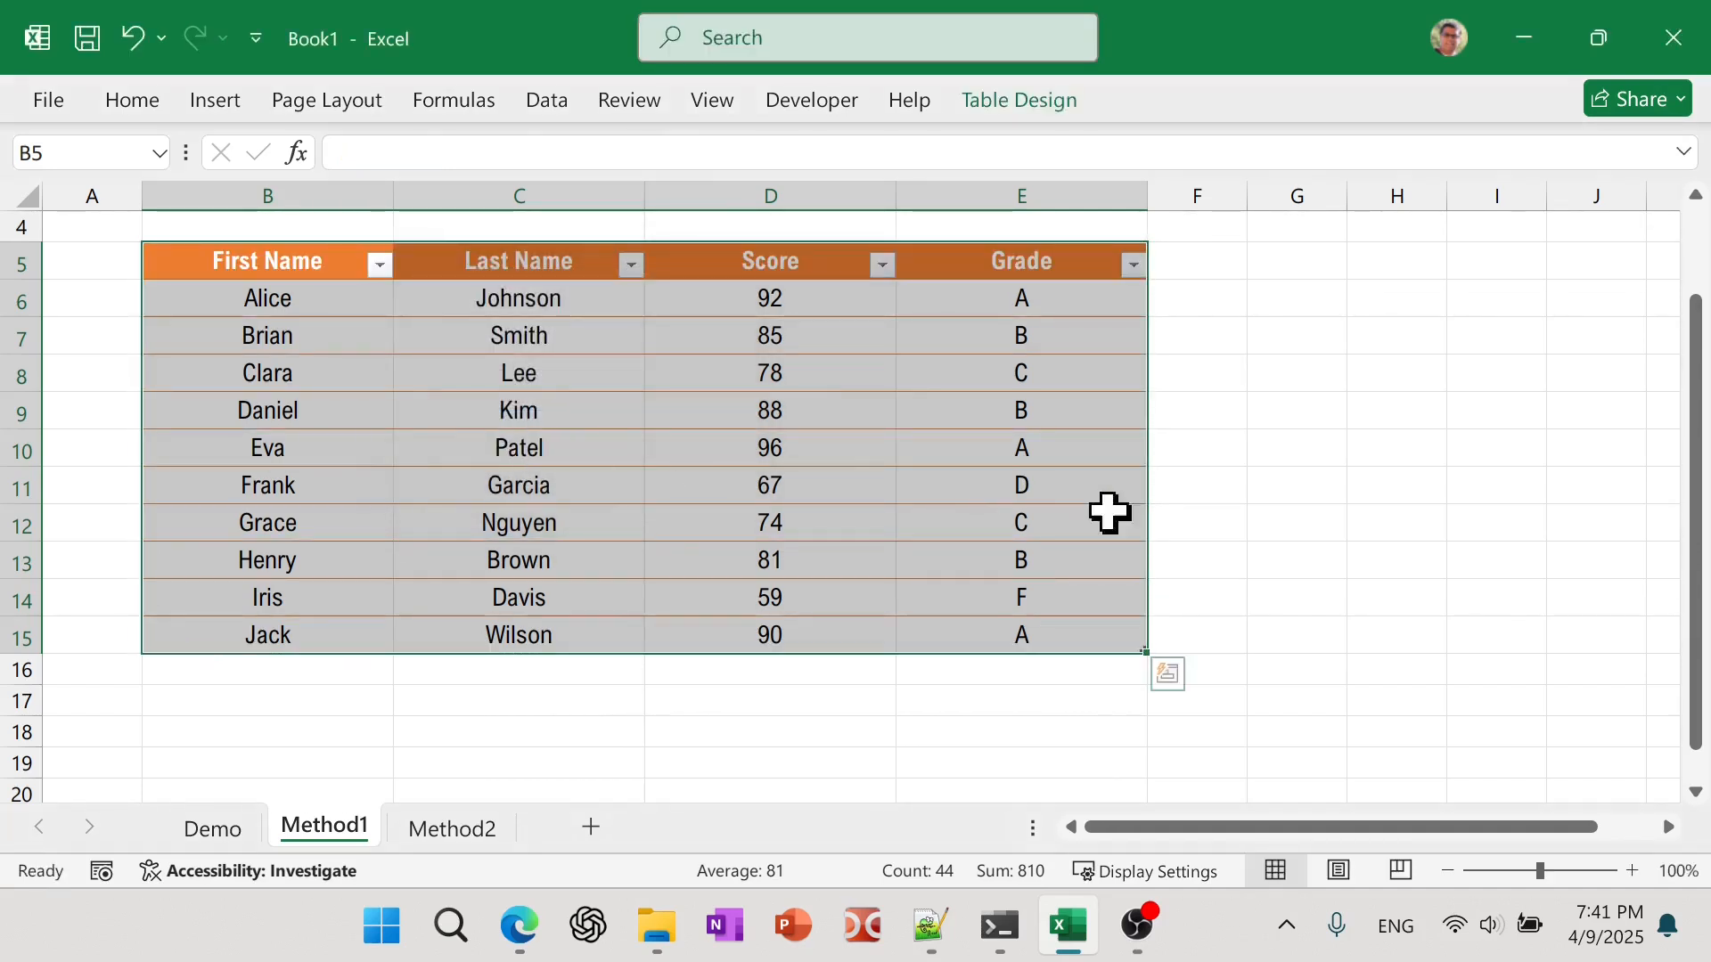
Restyle the whole table with the medium orange style that has darker and lighter orange bands and a pale orange header.
left_click(935, 252)
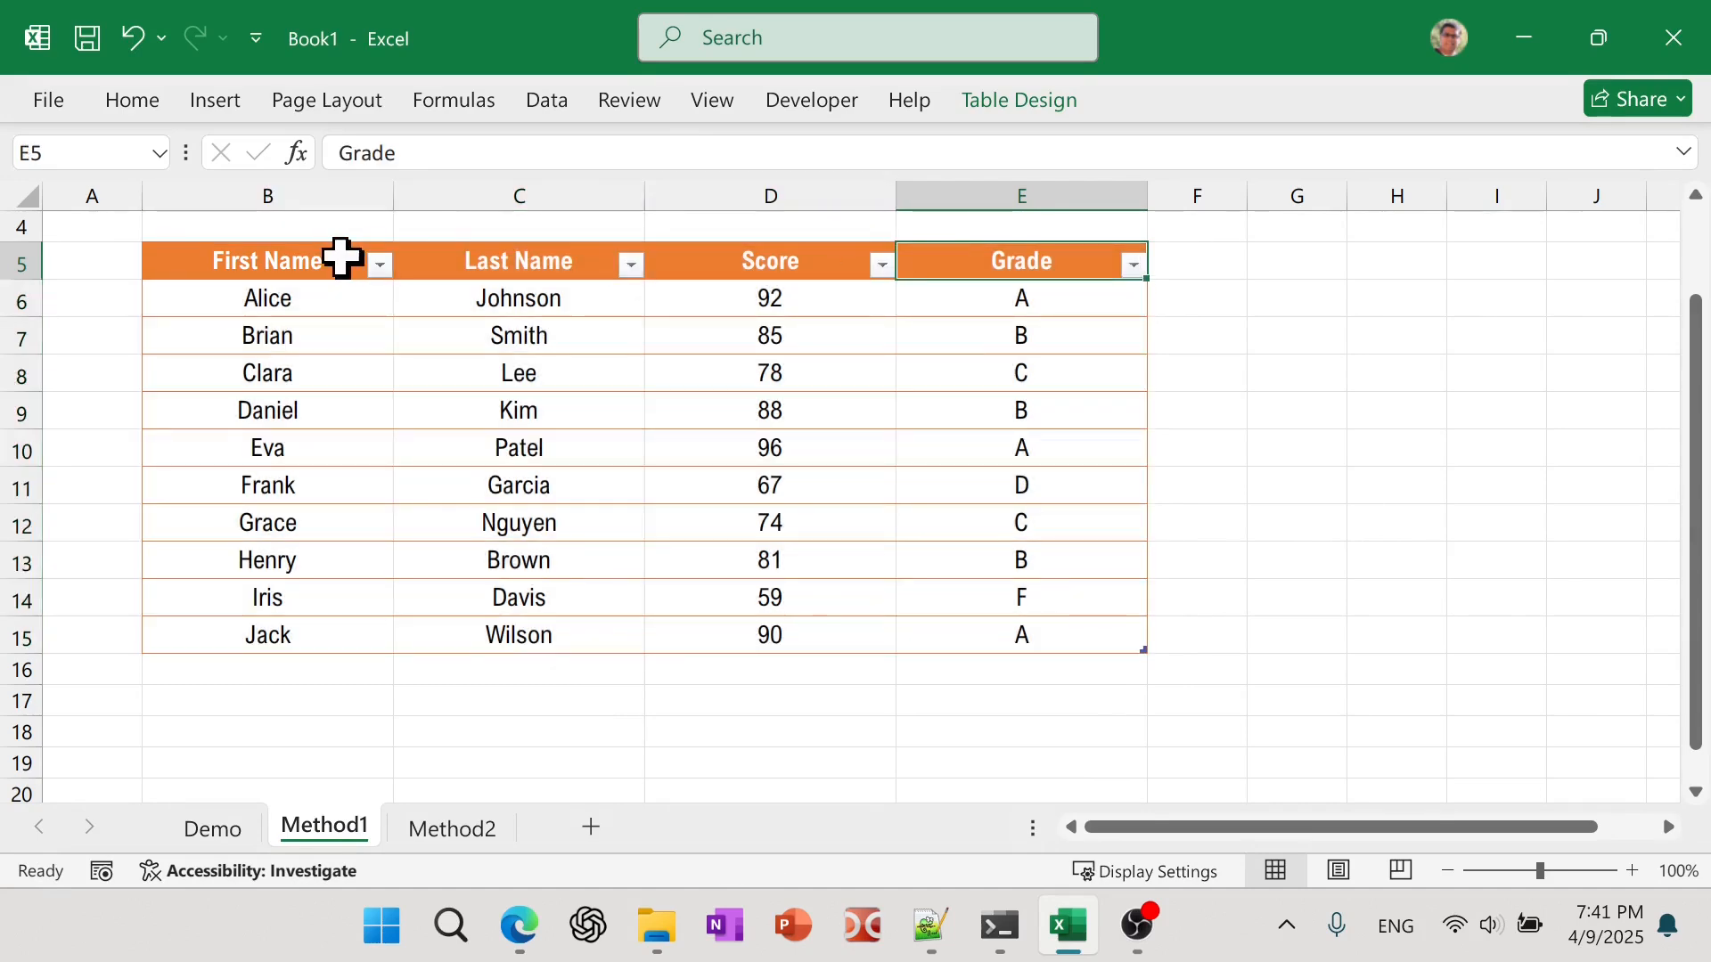
left_click_drag(344, 256, 976, 631)
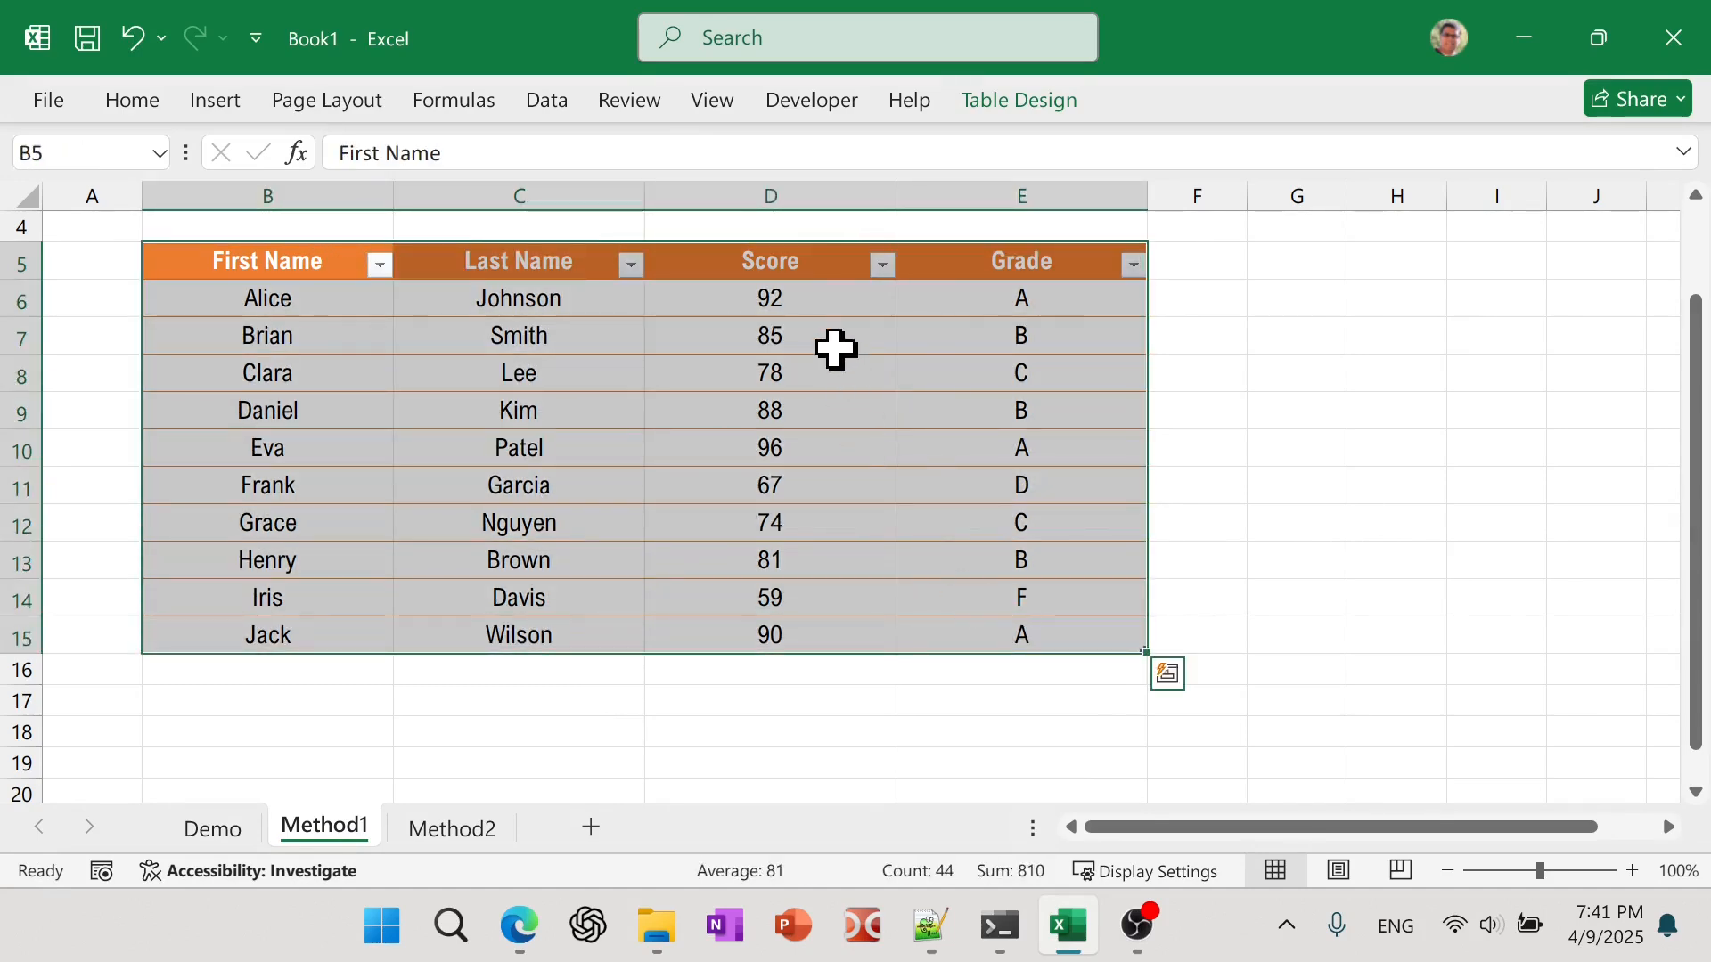
left_click(1052, 98)
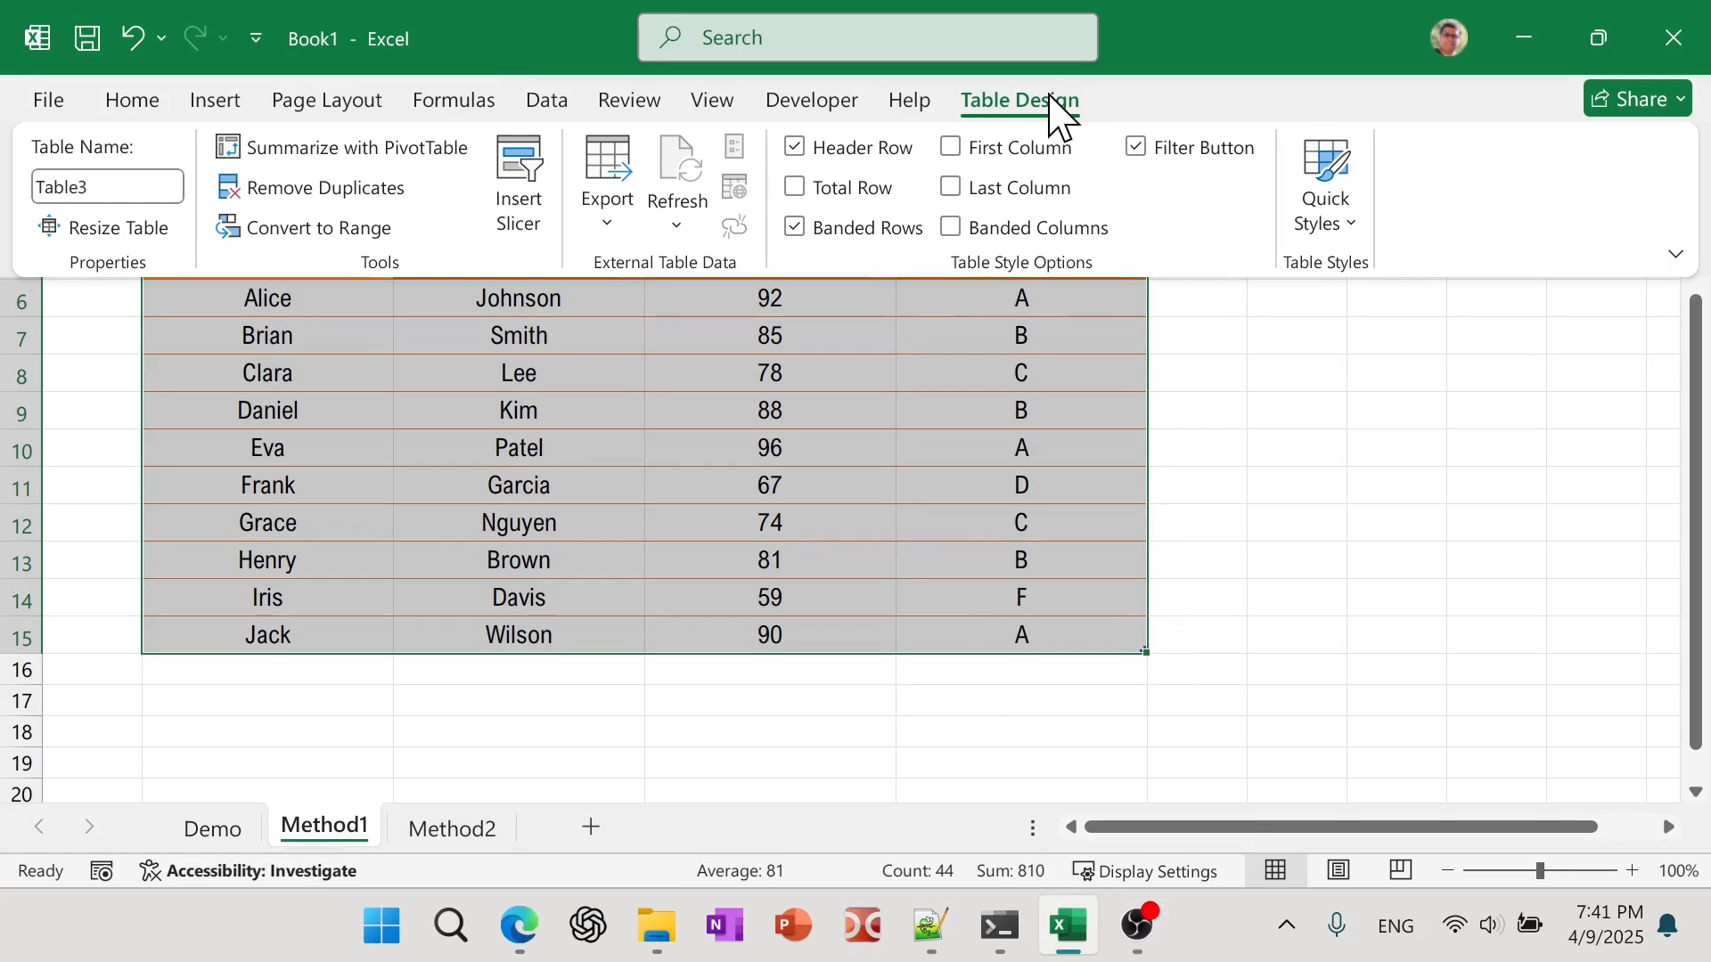
left_click(1352, 225)
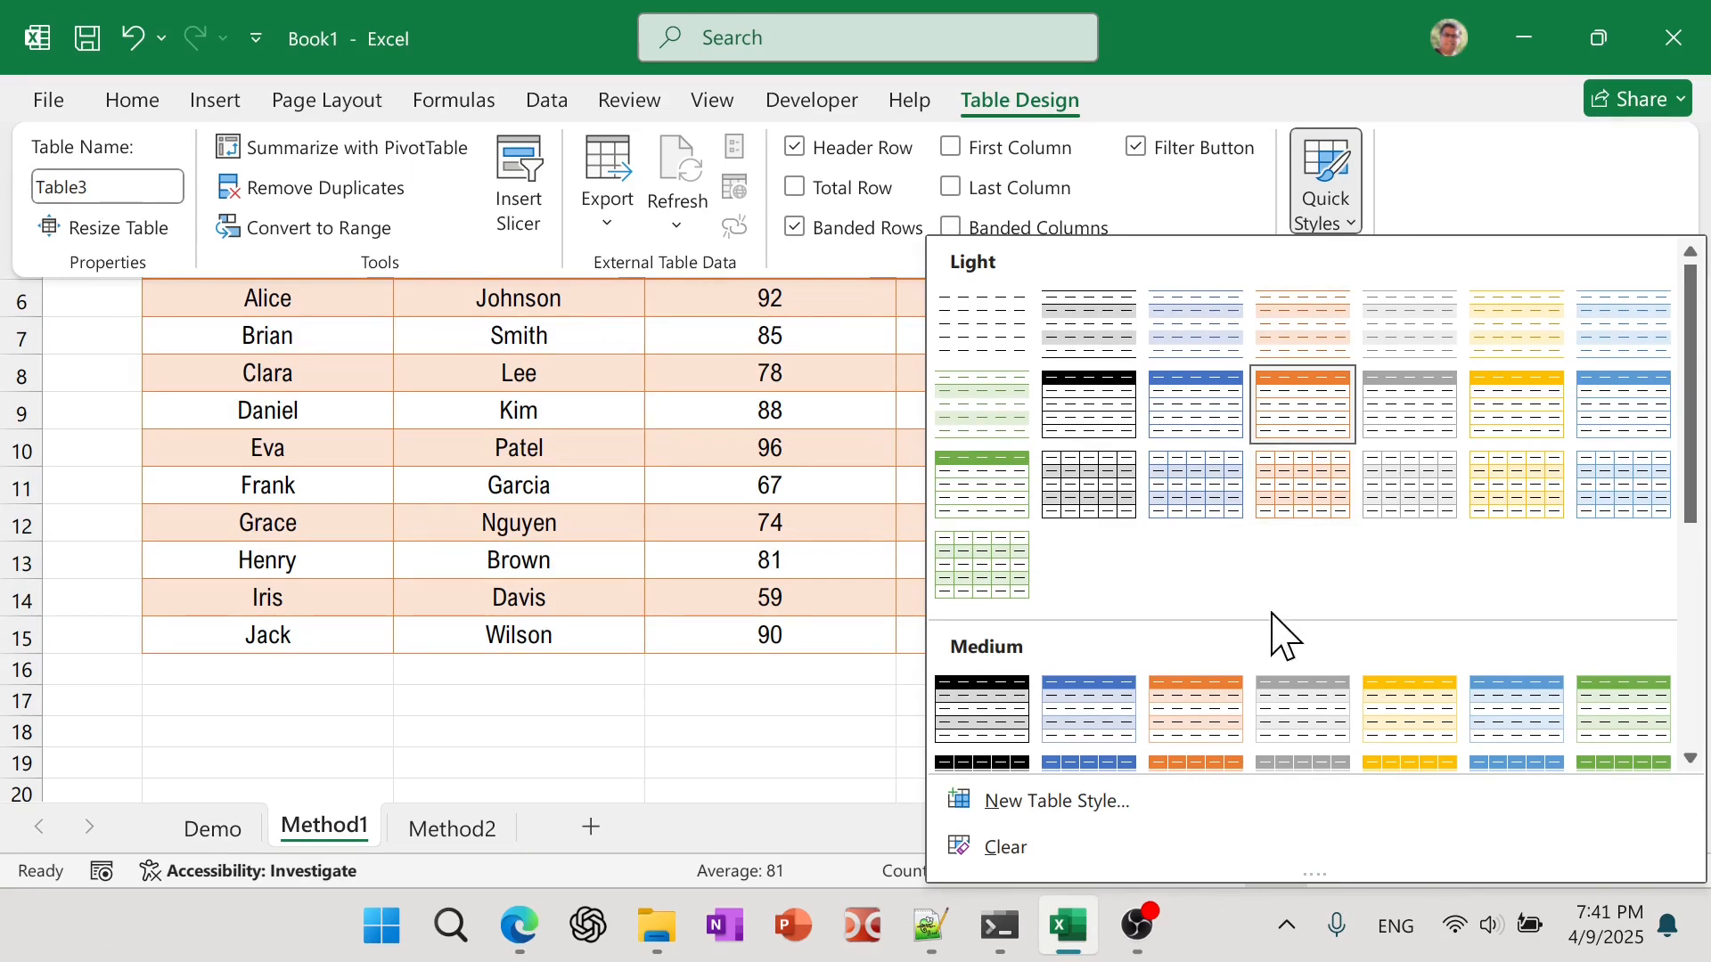
scroll(1271, 630, "down", 2)
scroll(1230, 687, "up", 1)
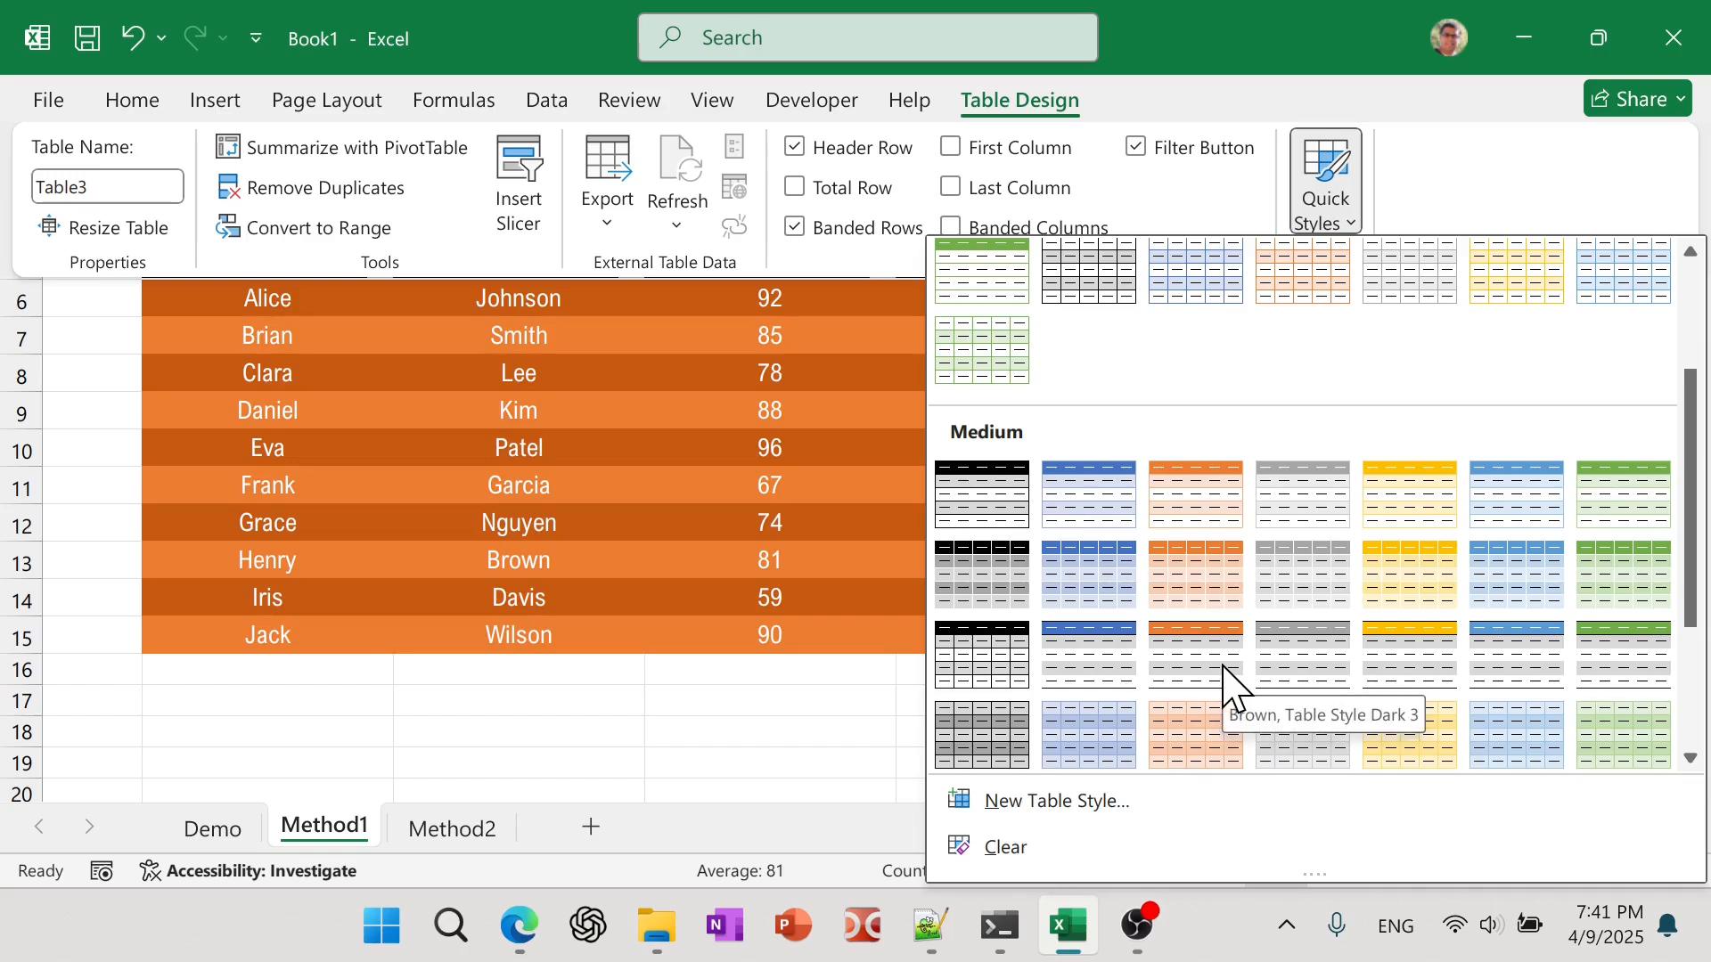
scroll(1216, 713, "down", 2)
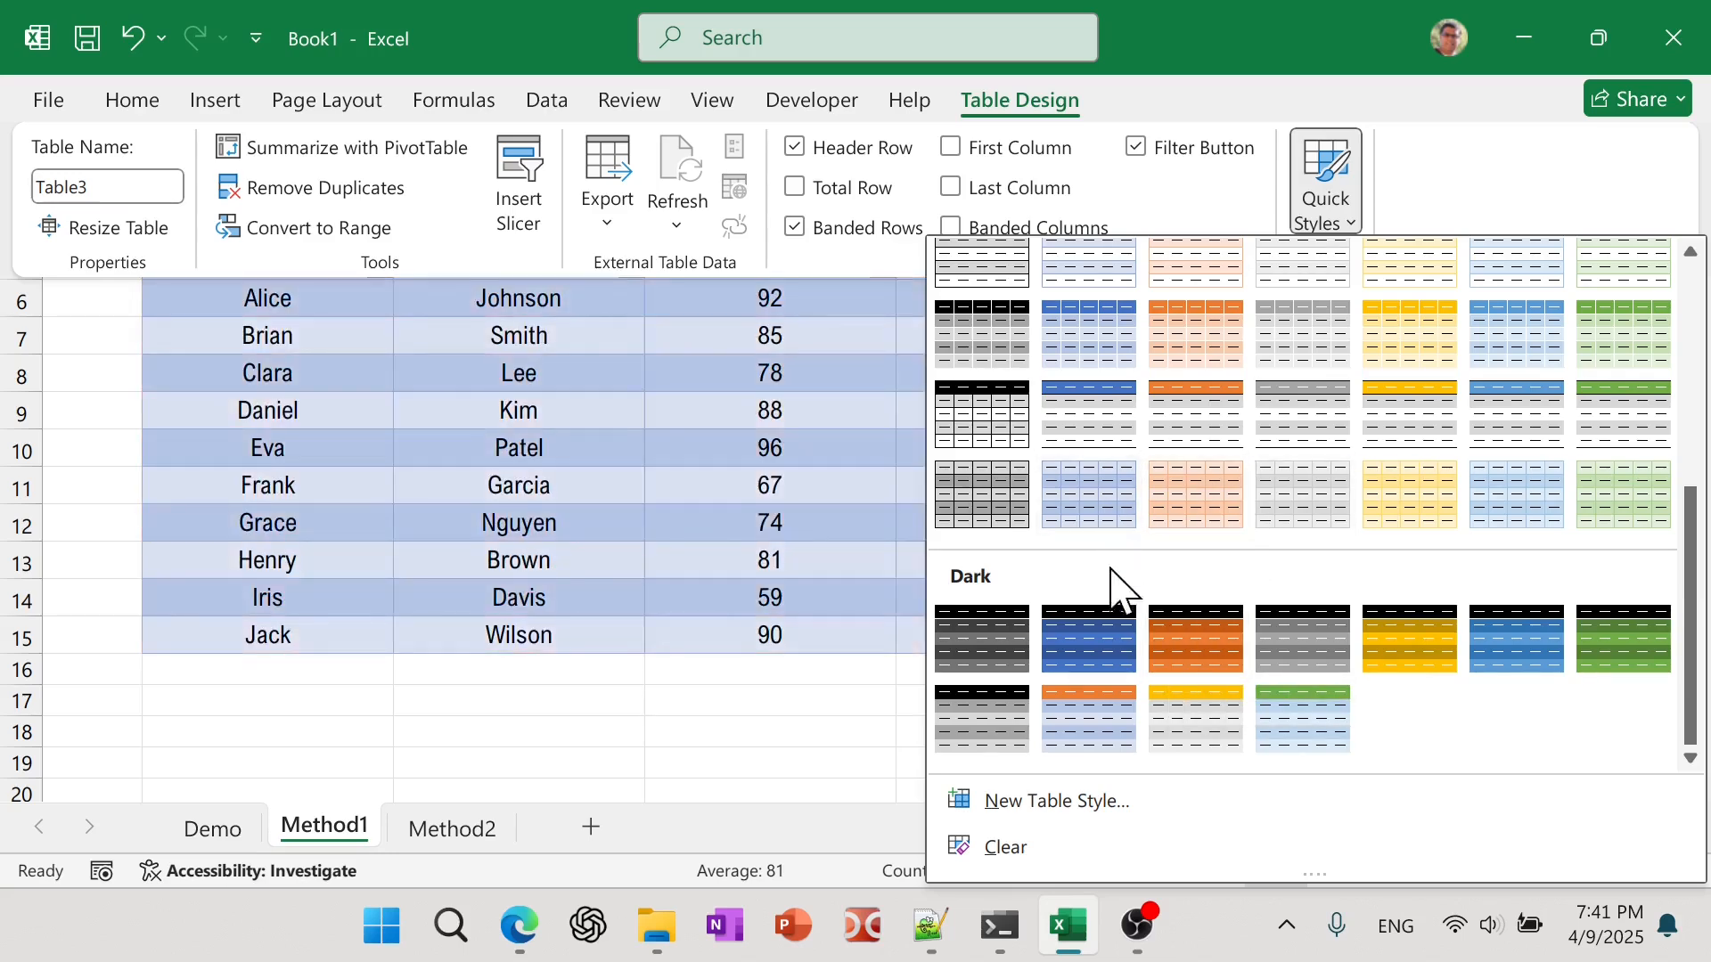
left_click(1208, 510)
scroll(1319, 571, "up", 1)
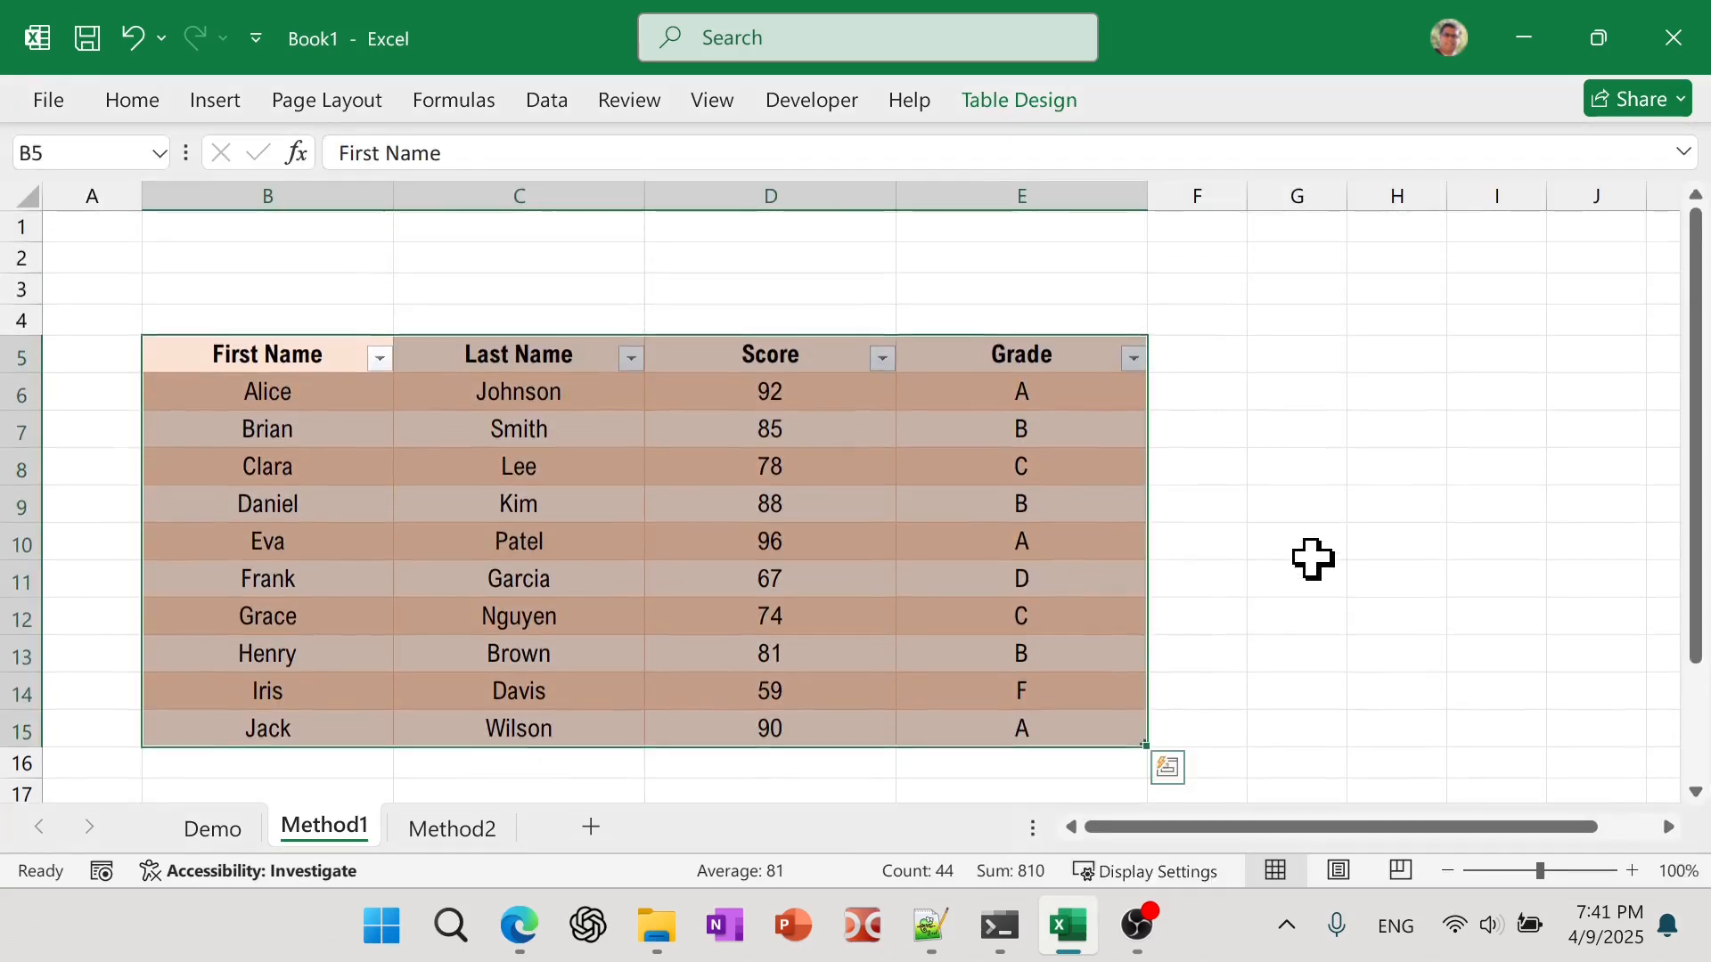
left_click(1366, 548)
scroll(1366, 548, "down", 1)
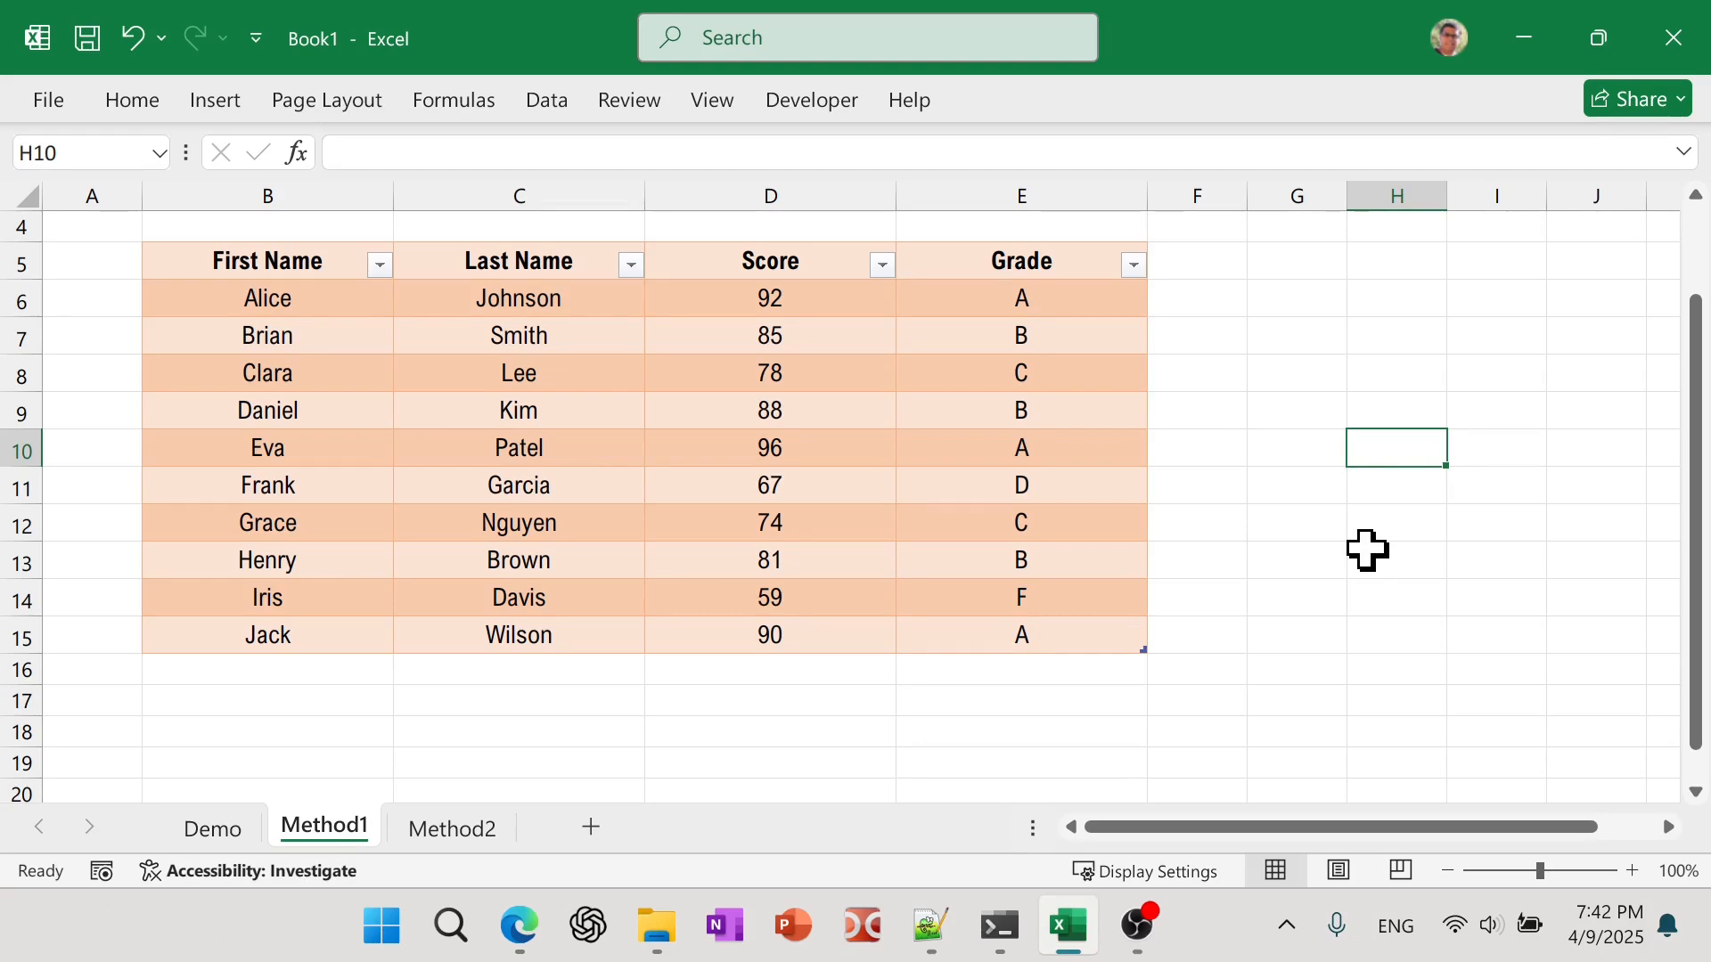
After viewing the Demo sheet, start a formula-based conditional formatting rule for B5:E15 on the Method2 sheet.
left_click(445, 829)
left_click(212, 830)
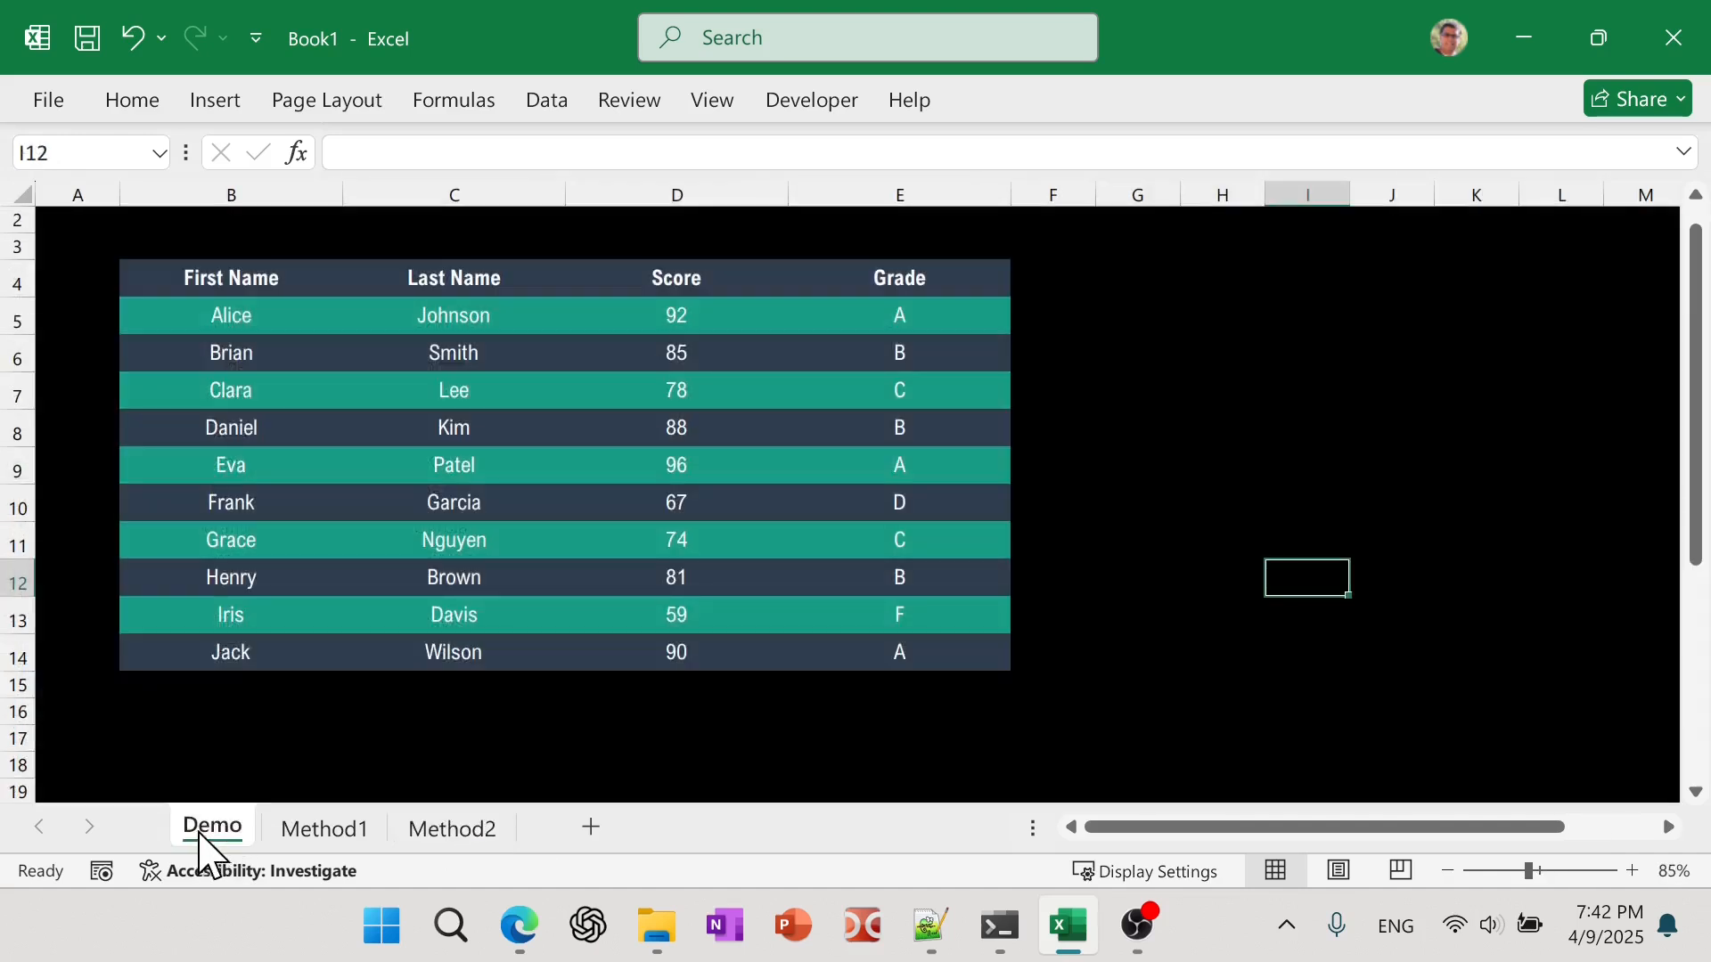
left_click(448, 833)
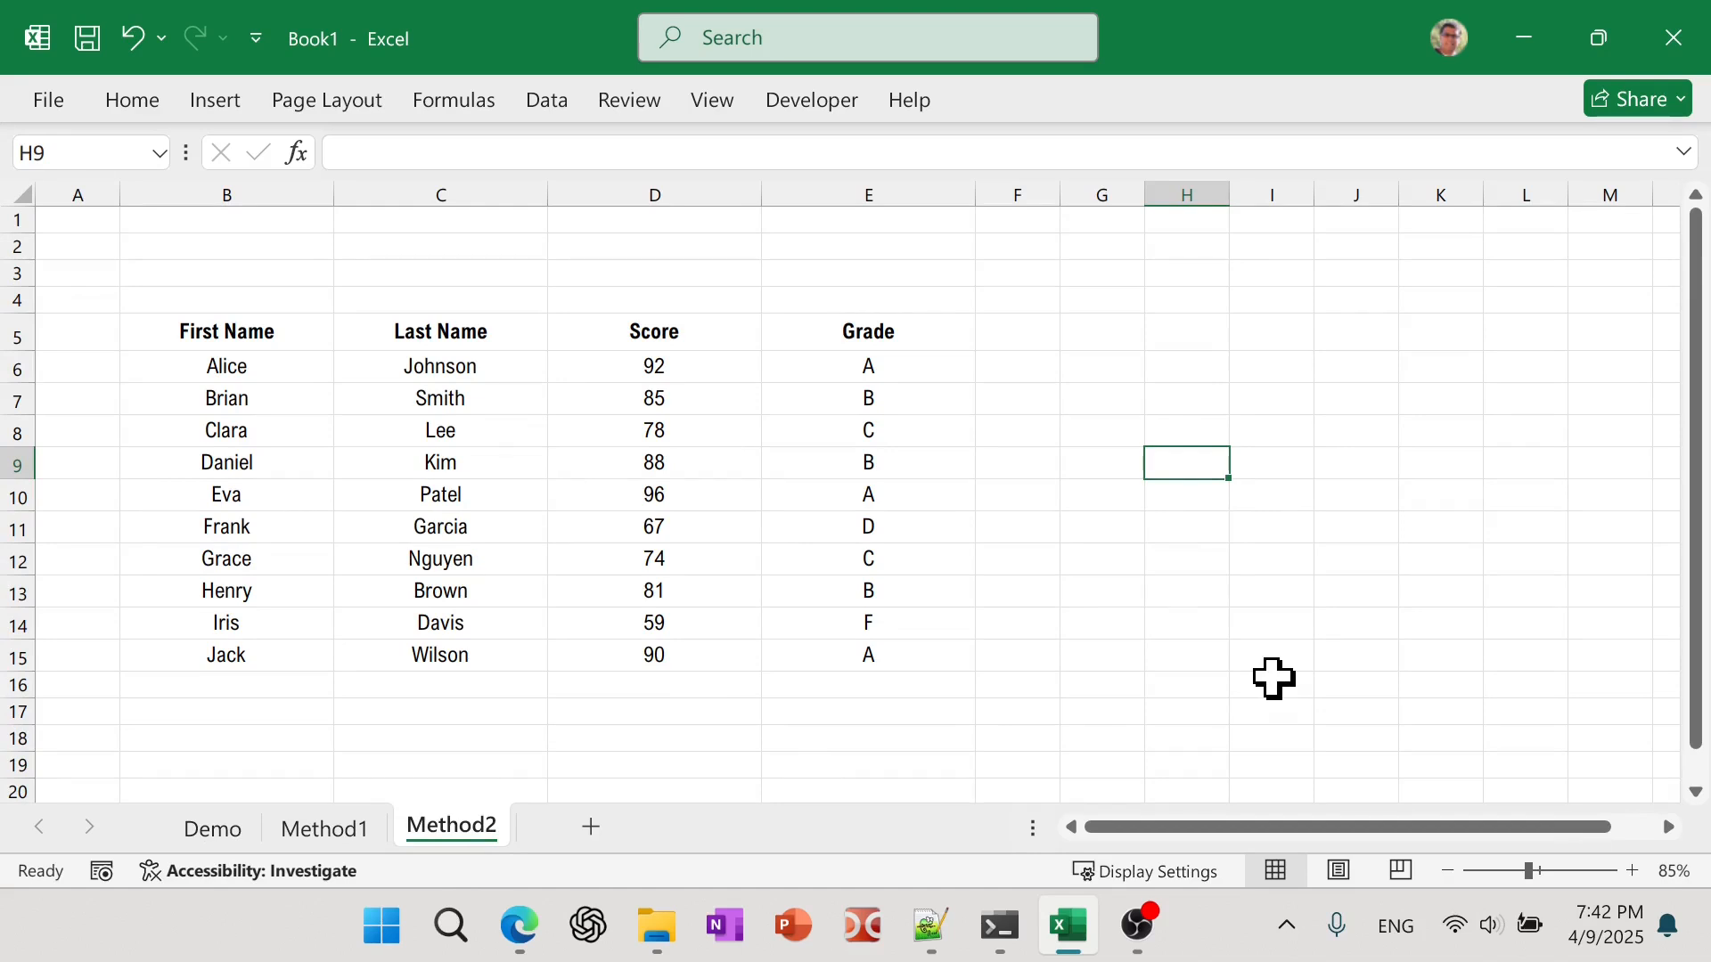
left_click_drag(196, 329, 825, 656)
left_click(129, 102)
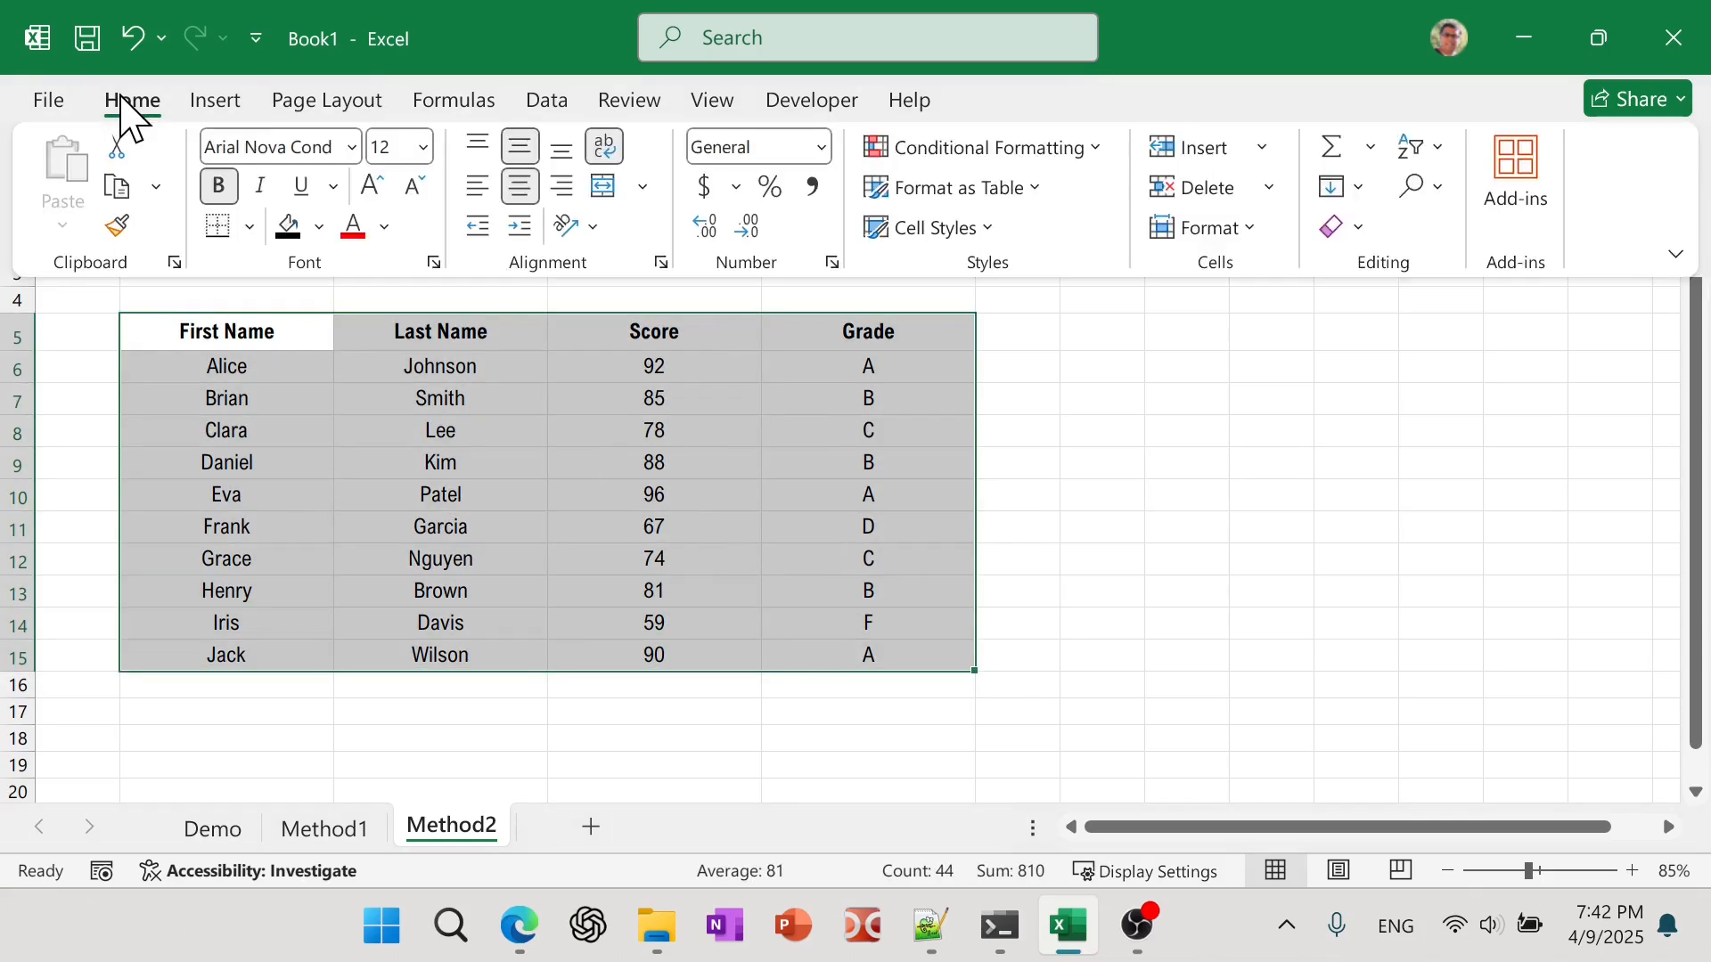
left_click(1105, 151)
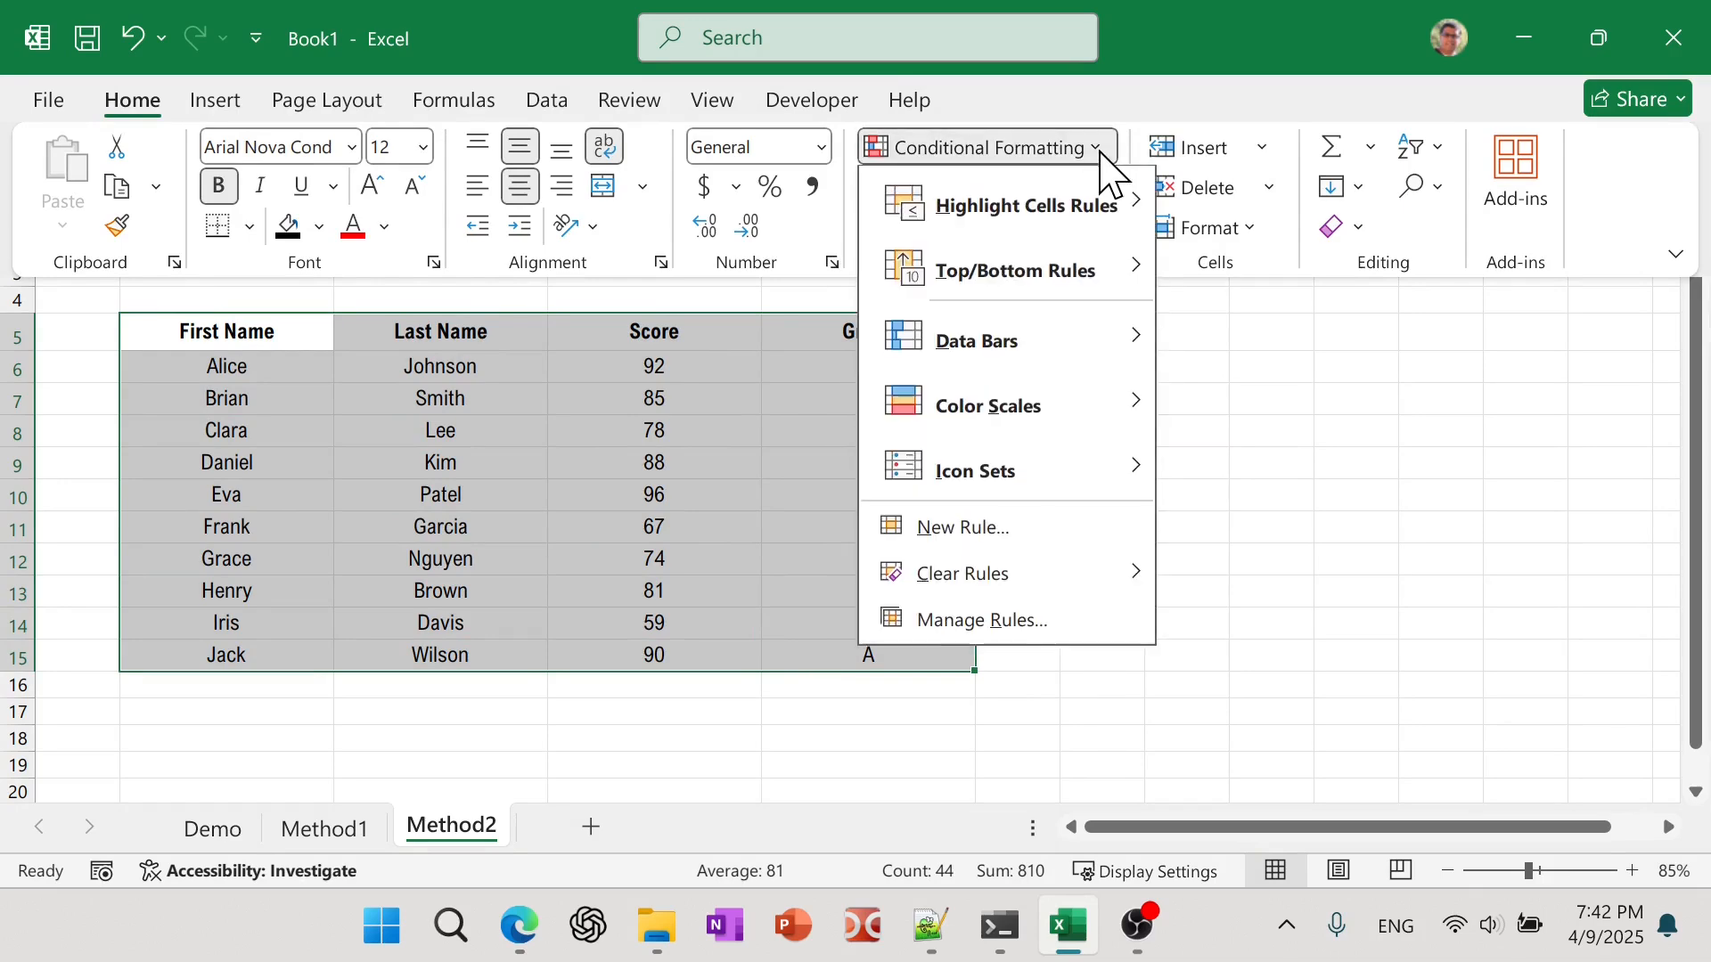
left_click(1010, 546)
left_click_drag(904, 218, 1014, 25)
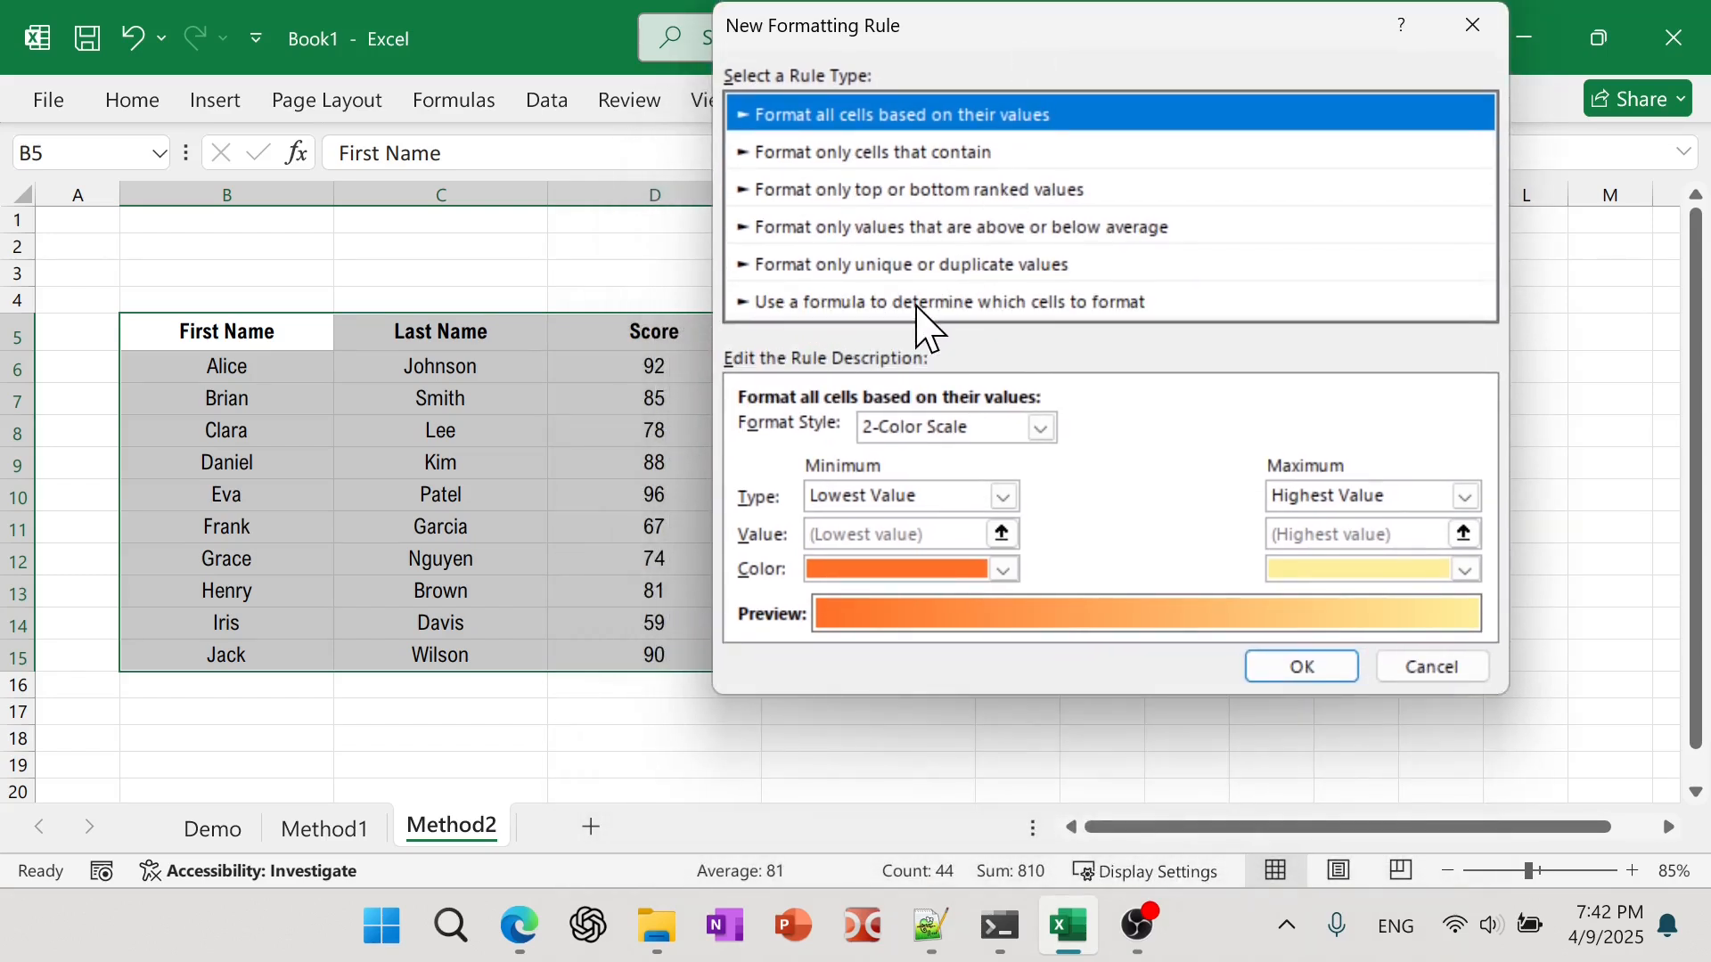
left_click(1040, 307)
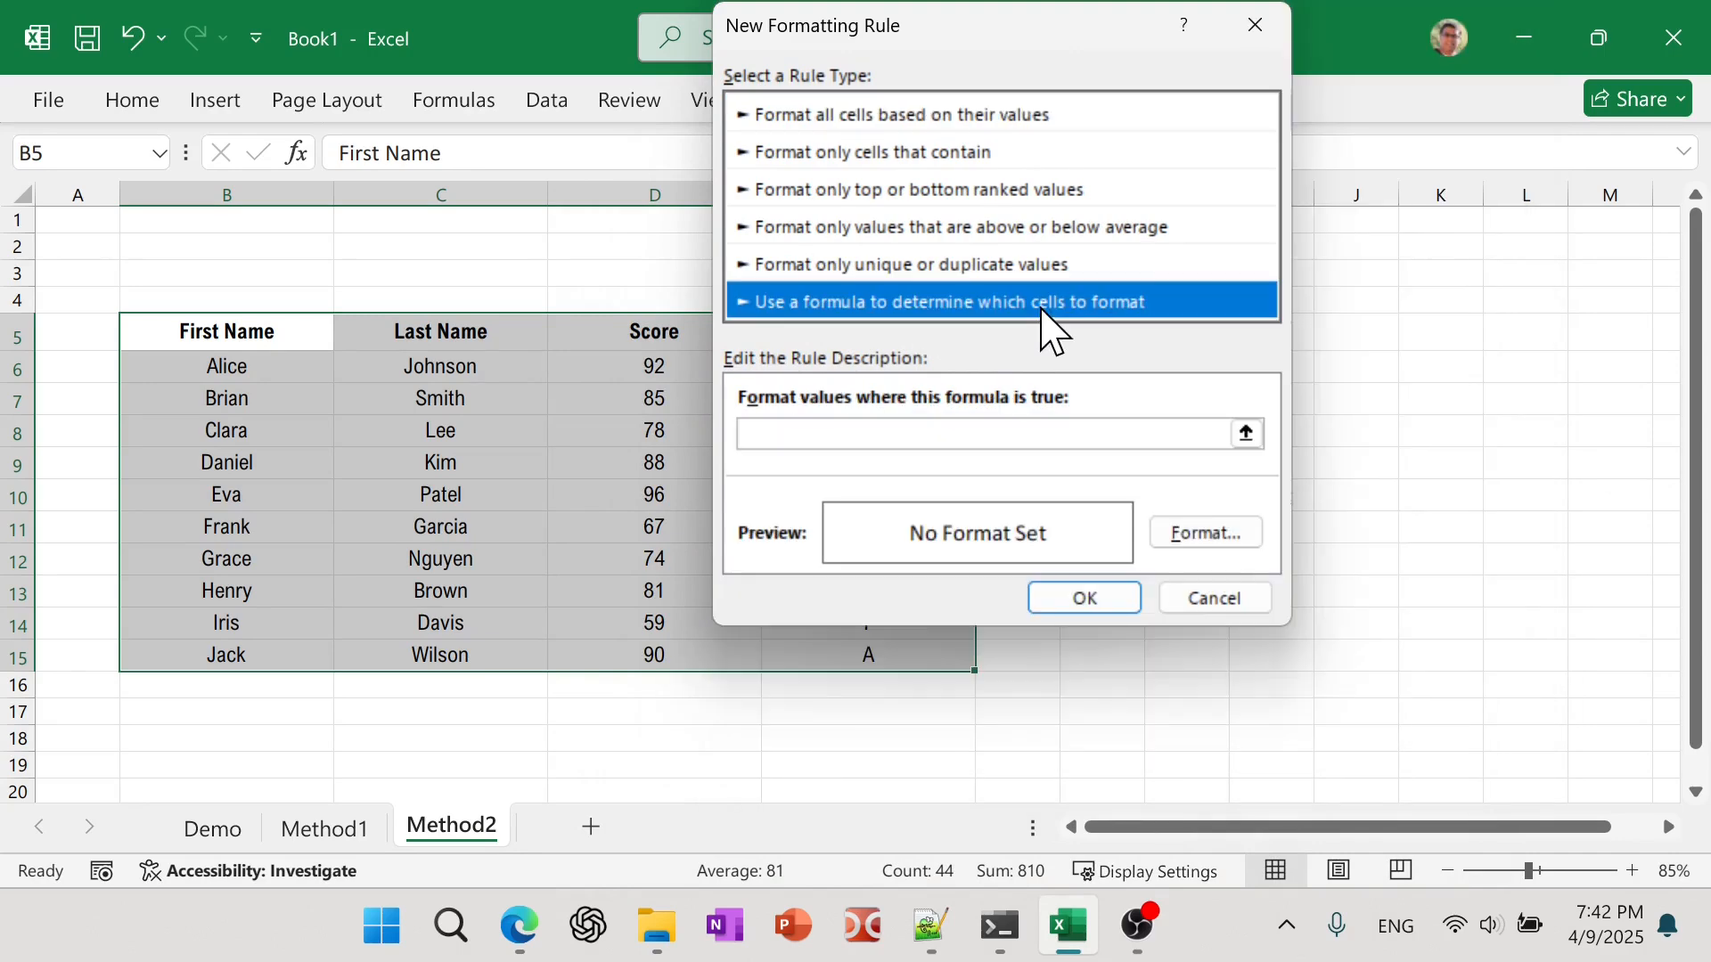
Enter =mod(row(),2)=0 as the rule's formula and dismiss the Dropbox notification suggestion.
left_click(882, 433)
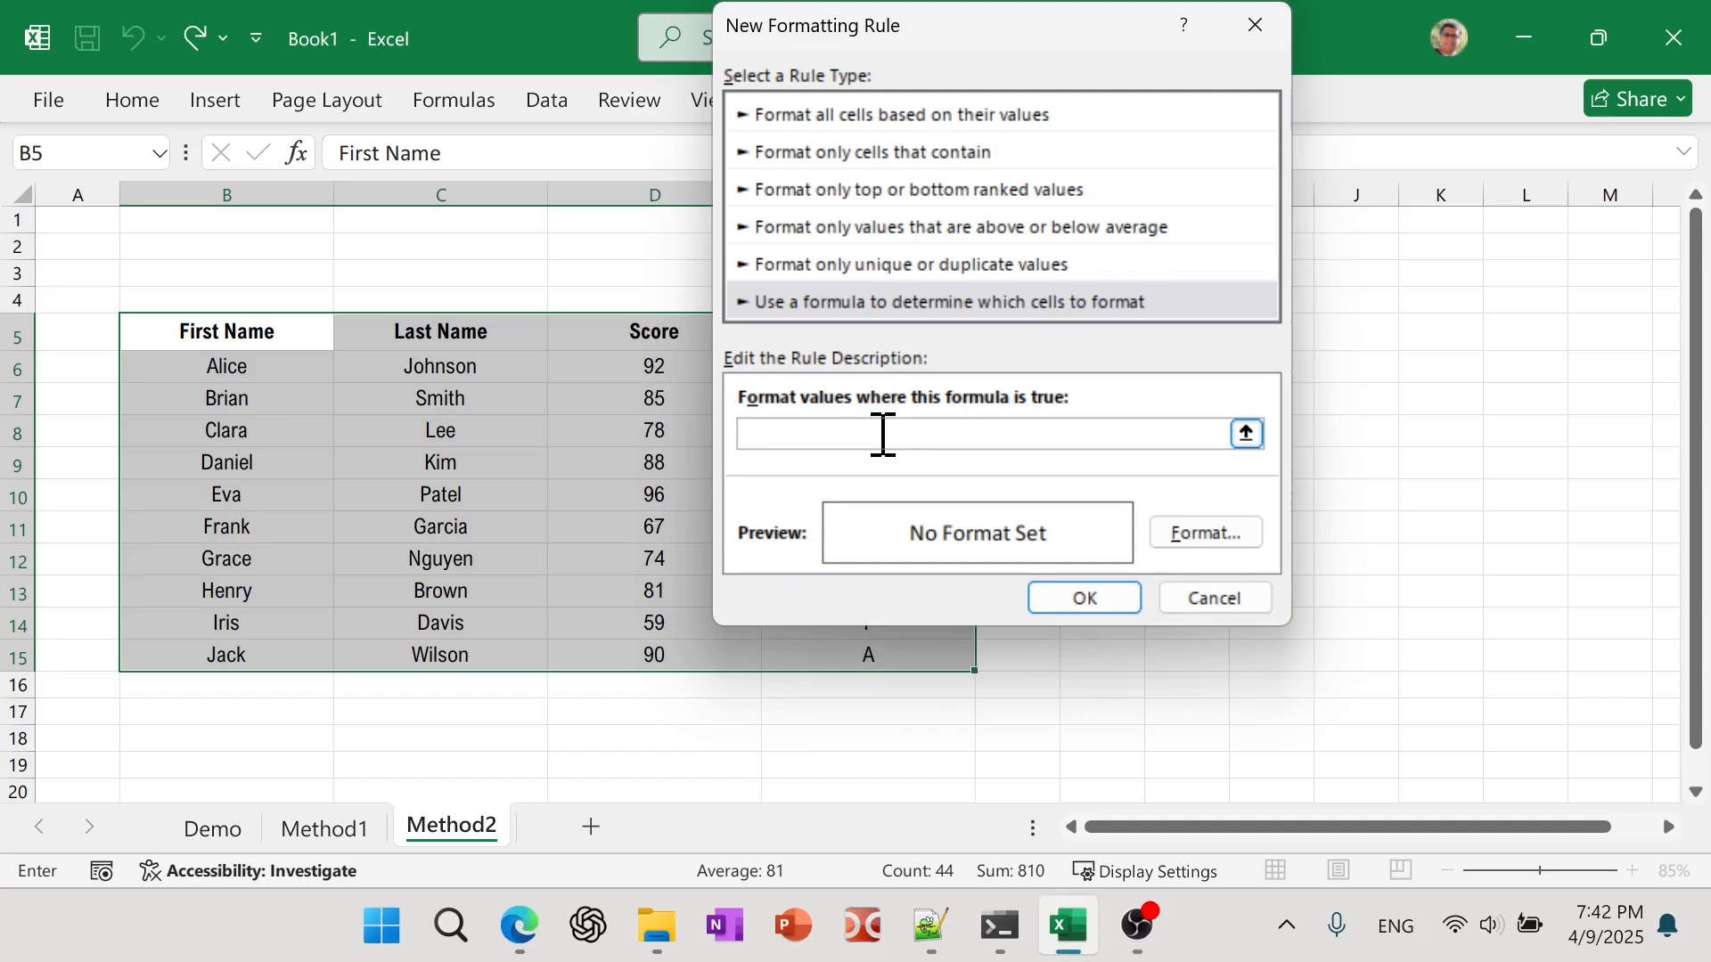
type("=mod(row(),2")
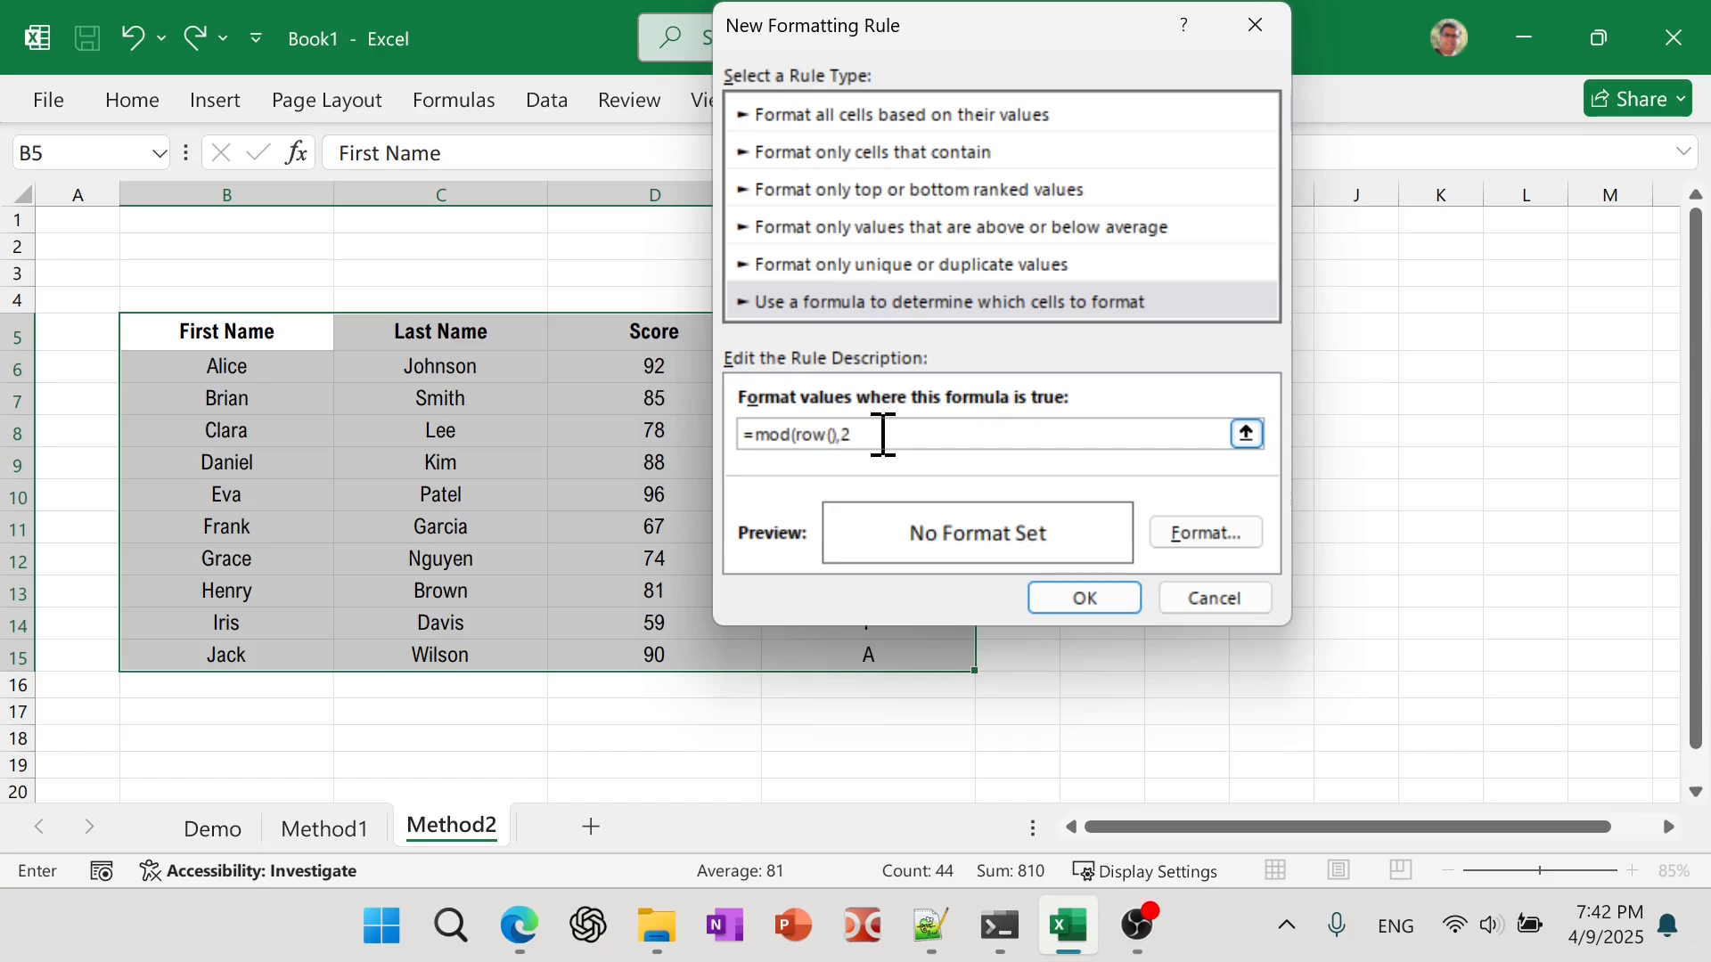
type("=0")
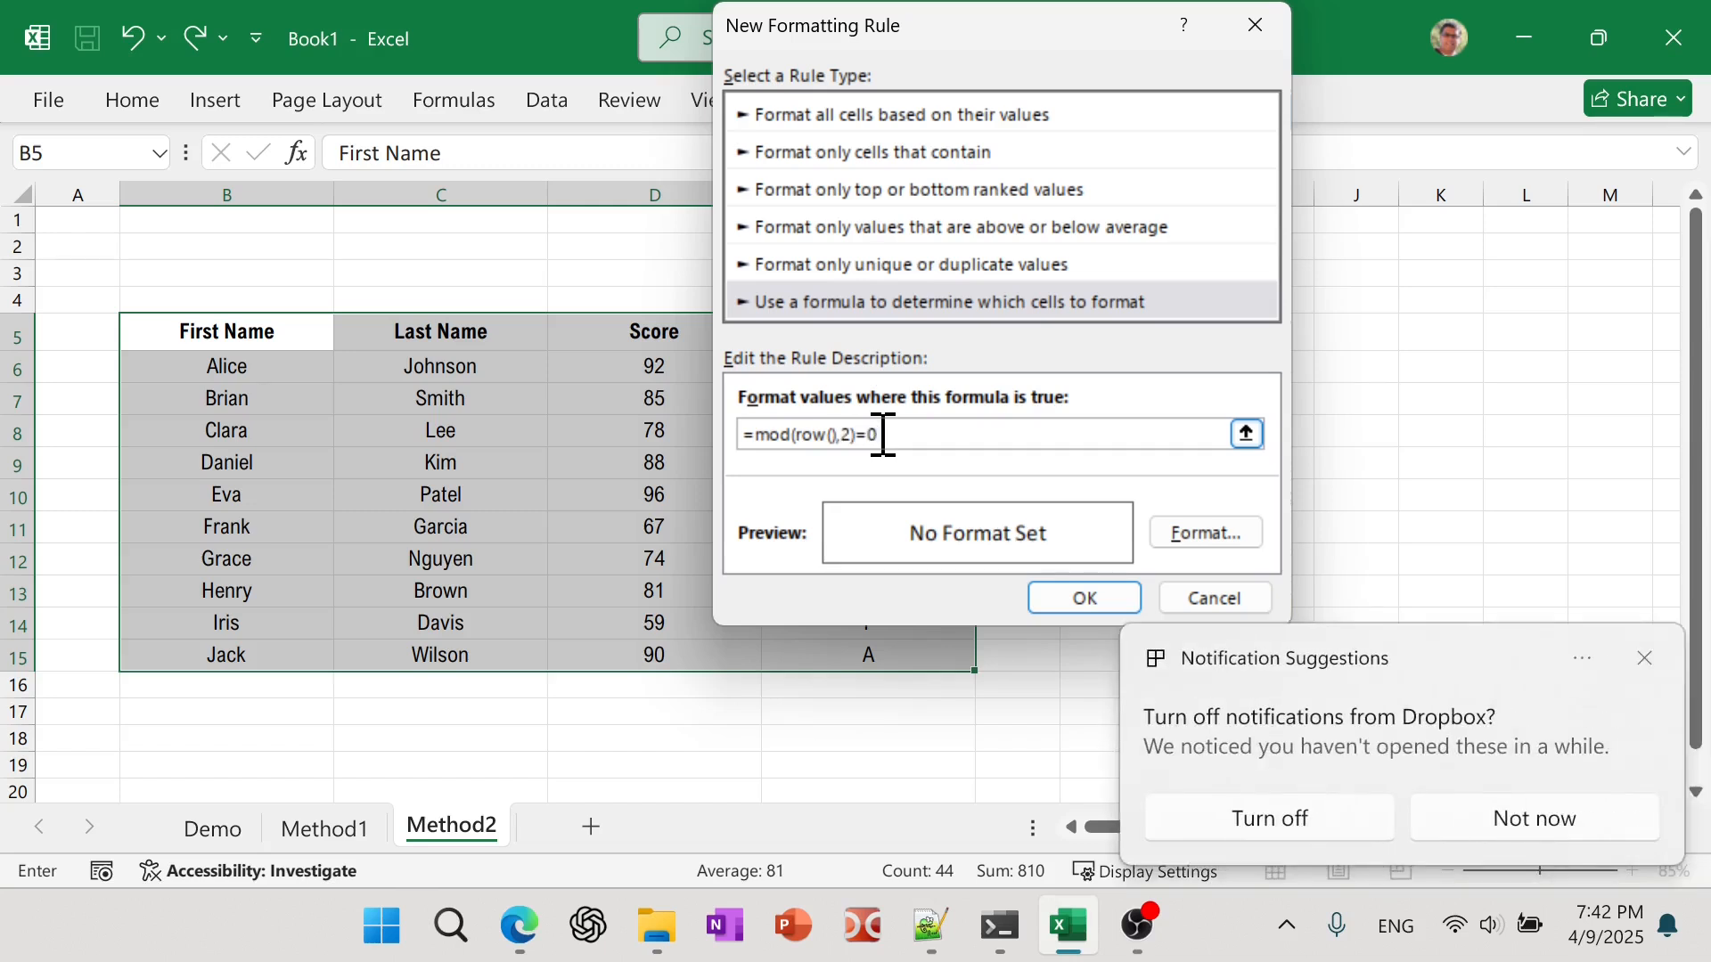
left_click(1642, 658)
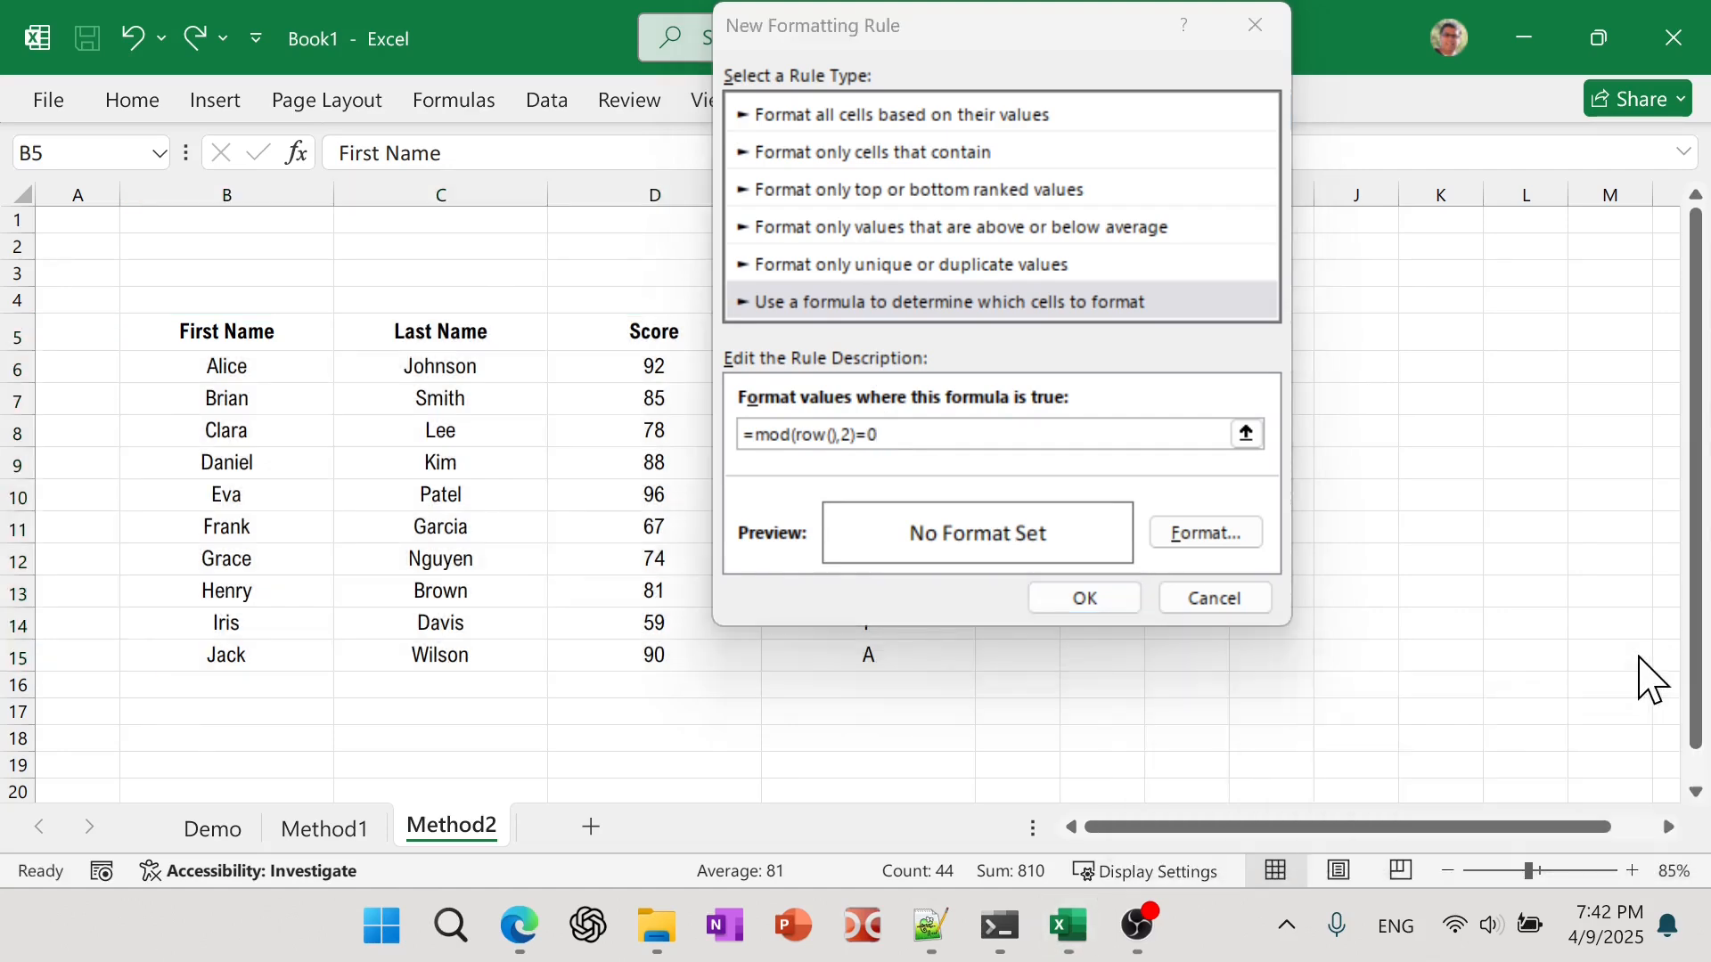
left_click(954, 464)
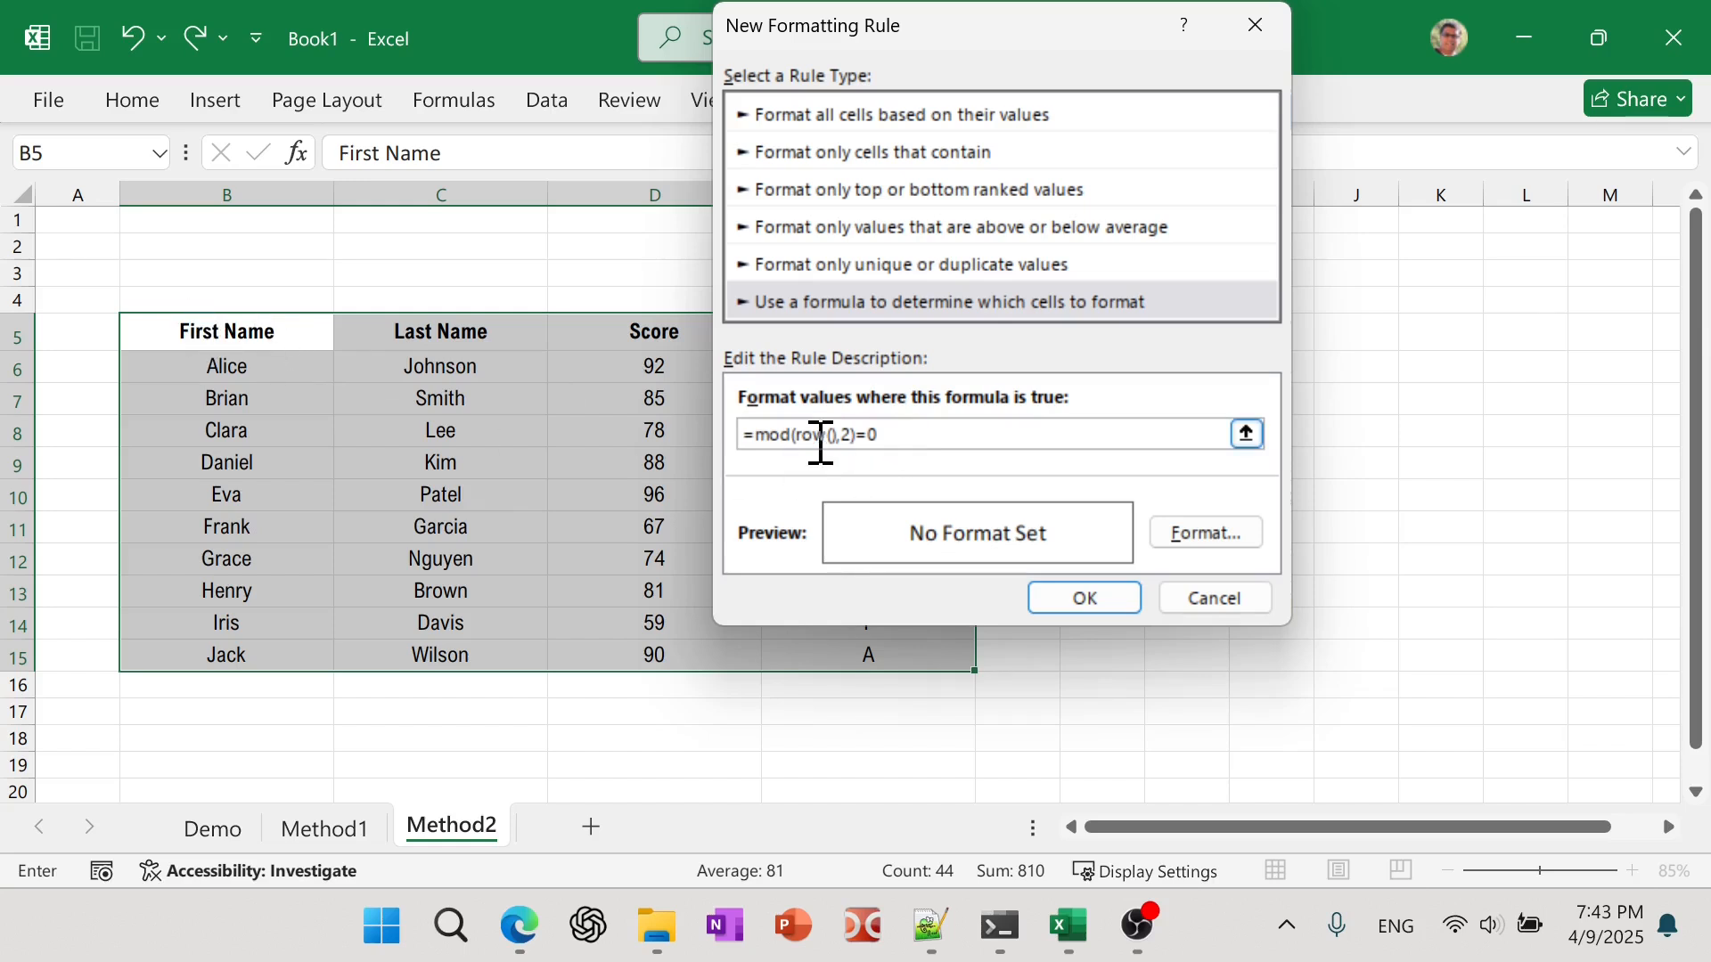
left_click_drag(837, 438, 800, 439)
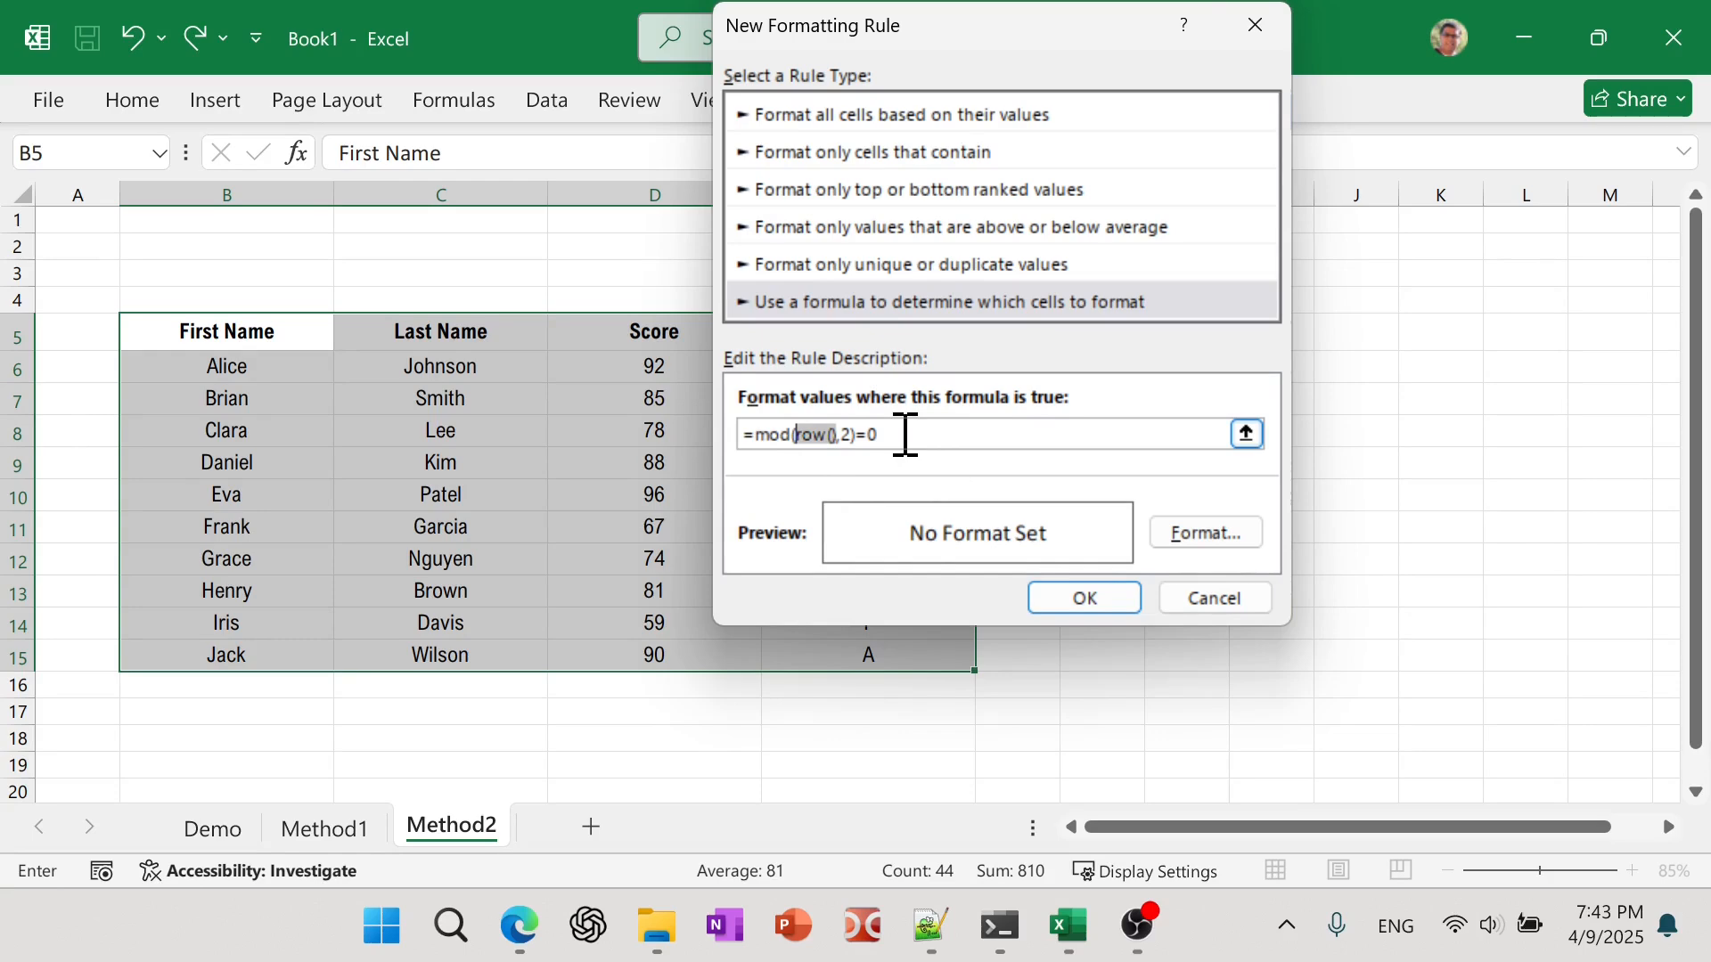
left_click_drag(904, 434, 737, 431)
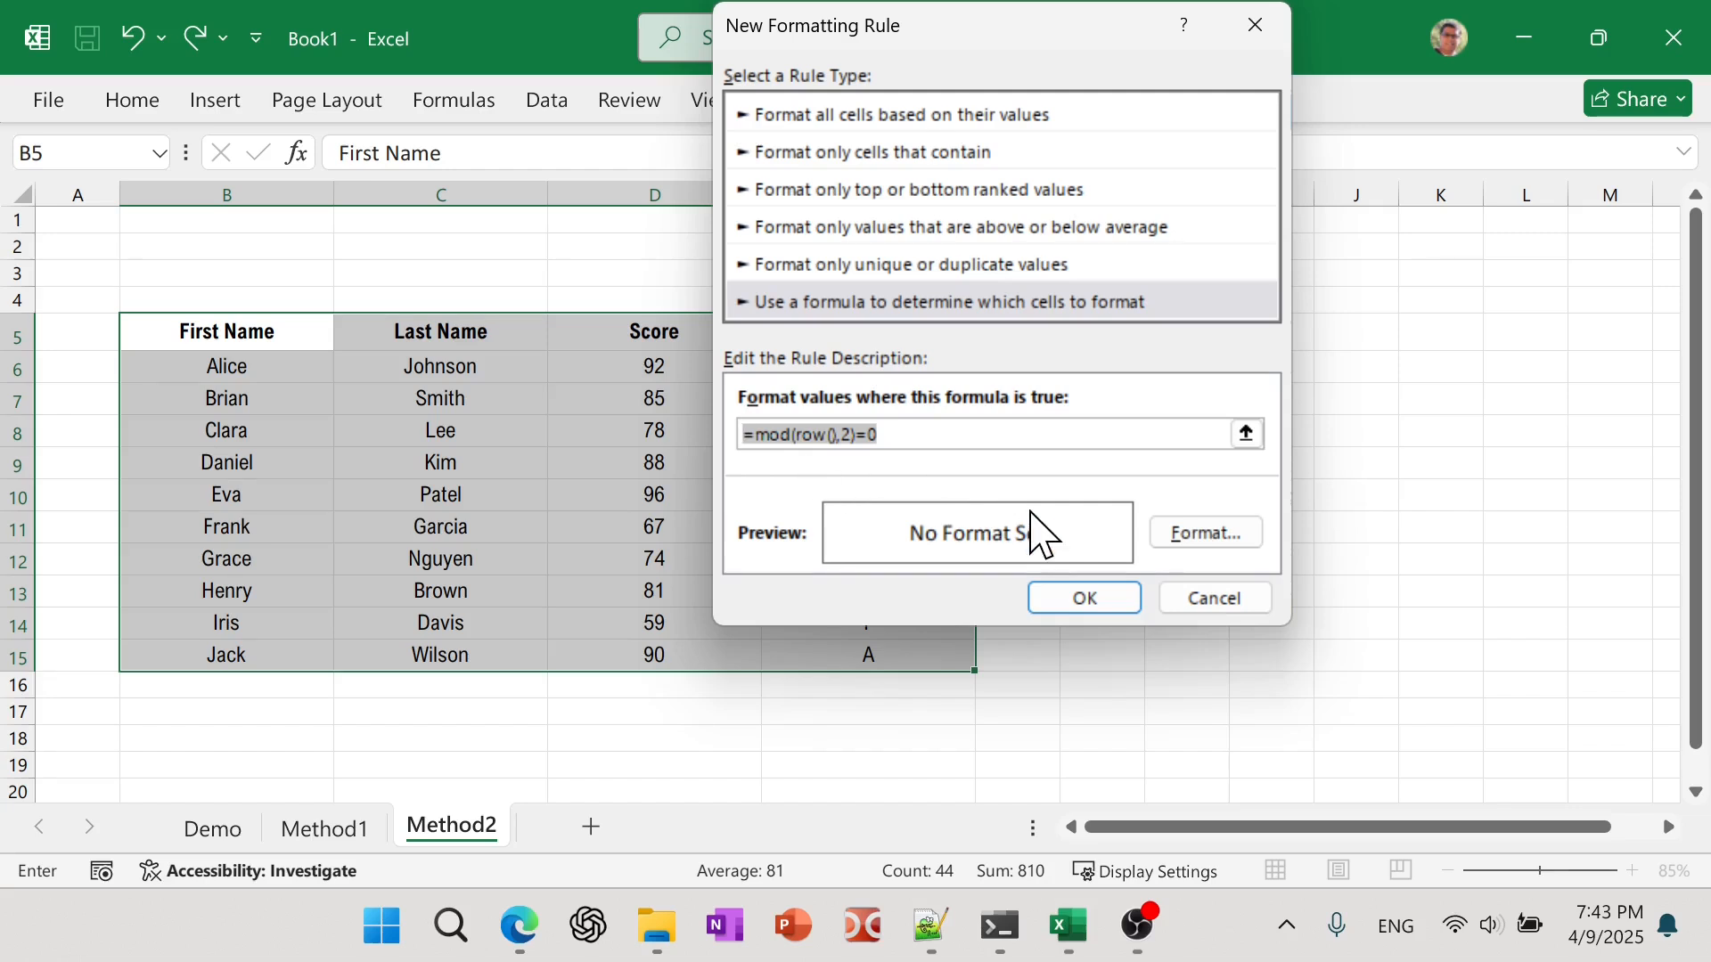
Set the rule's fill to the custom colour #2F3D4F and apply the rule to the range.
left_click(1207, 534)
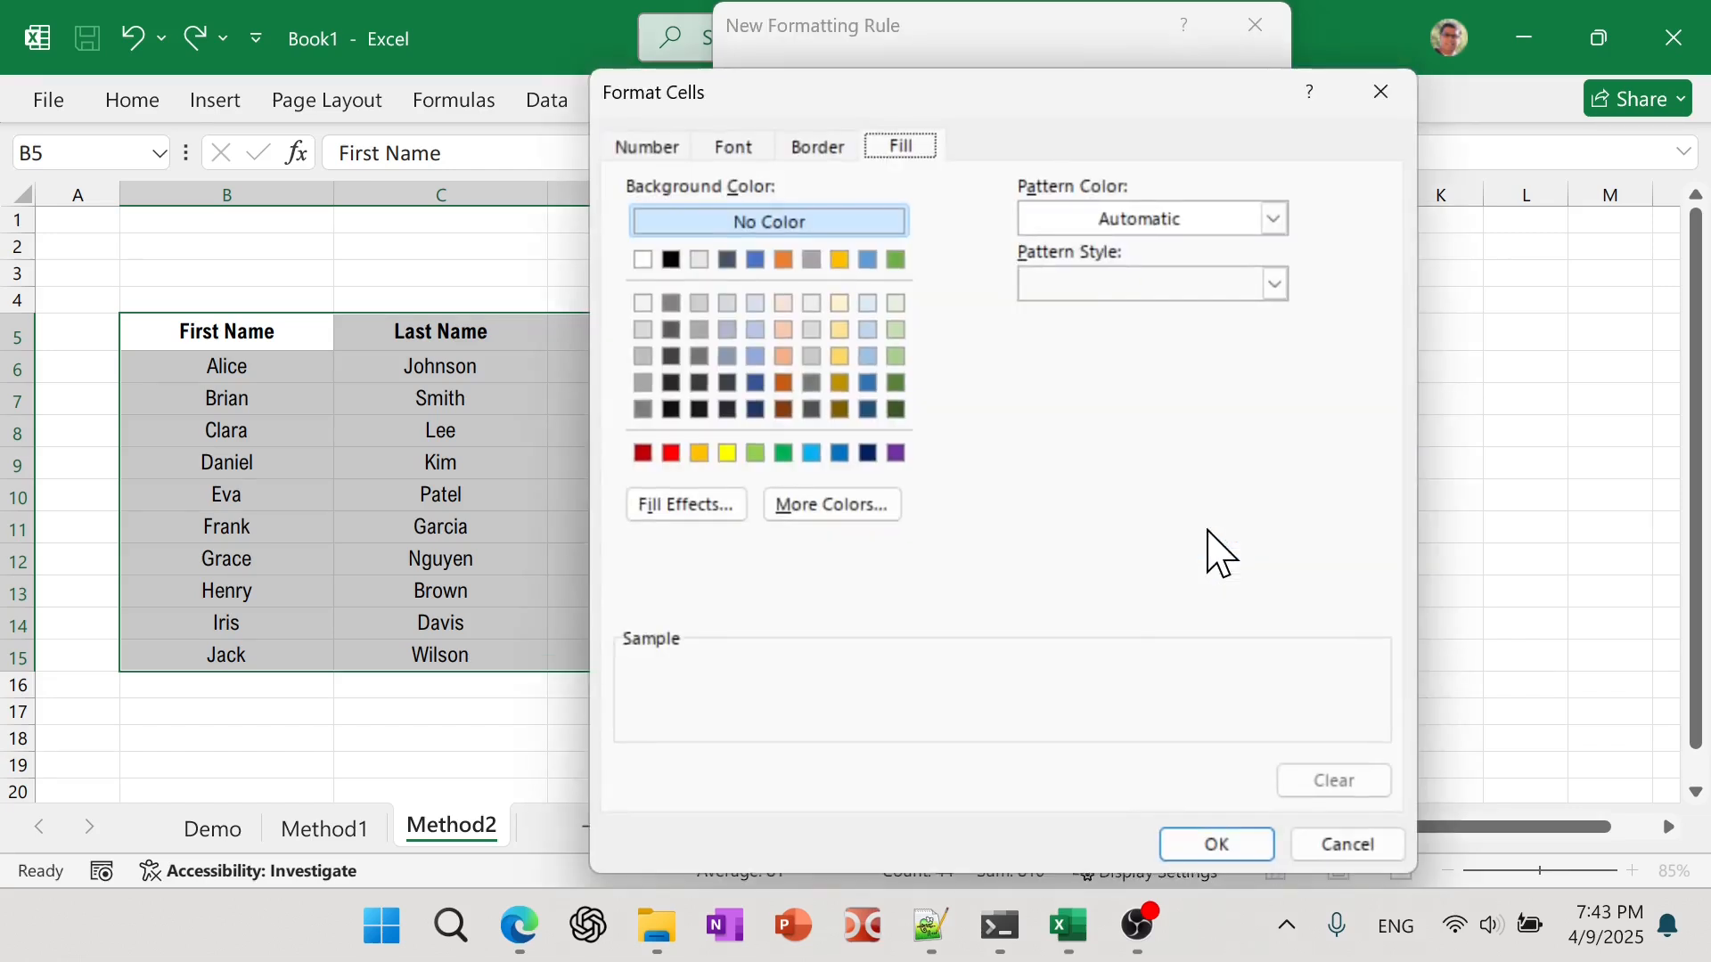
left_click(825, 515)
left_click(925, 358)
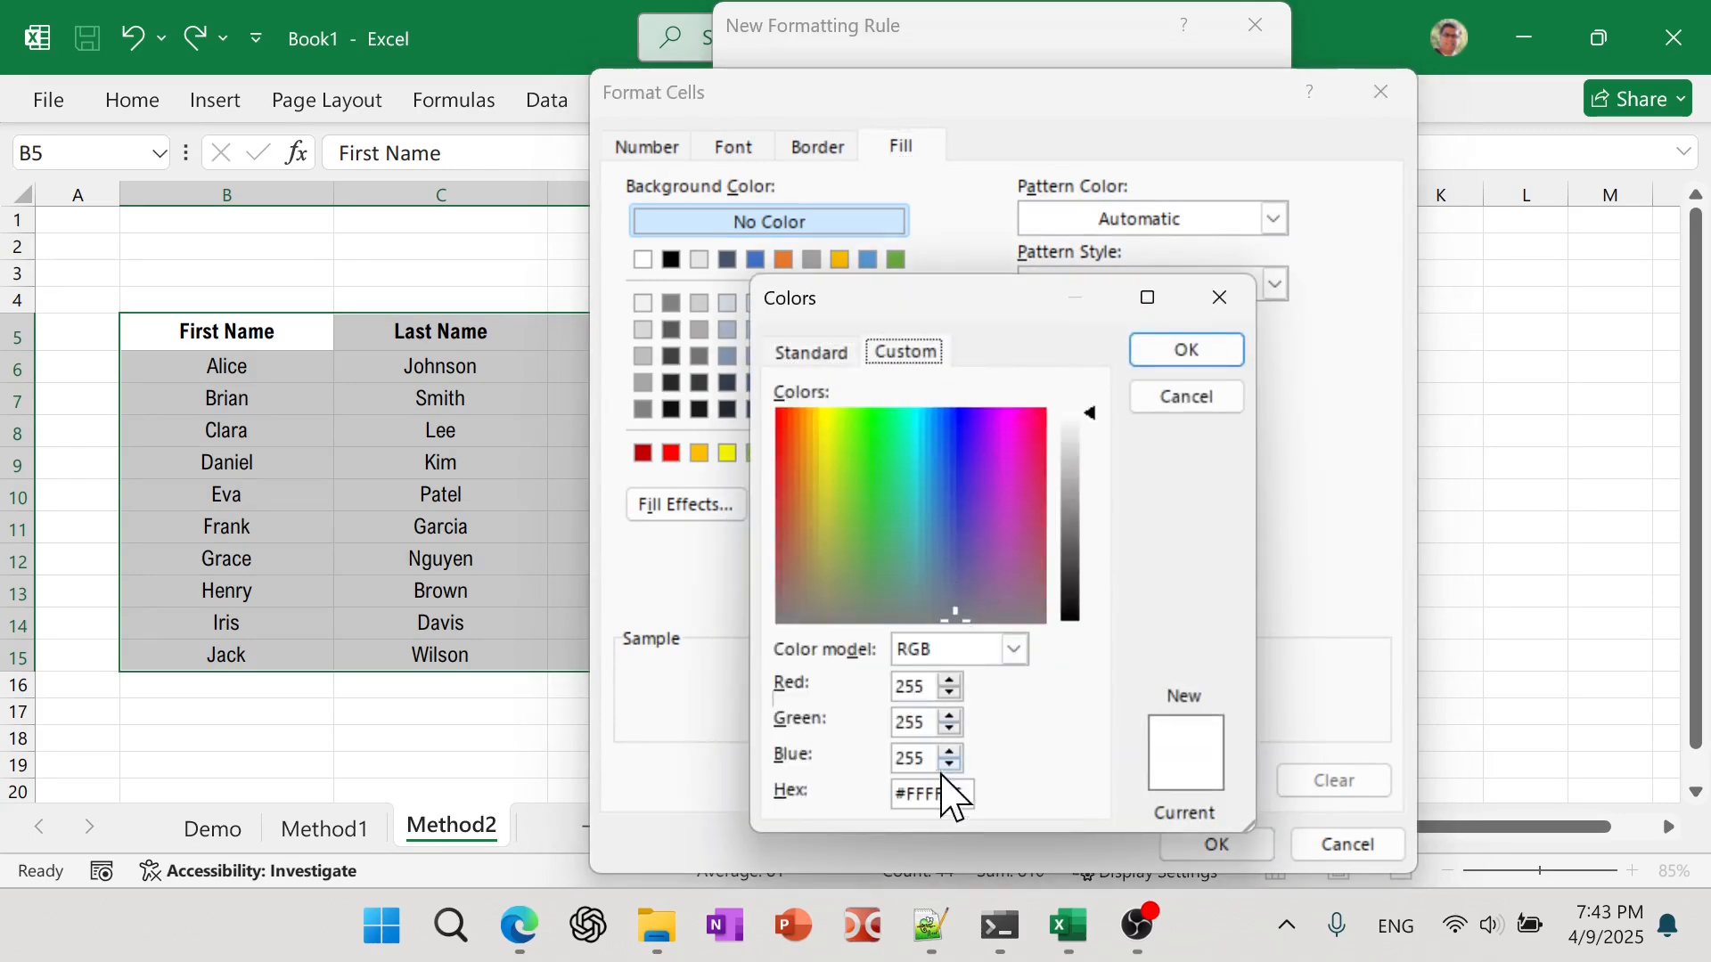
left_click_drag(918, 790, 1004, 794)
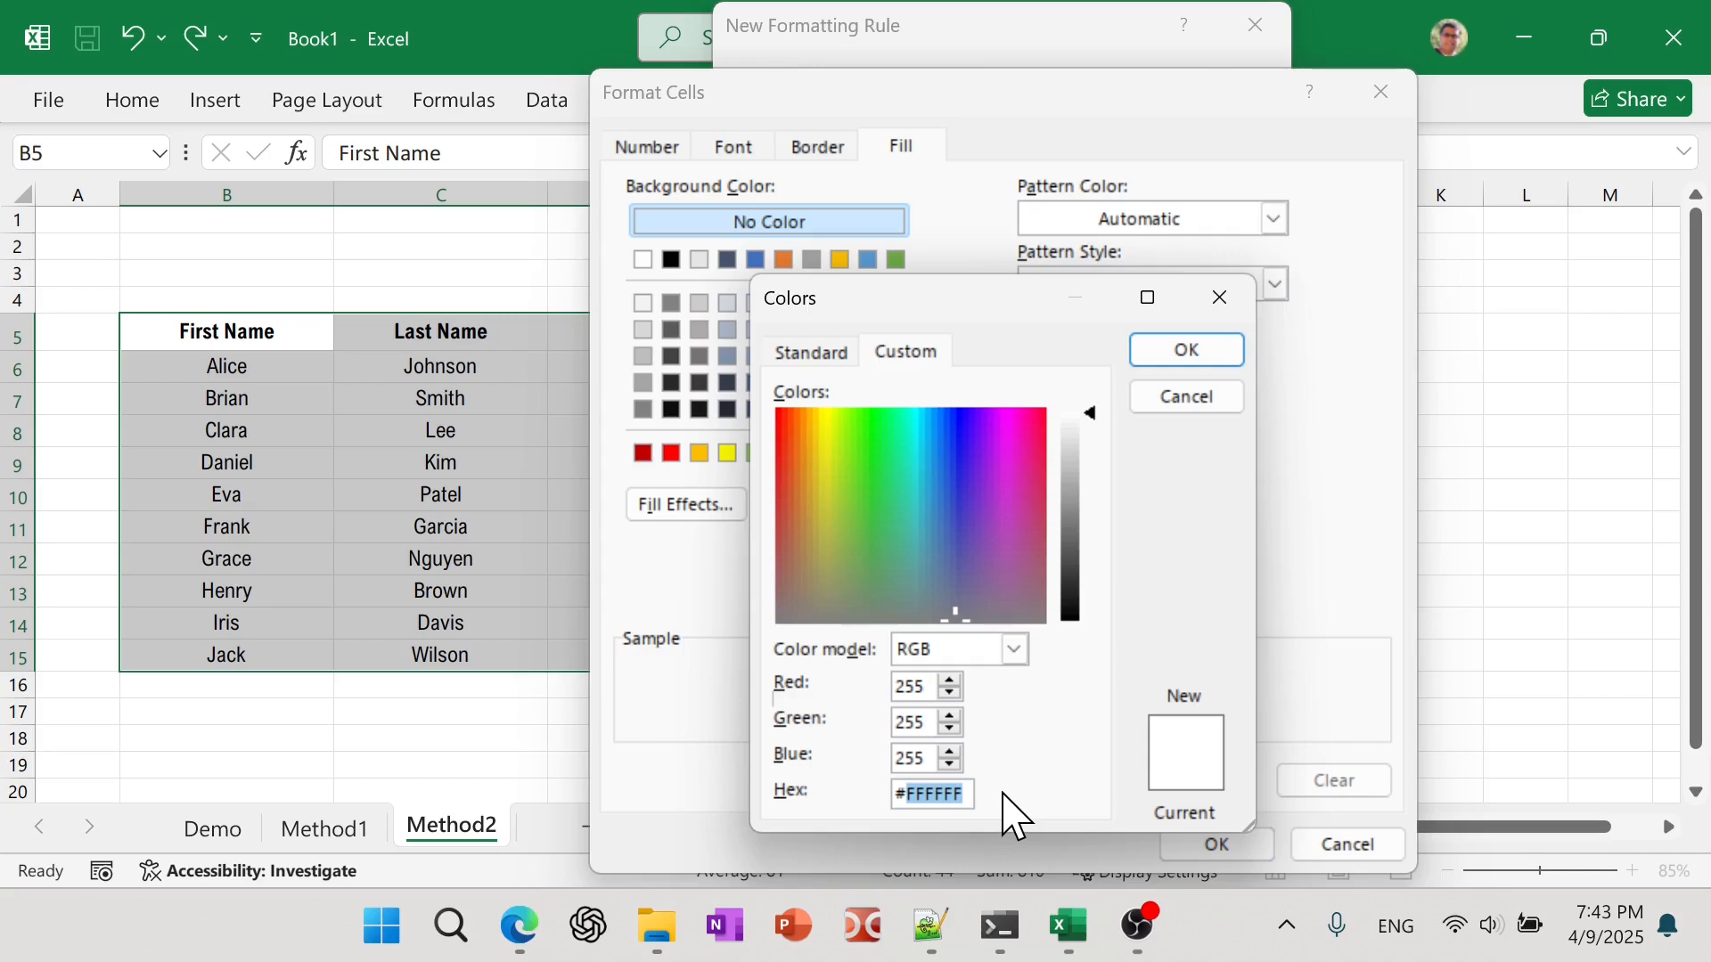
type("2fj")
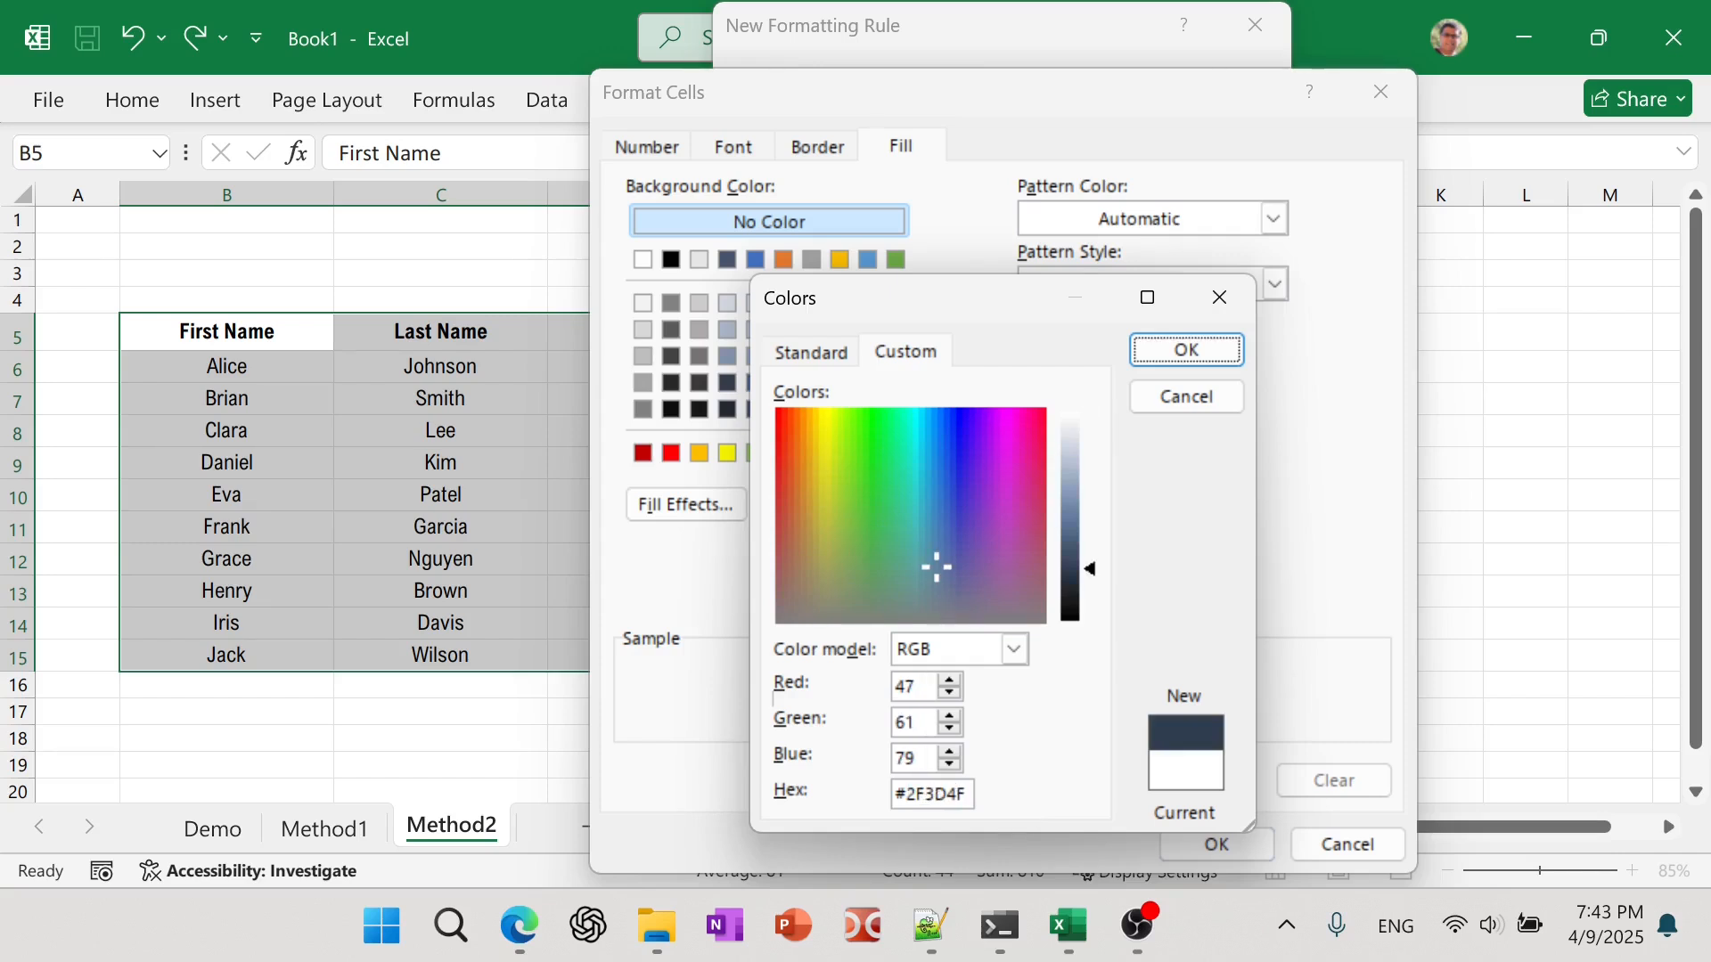
left_click(1222, 352)
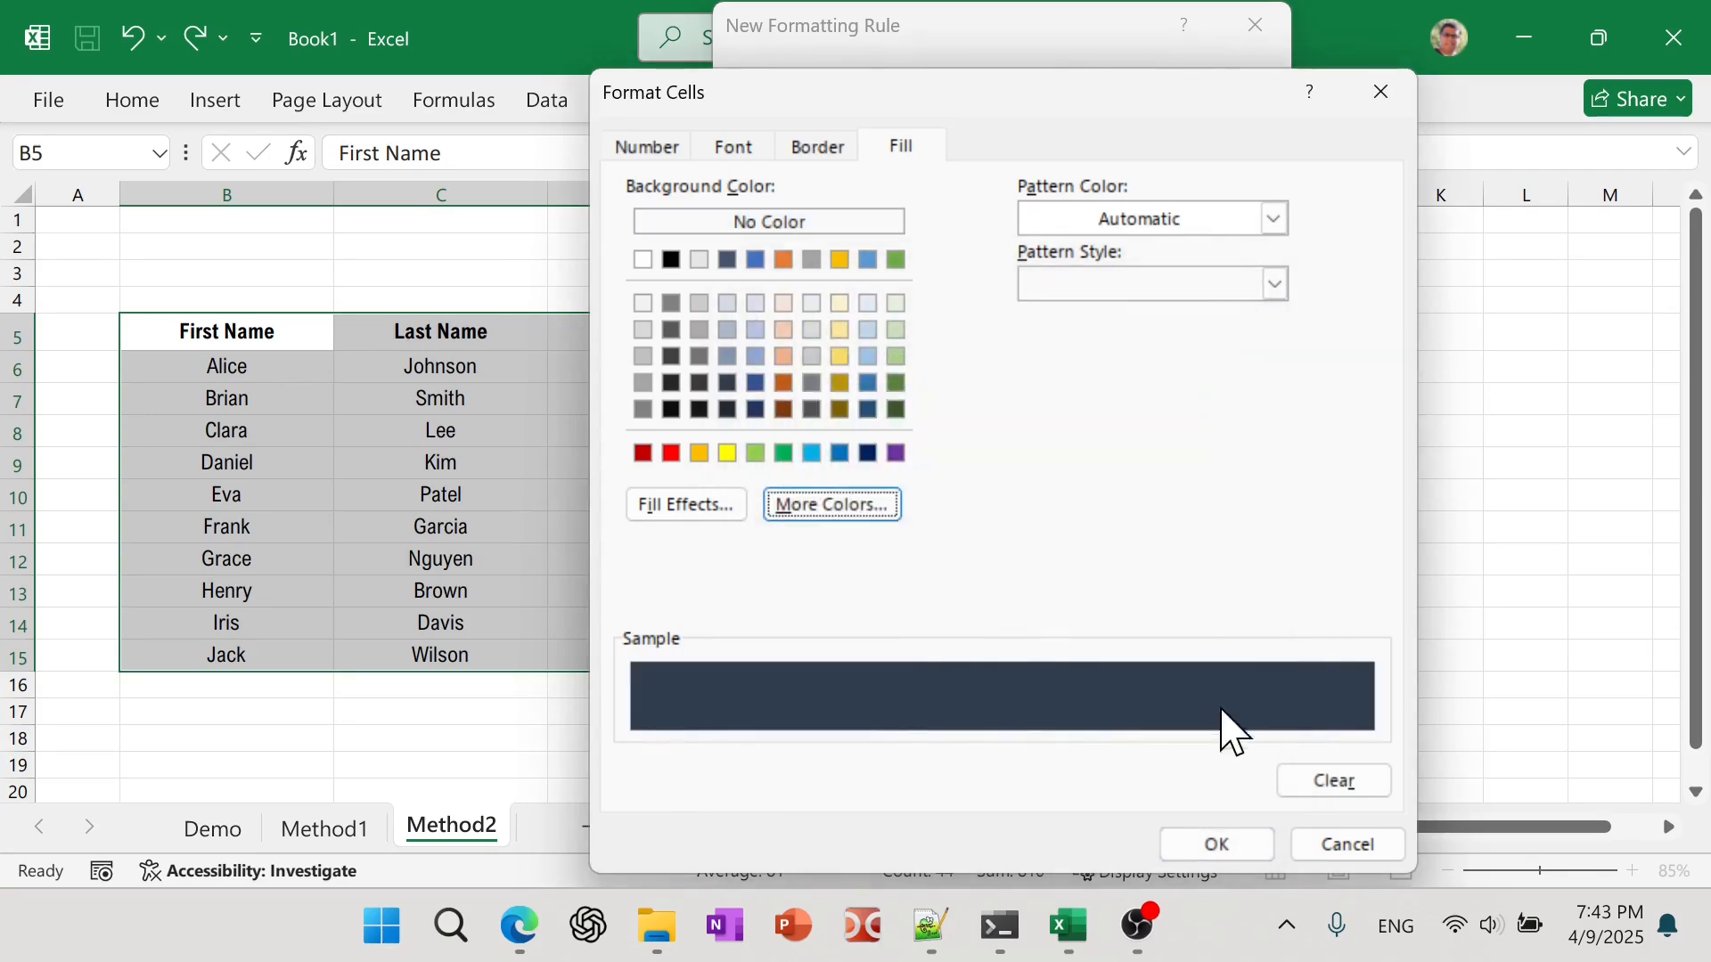
left_click(1207, 845)
left_click(1088, 597)
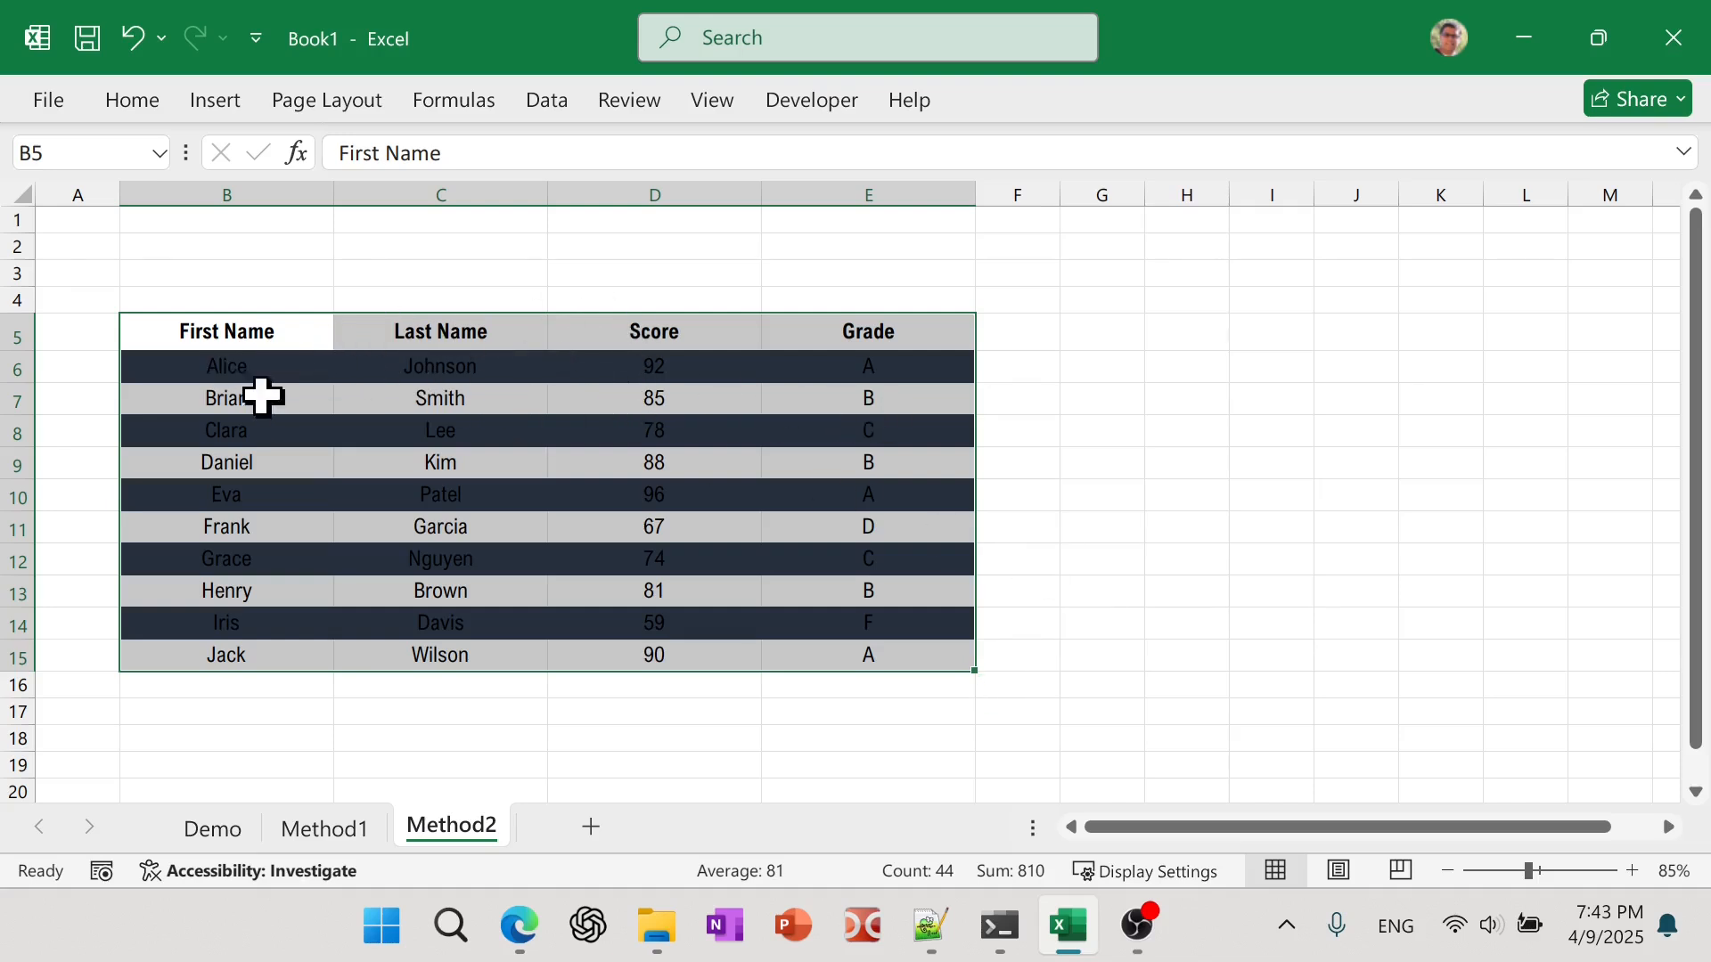
Start a second formula-based conditional formatting rule for B5:E15 with the formula =mod(row(), 2) = 1.
left_click_drag(192, 322, 909, 657)
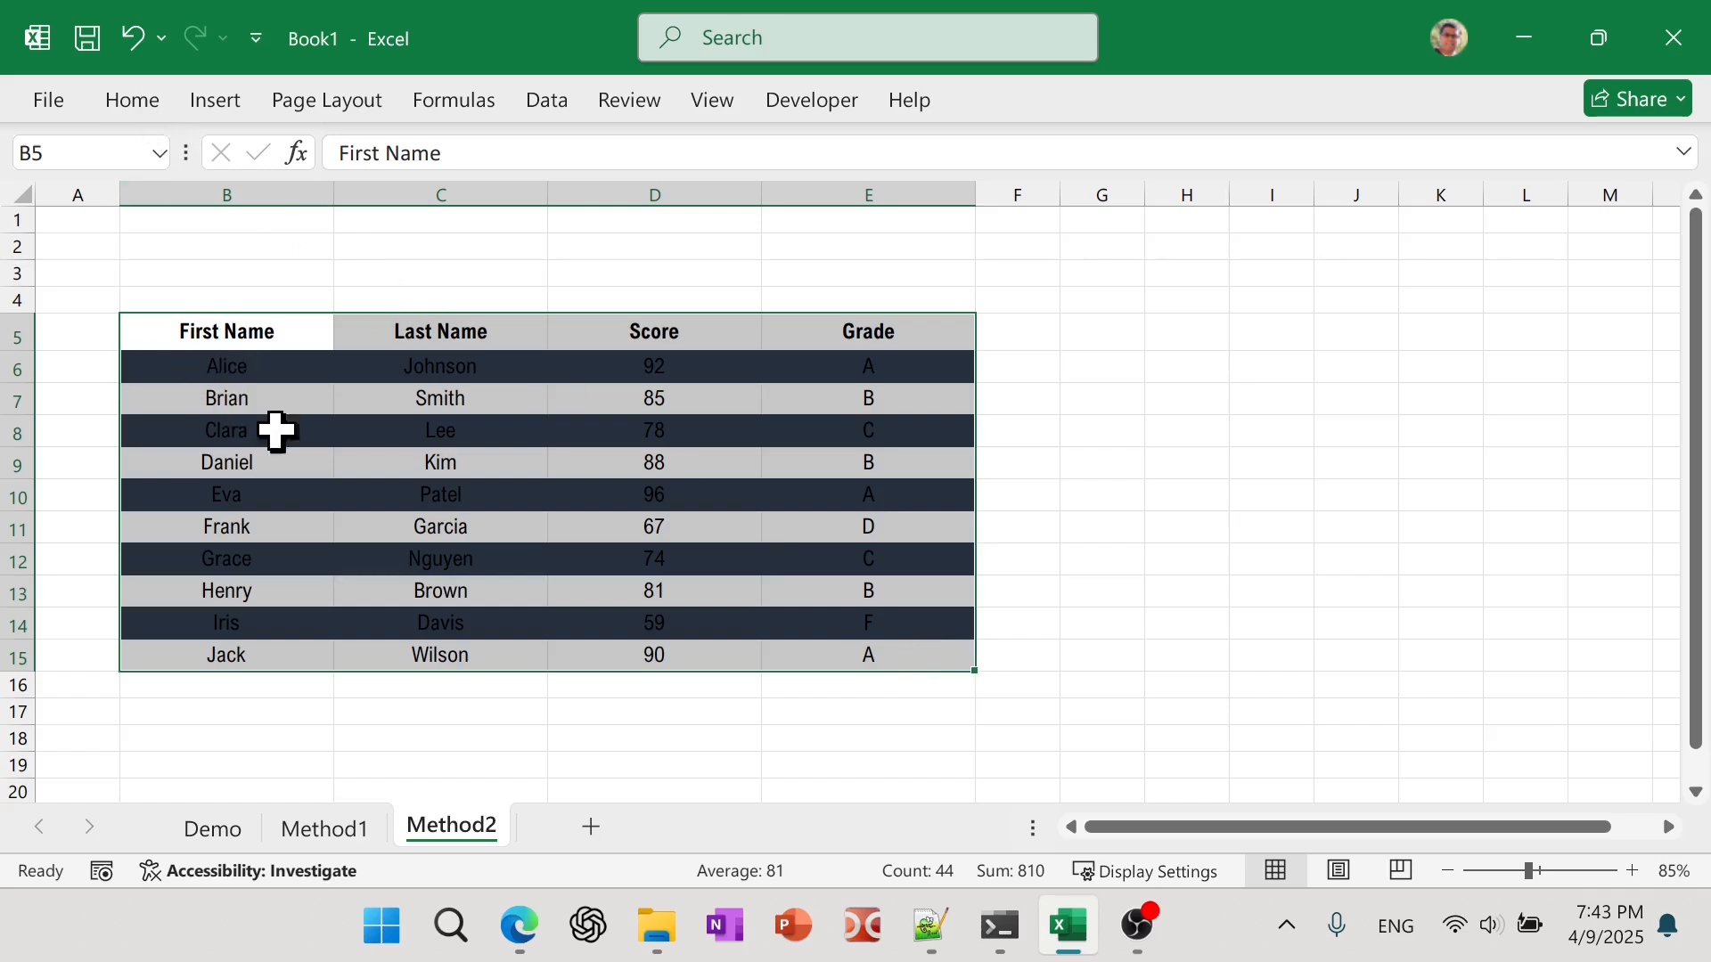
left_click(134, 107)
left_click(1113, 158)
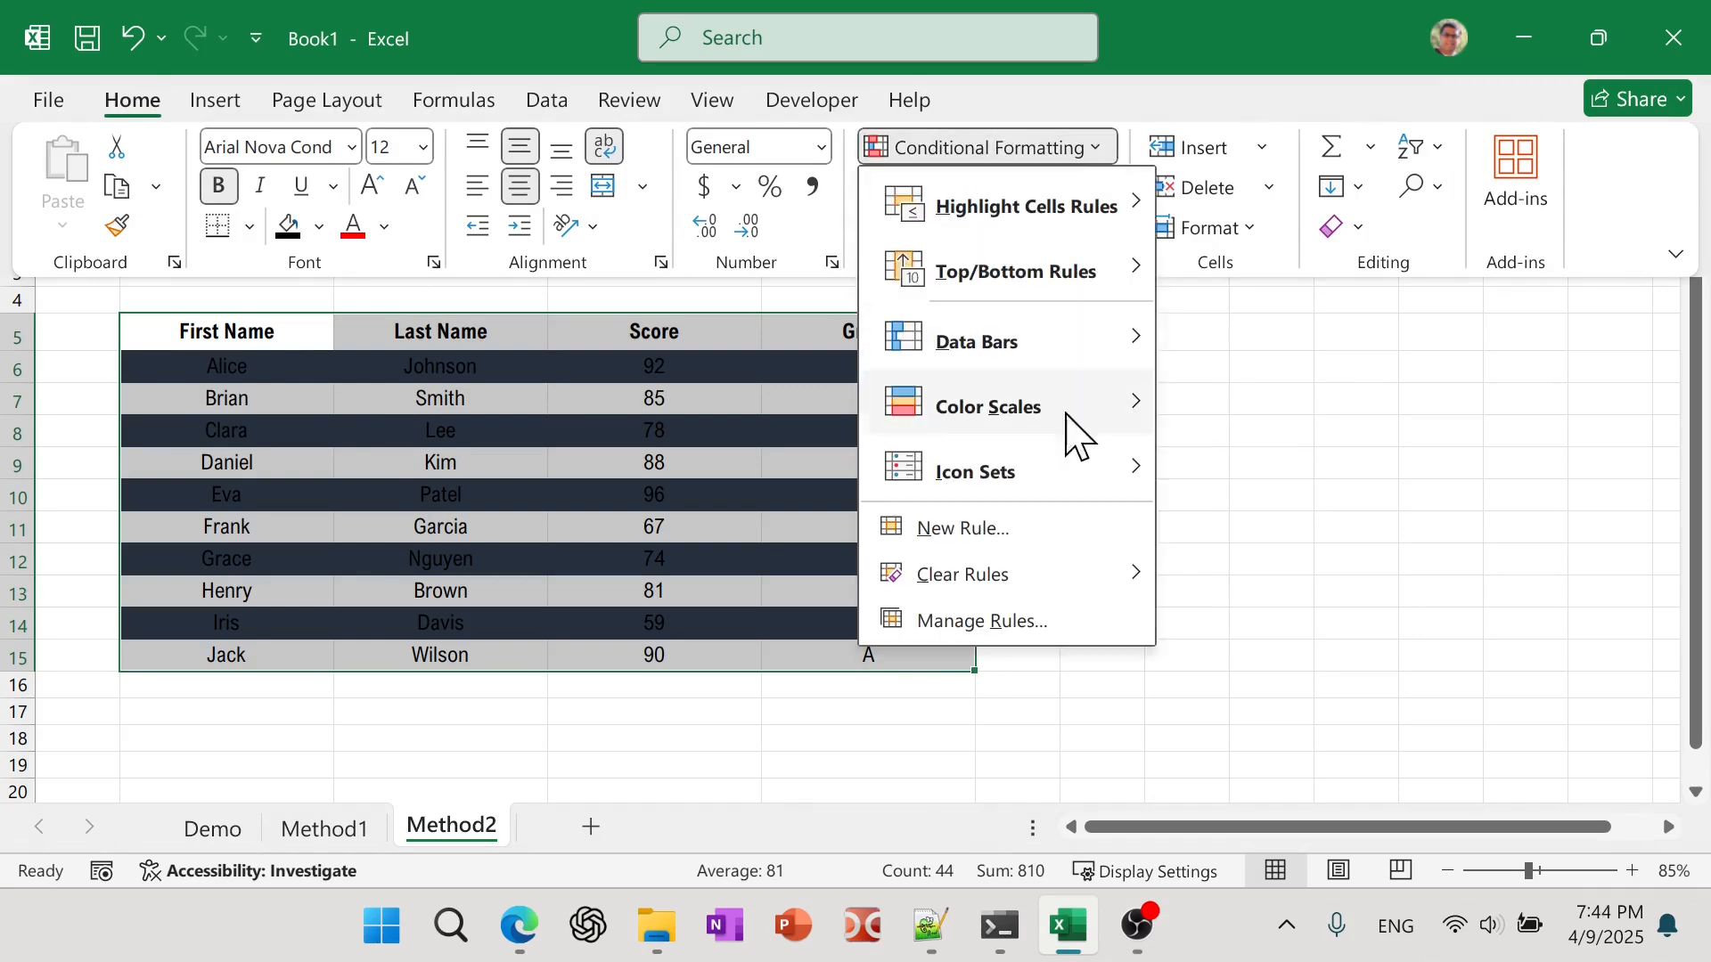
left_click(1036, 533)
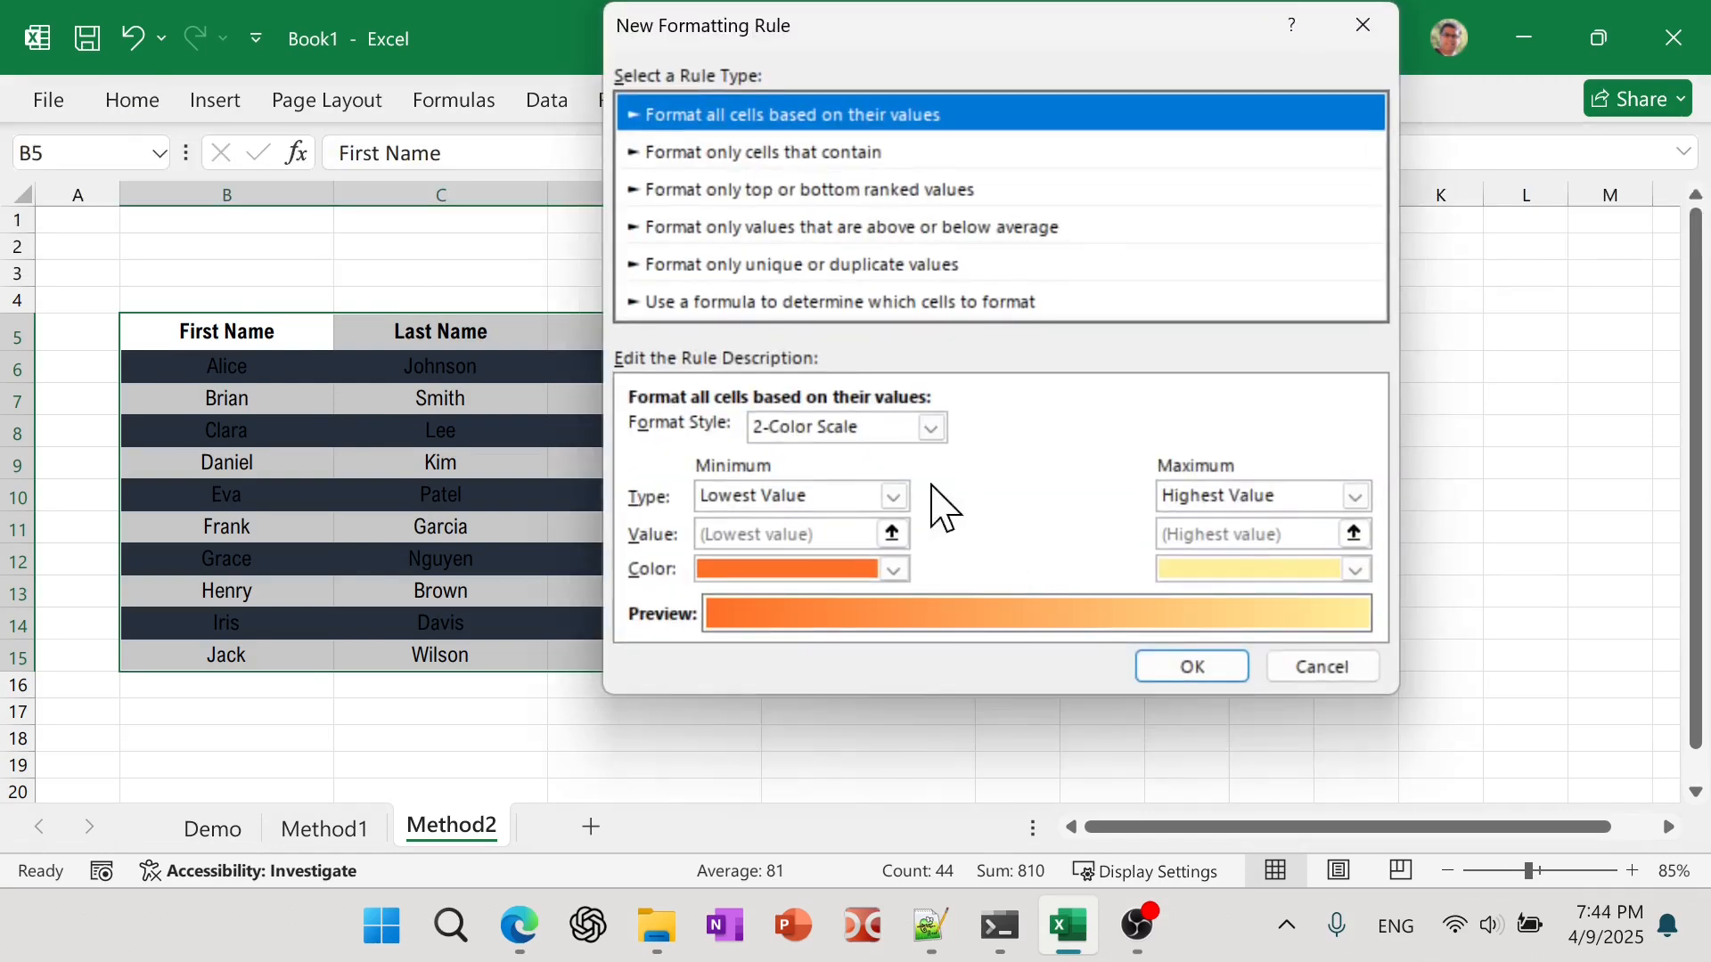
left_click(761, 304)
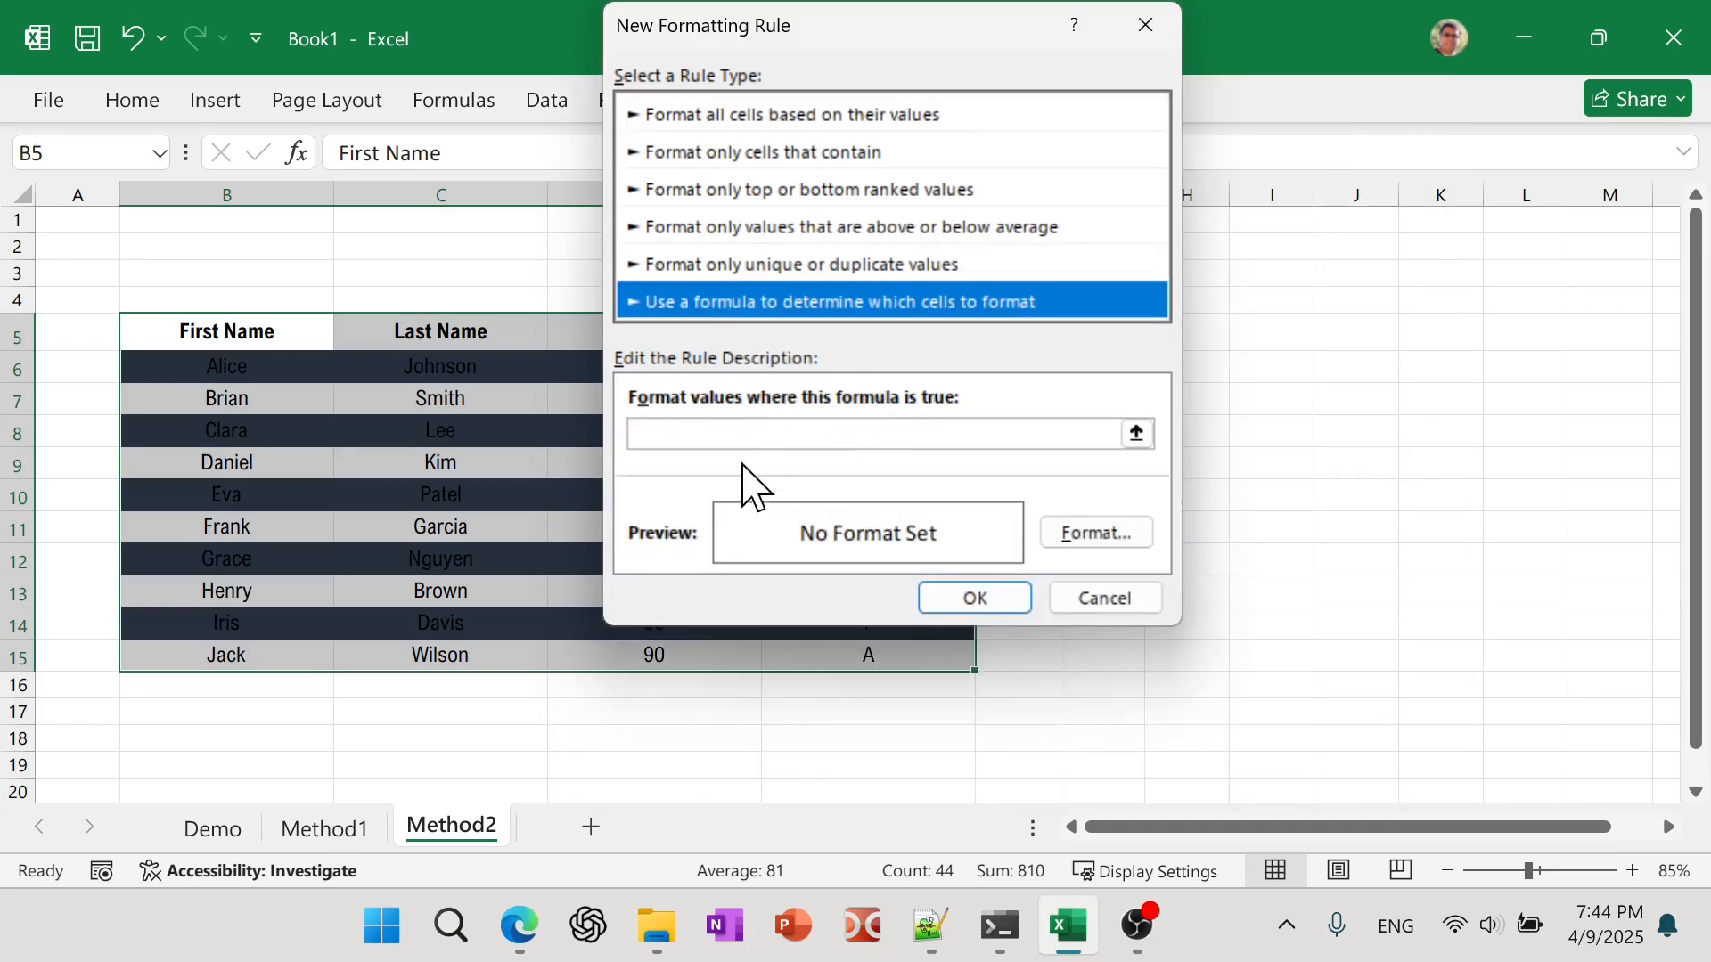
left_click(737, 429)
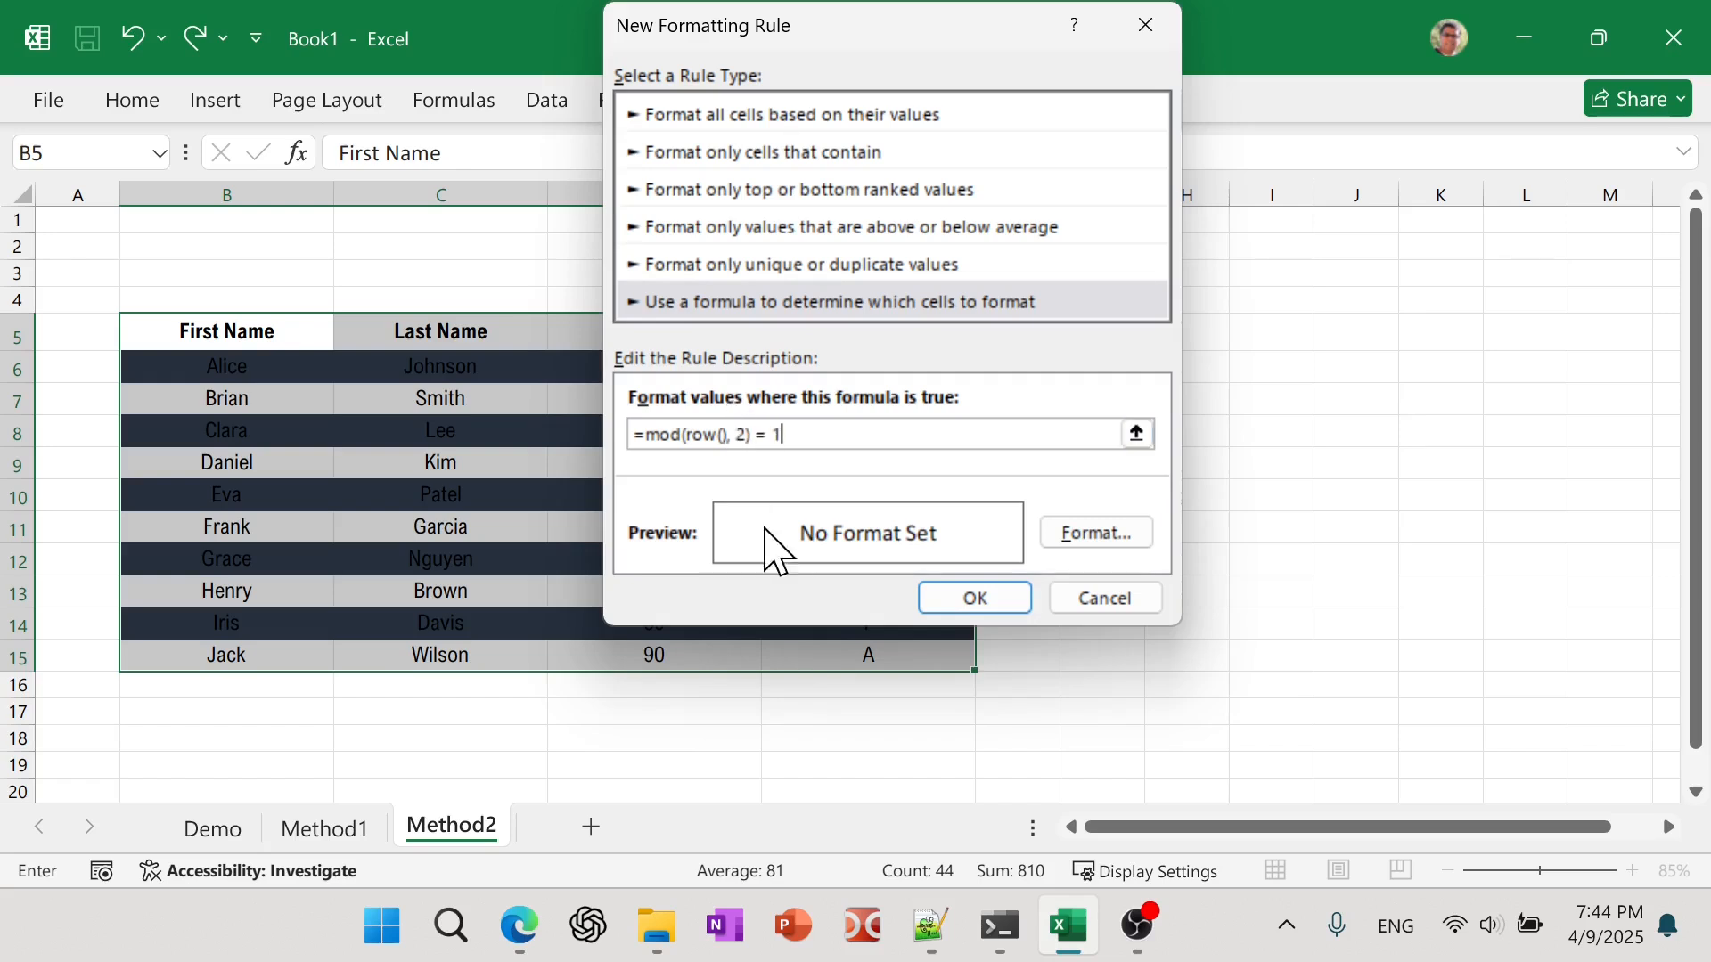
left_click_drag(792, 433, 600, 412)
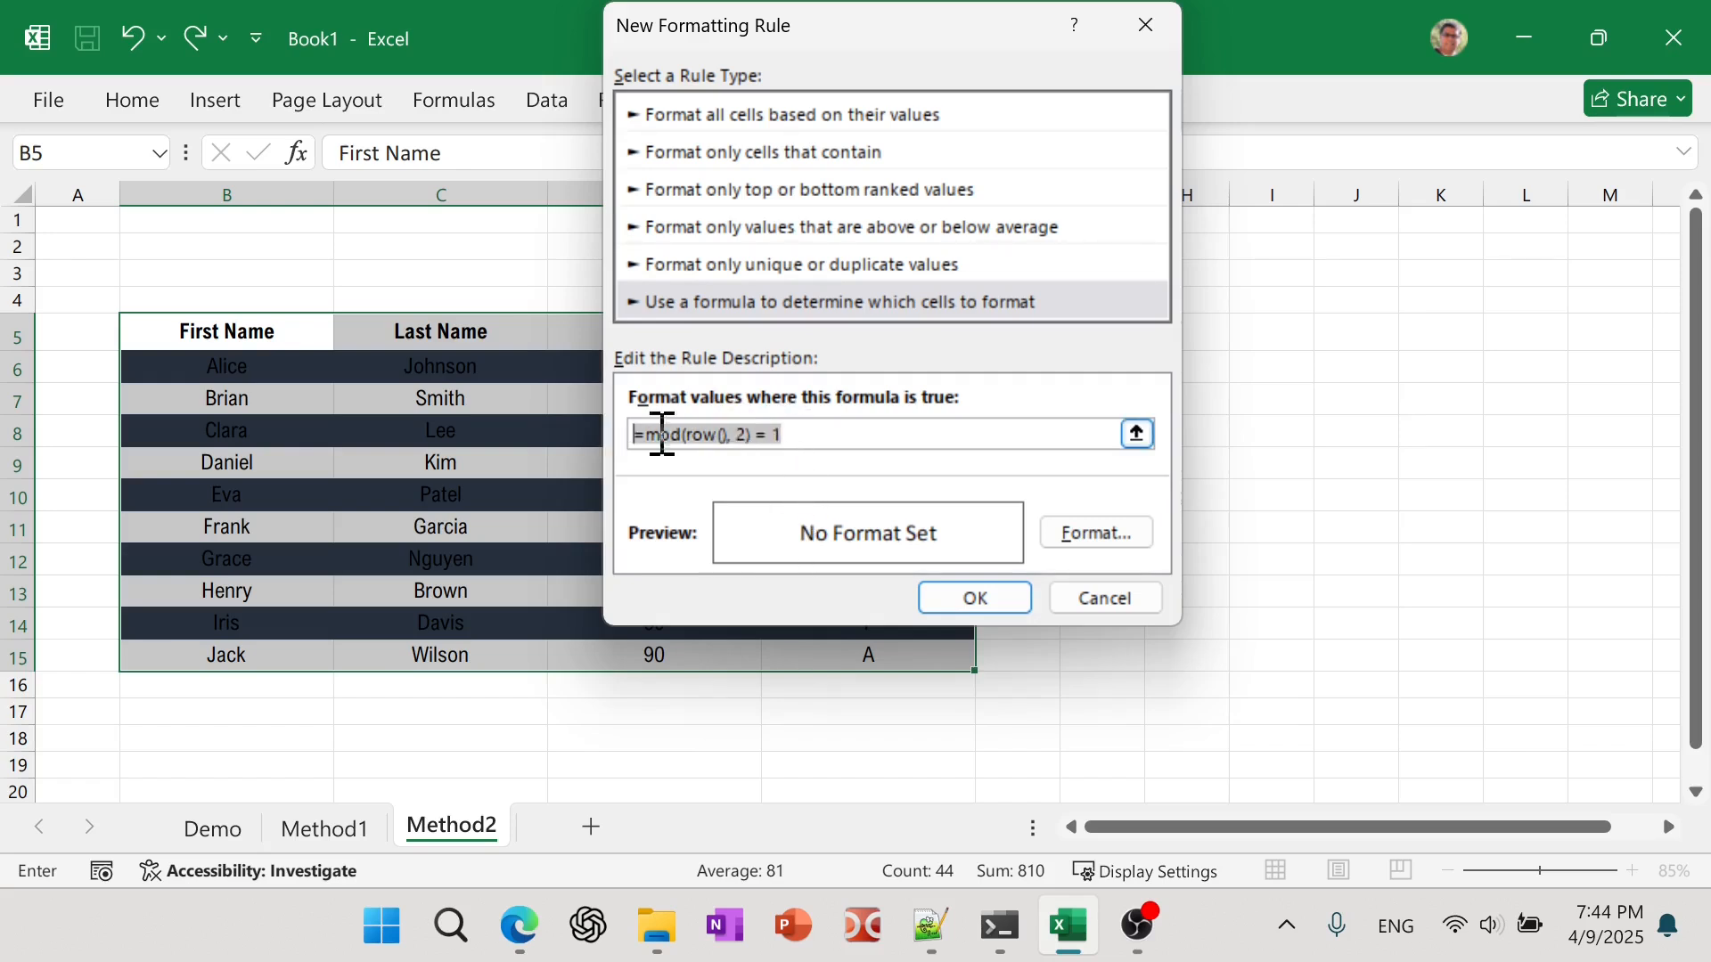
Set the new rule's fill to the custom colour #199D85 and apply the rule to the range.
left_click(1121, 545)
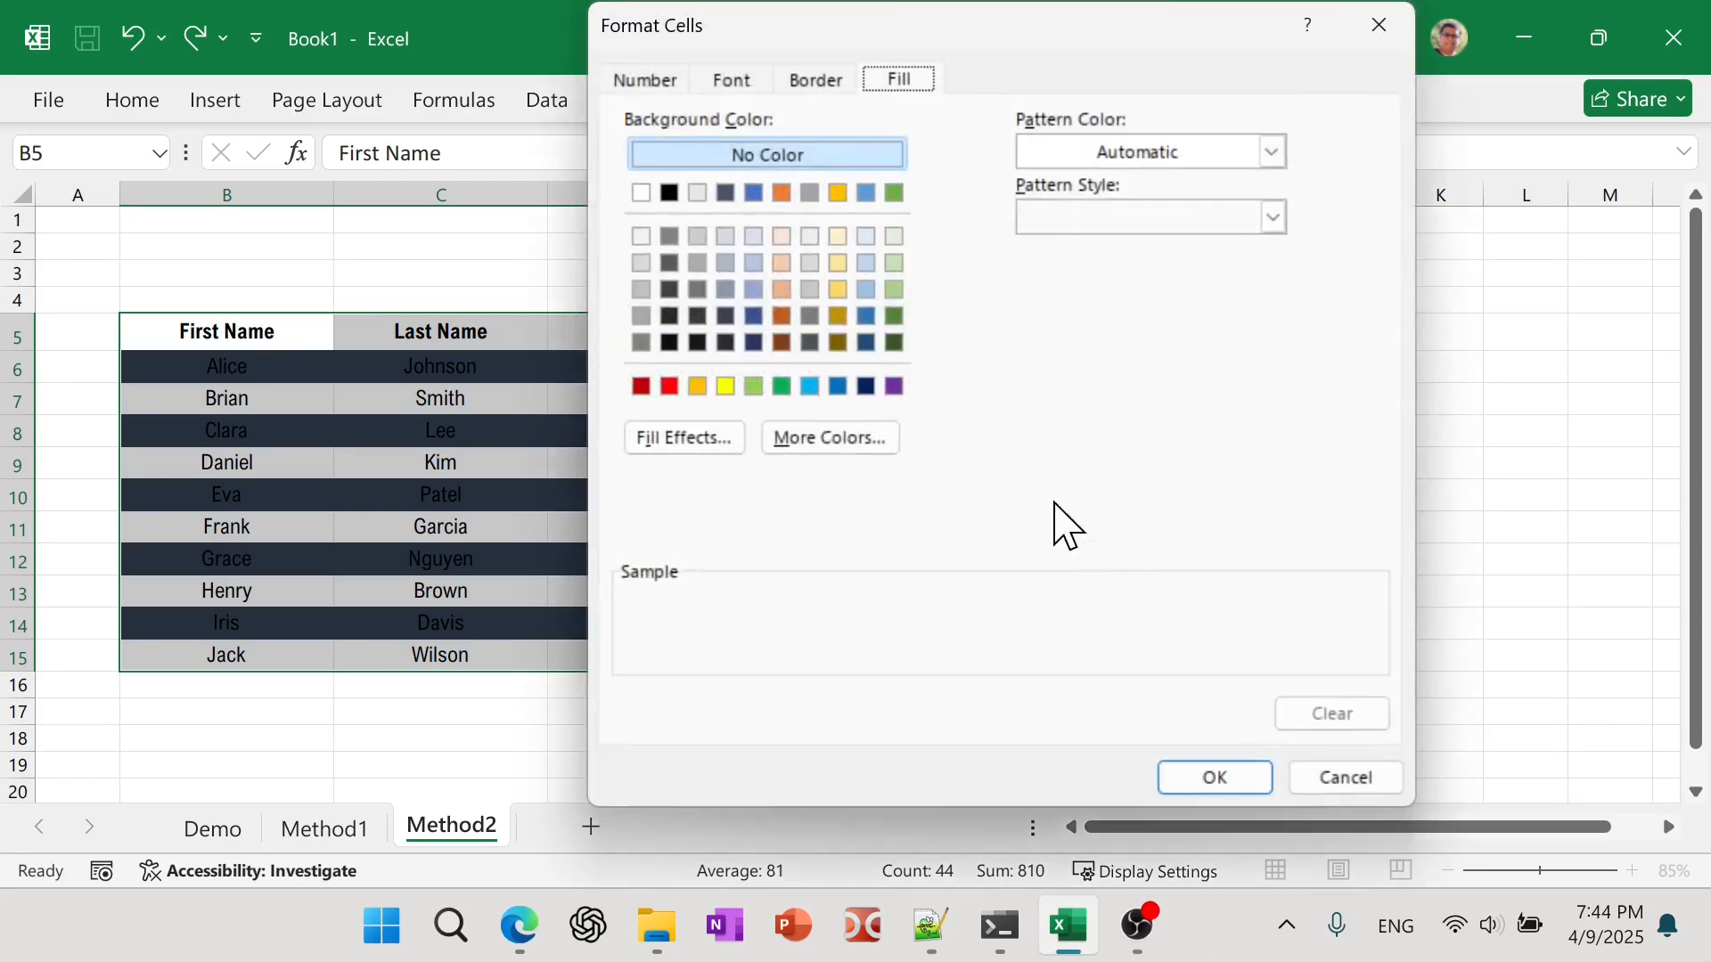
left_click(829, 445)
left_click(900, 80)
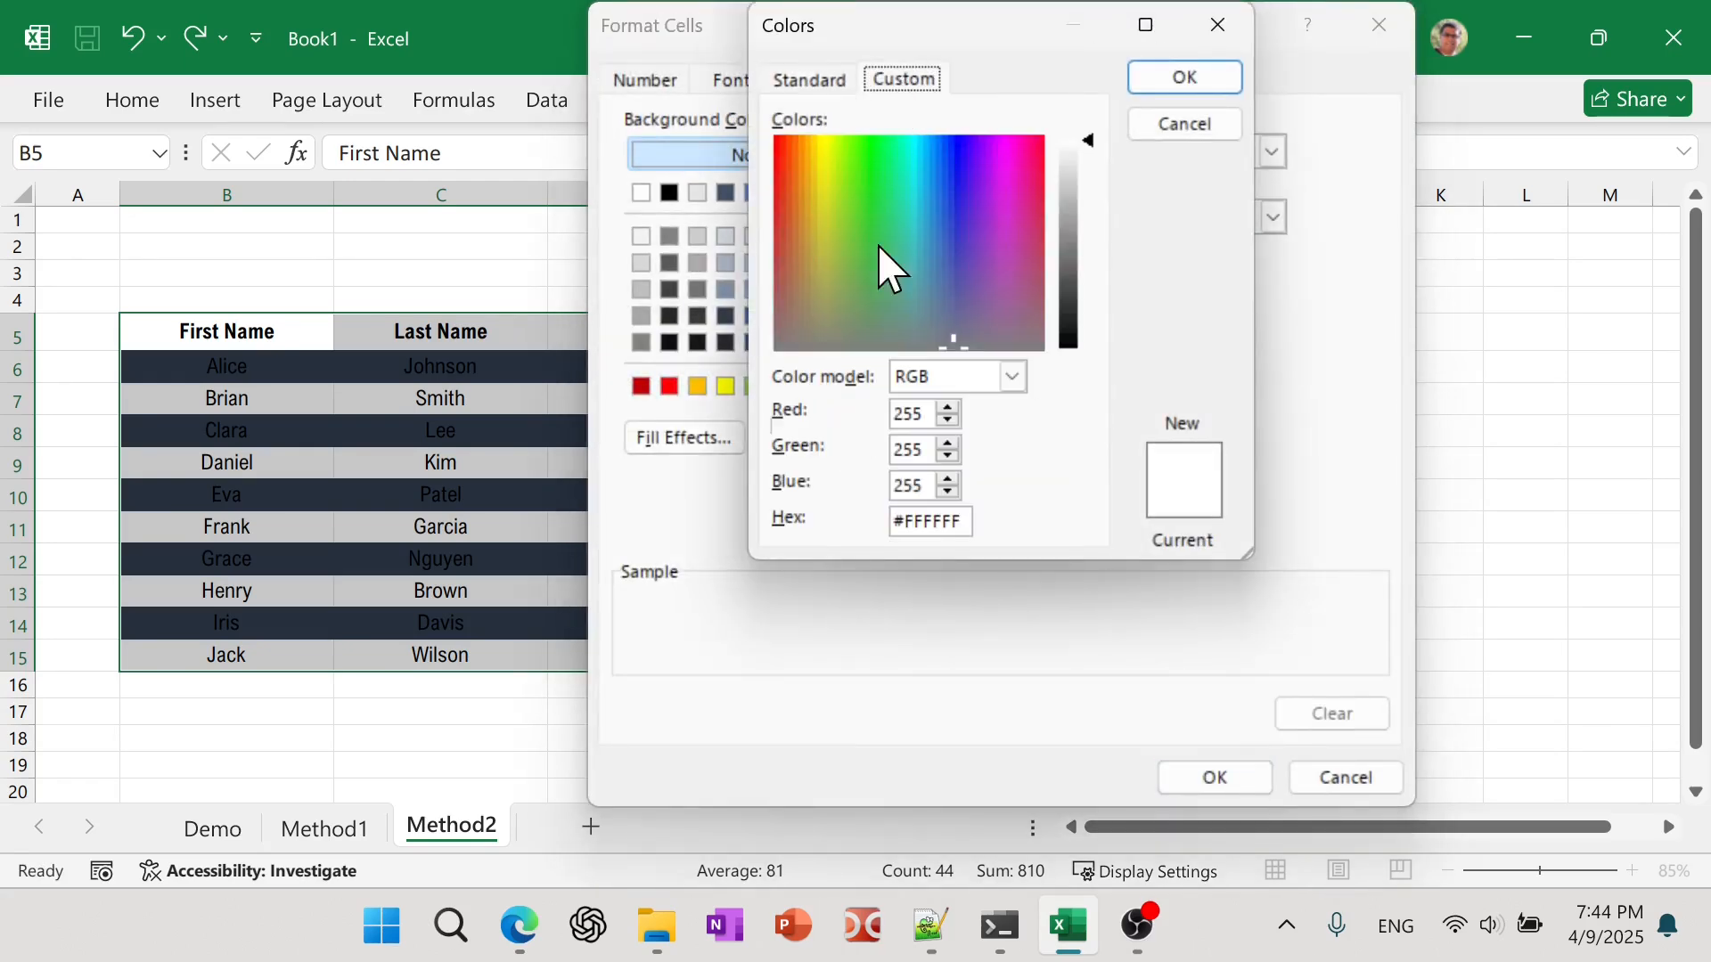
double_click(927, 521)
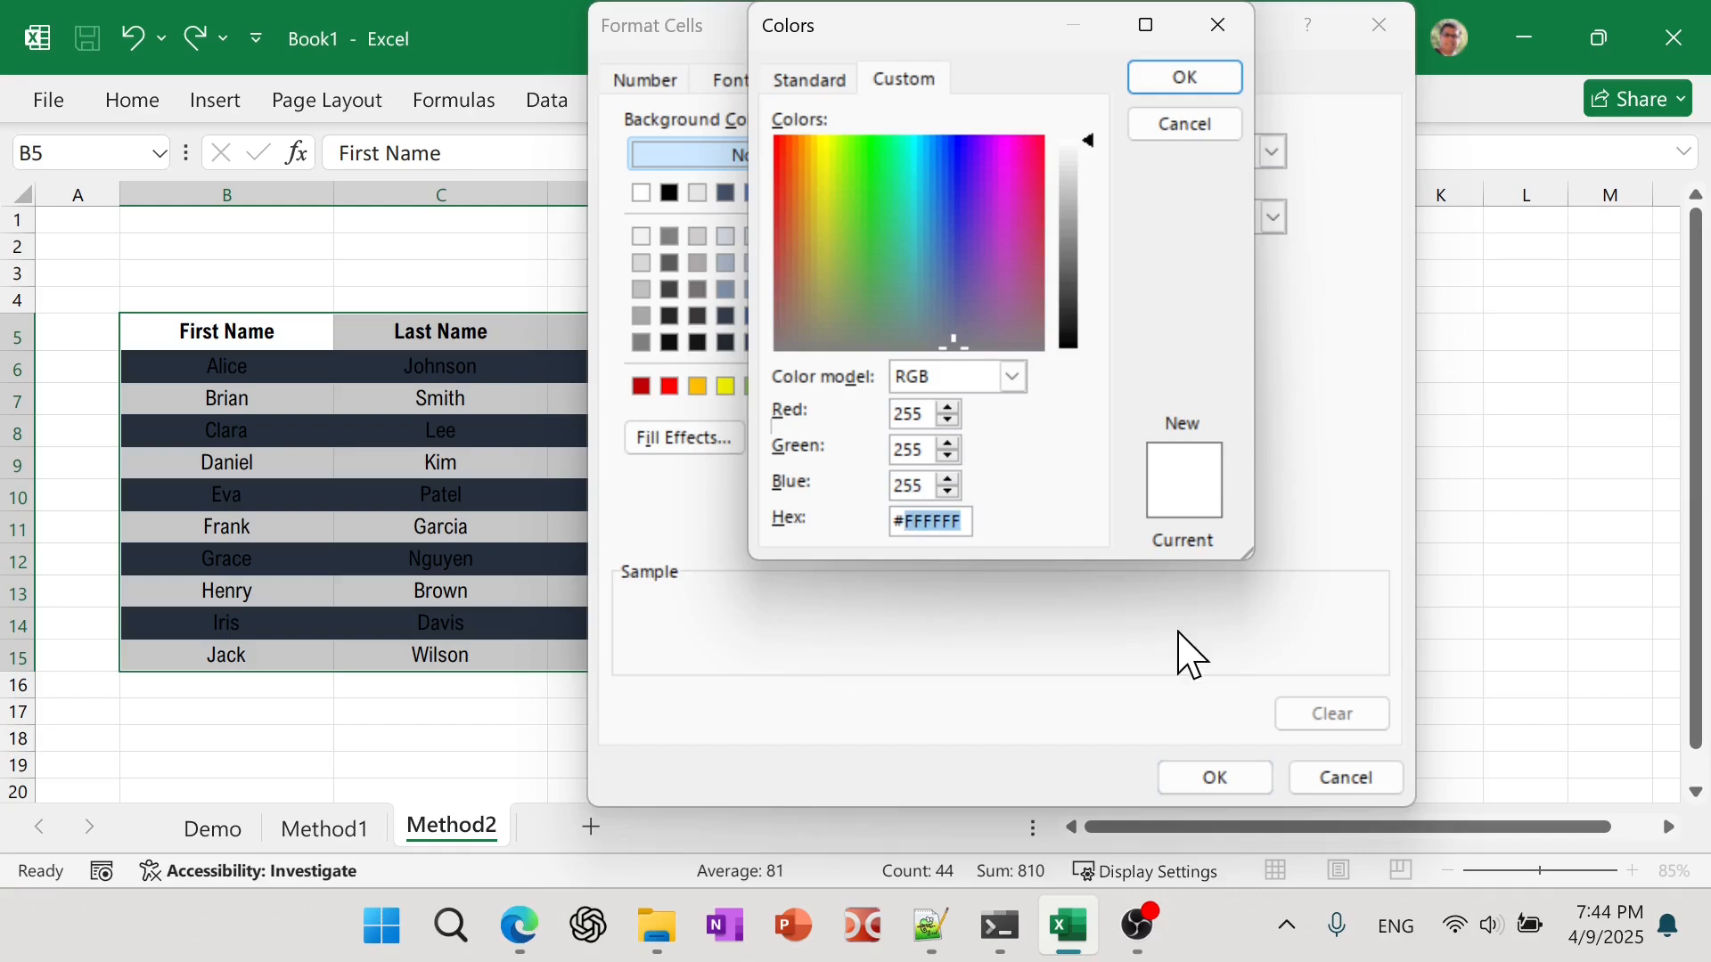
type("199D85")
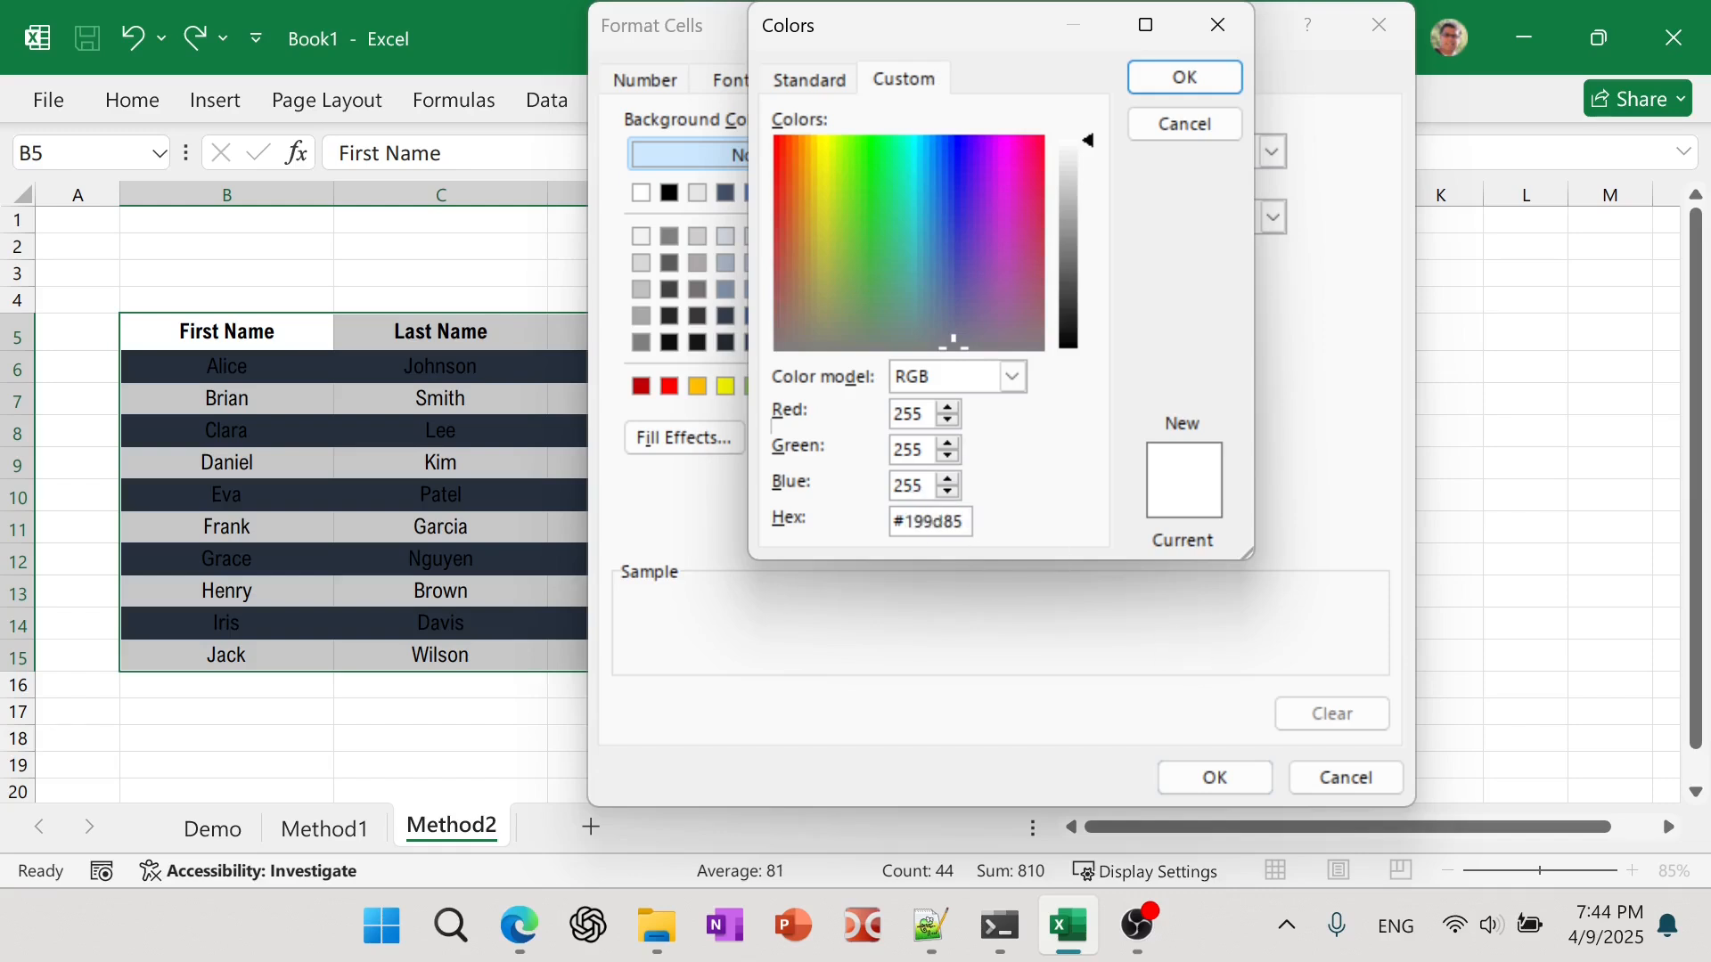
left_click(1154, 78)
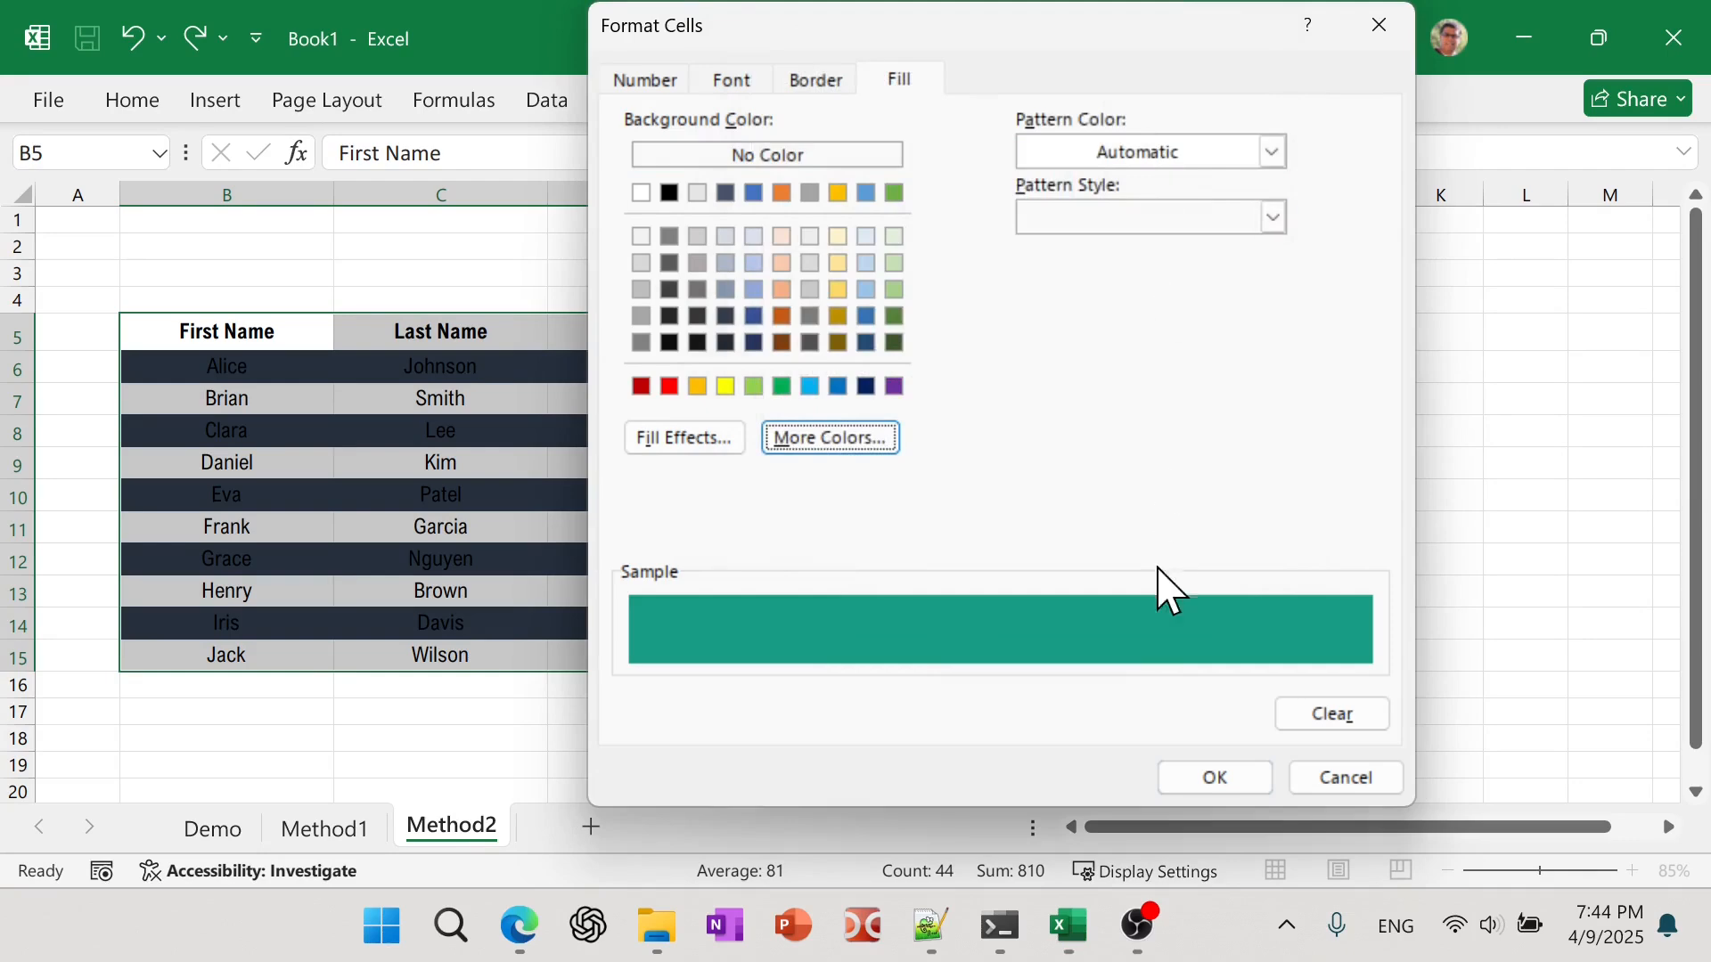
left_click(1217, 788)
left_click(1005, 605)
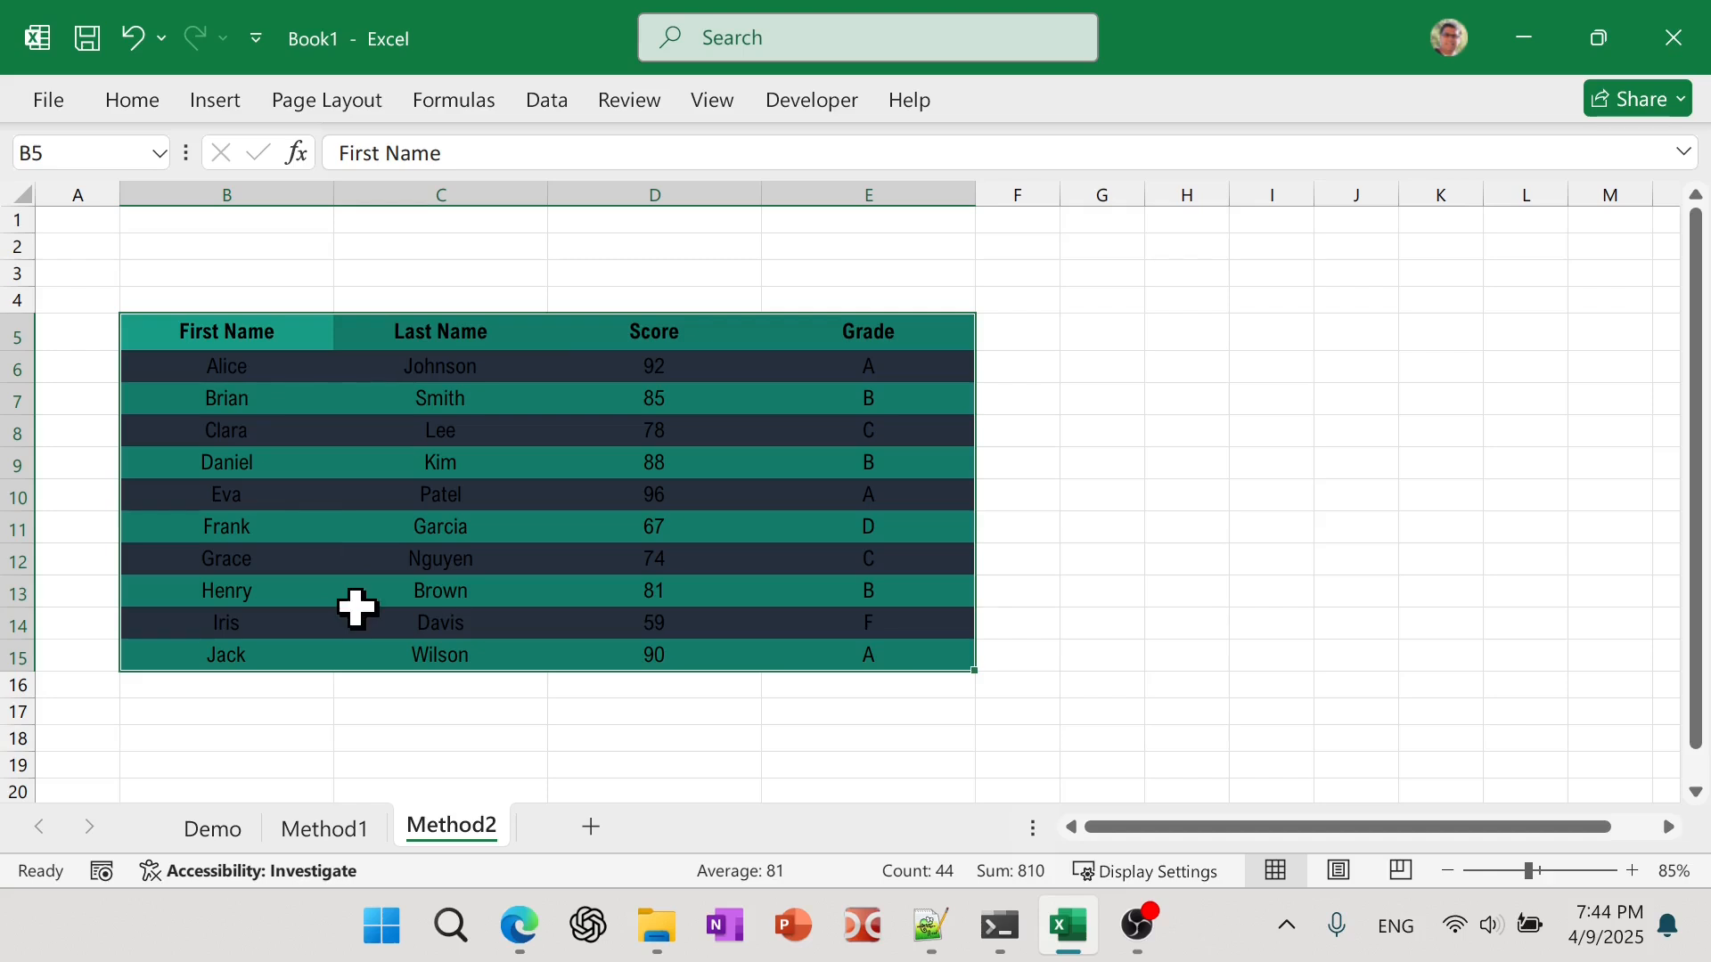
After viewing the Demo sheet, fill A1:Q22 on the Method2 sheet with black.
left_click(223, 838)
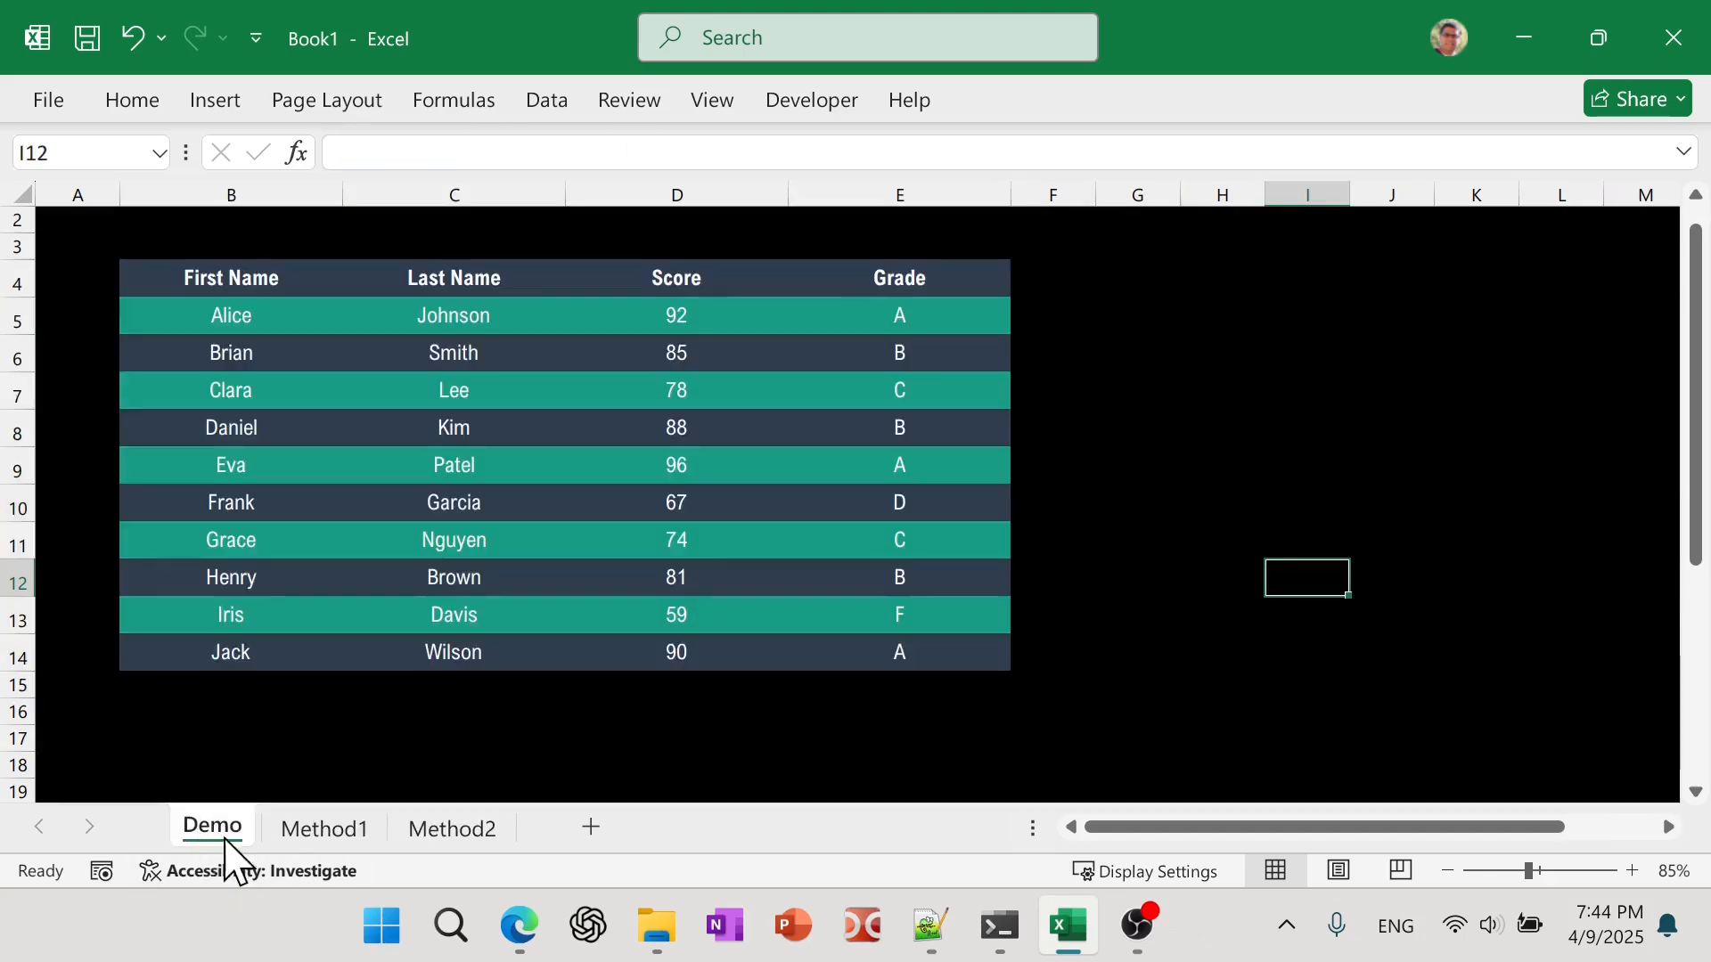
left_click(452, 828)
left_click_drag(76, 222, 1195, 679)
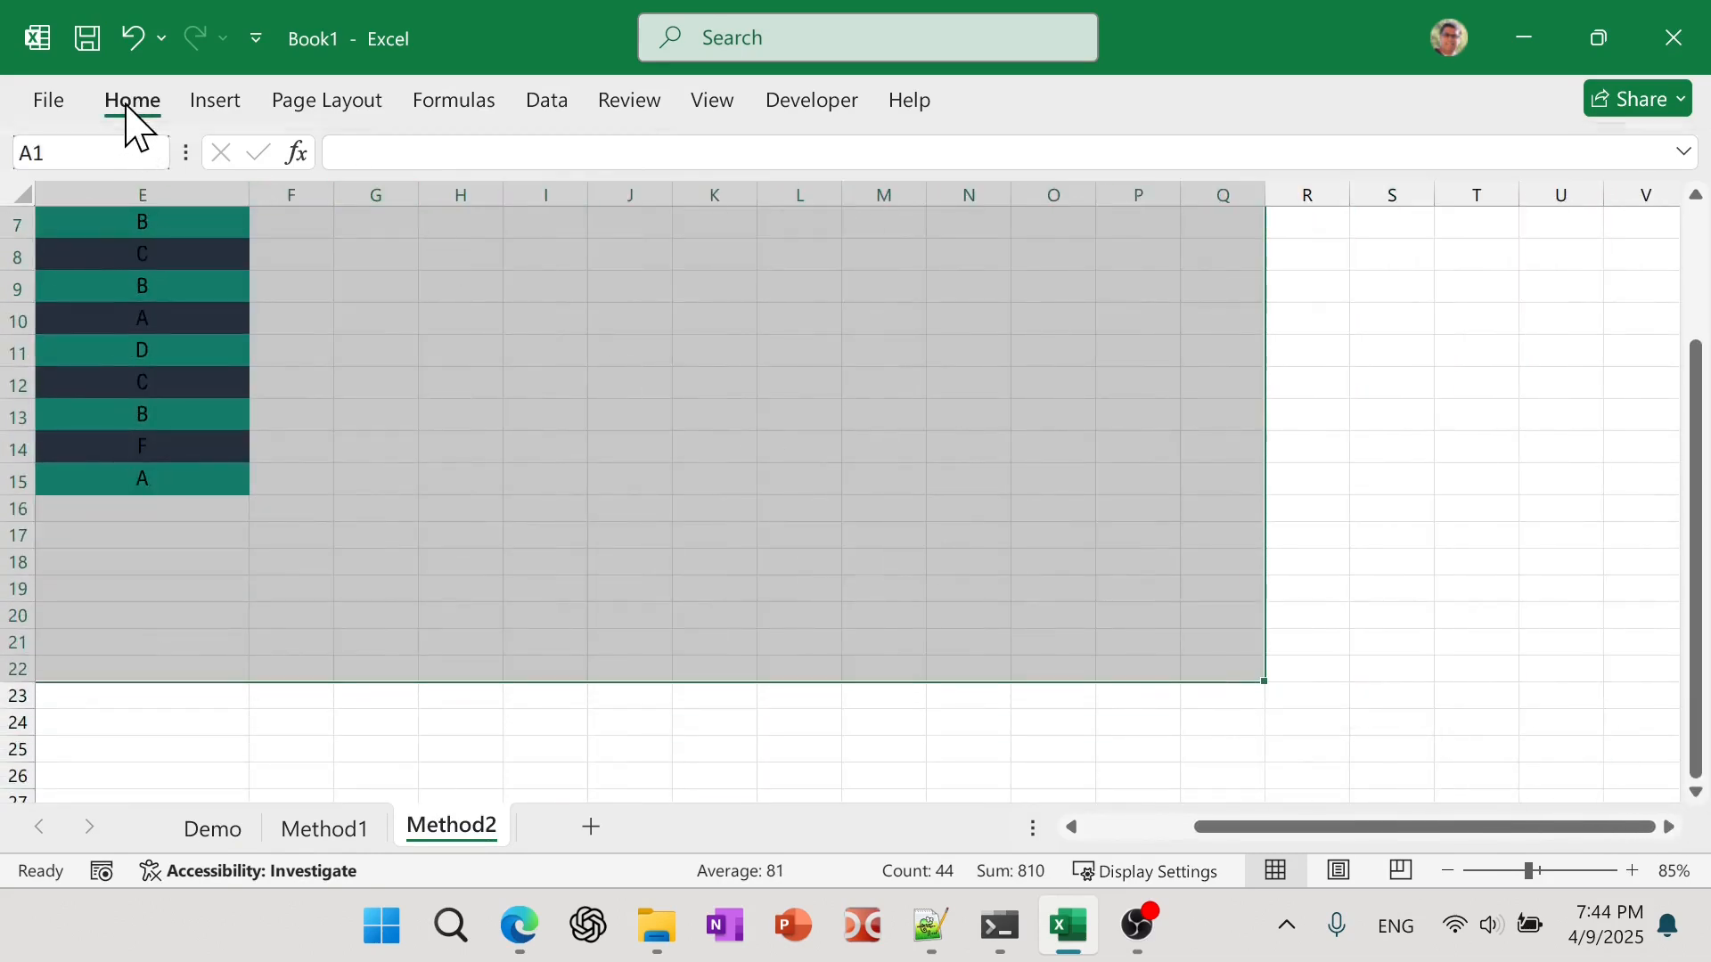
left_click(129, 103)
left_click(288, 228)
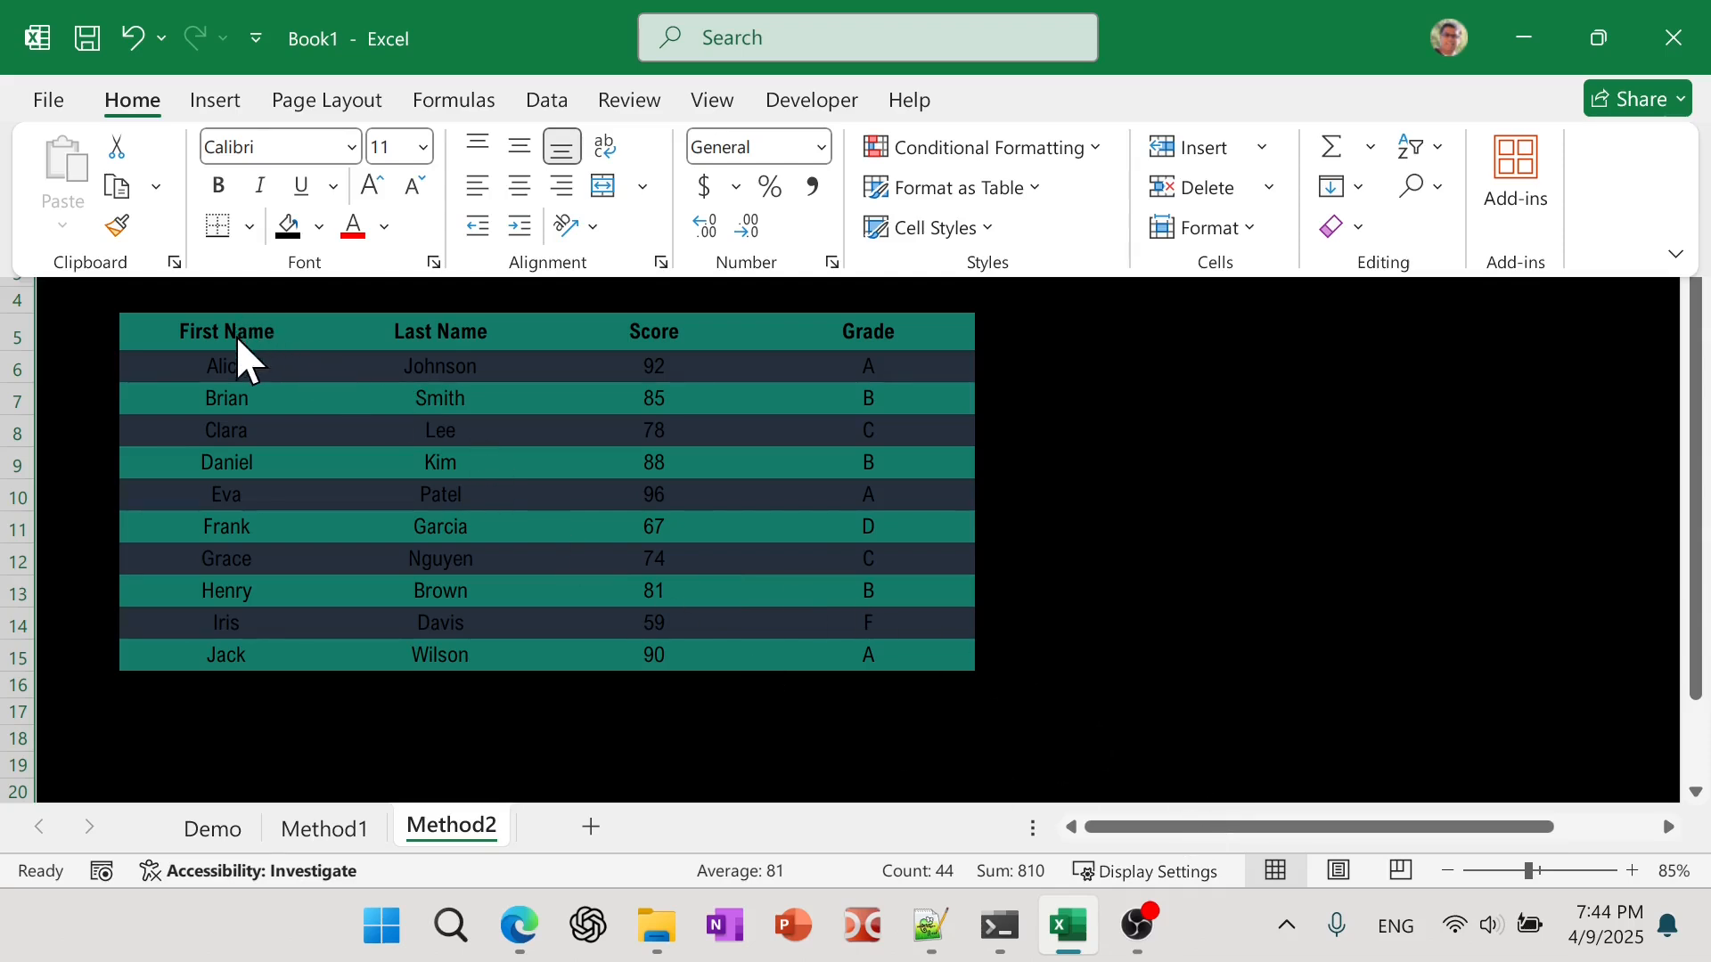
Edit the green =MOD(ROW(), 2) = 1 conditional formatting rule to use a white font colour.
left_click(1092, 152)
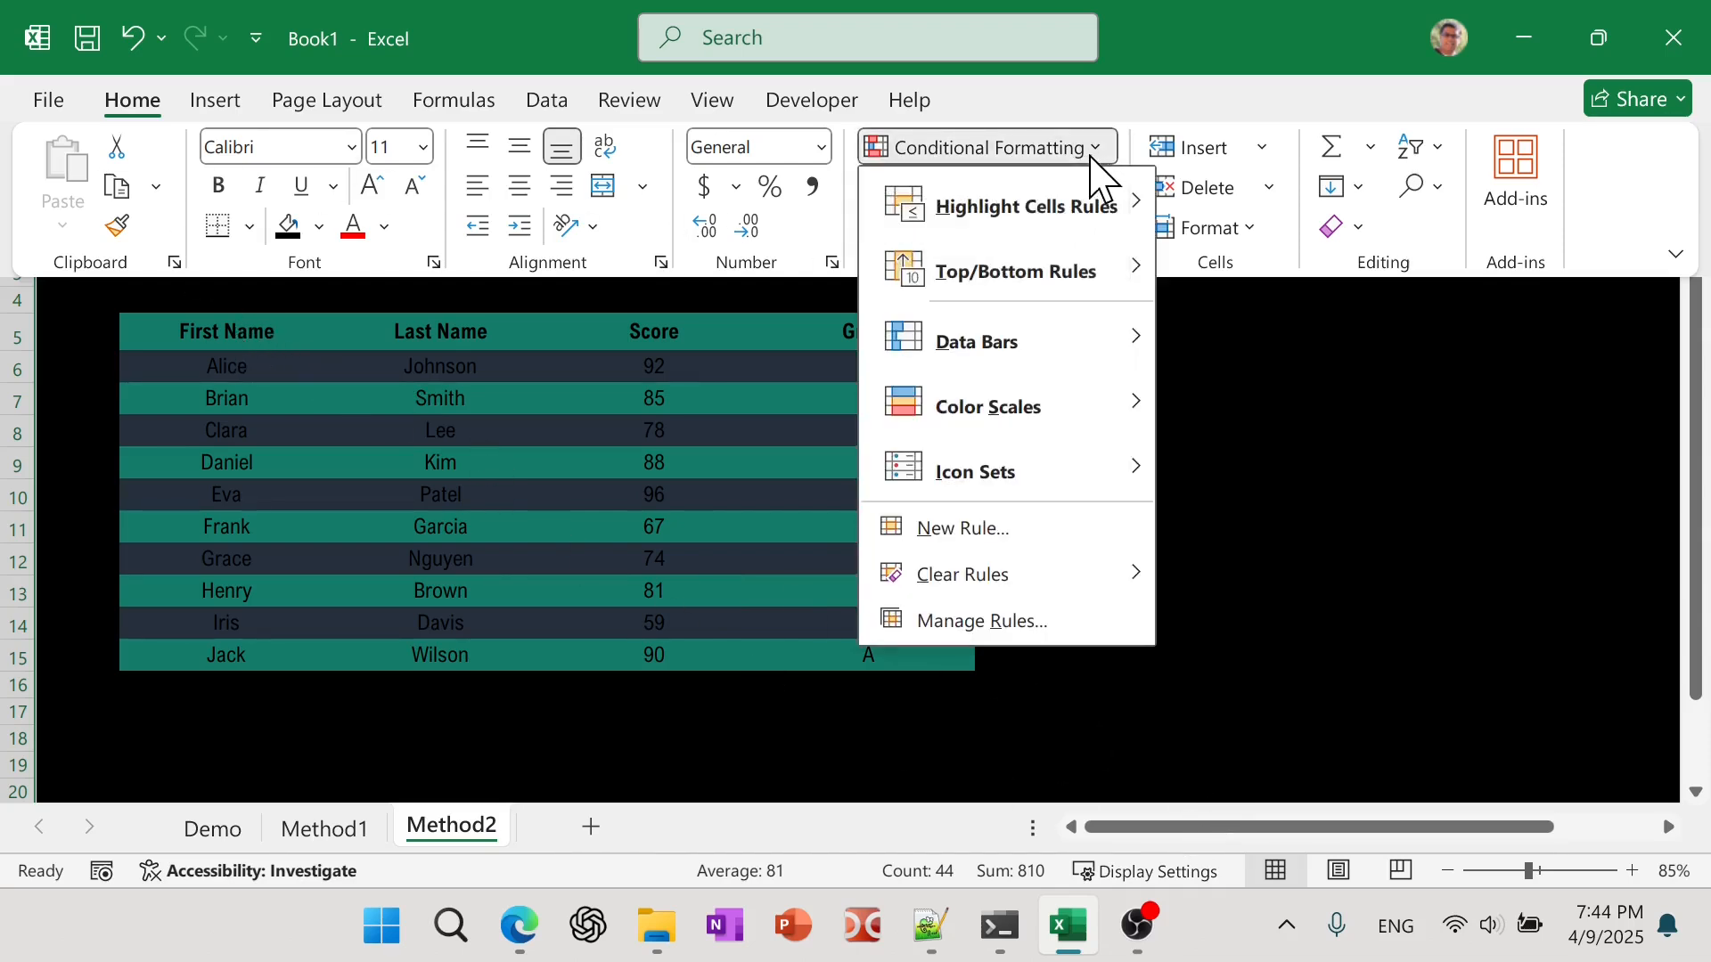
left_click(994, 624)
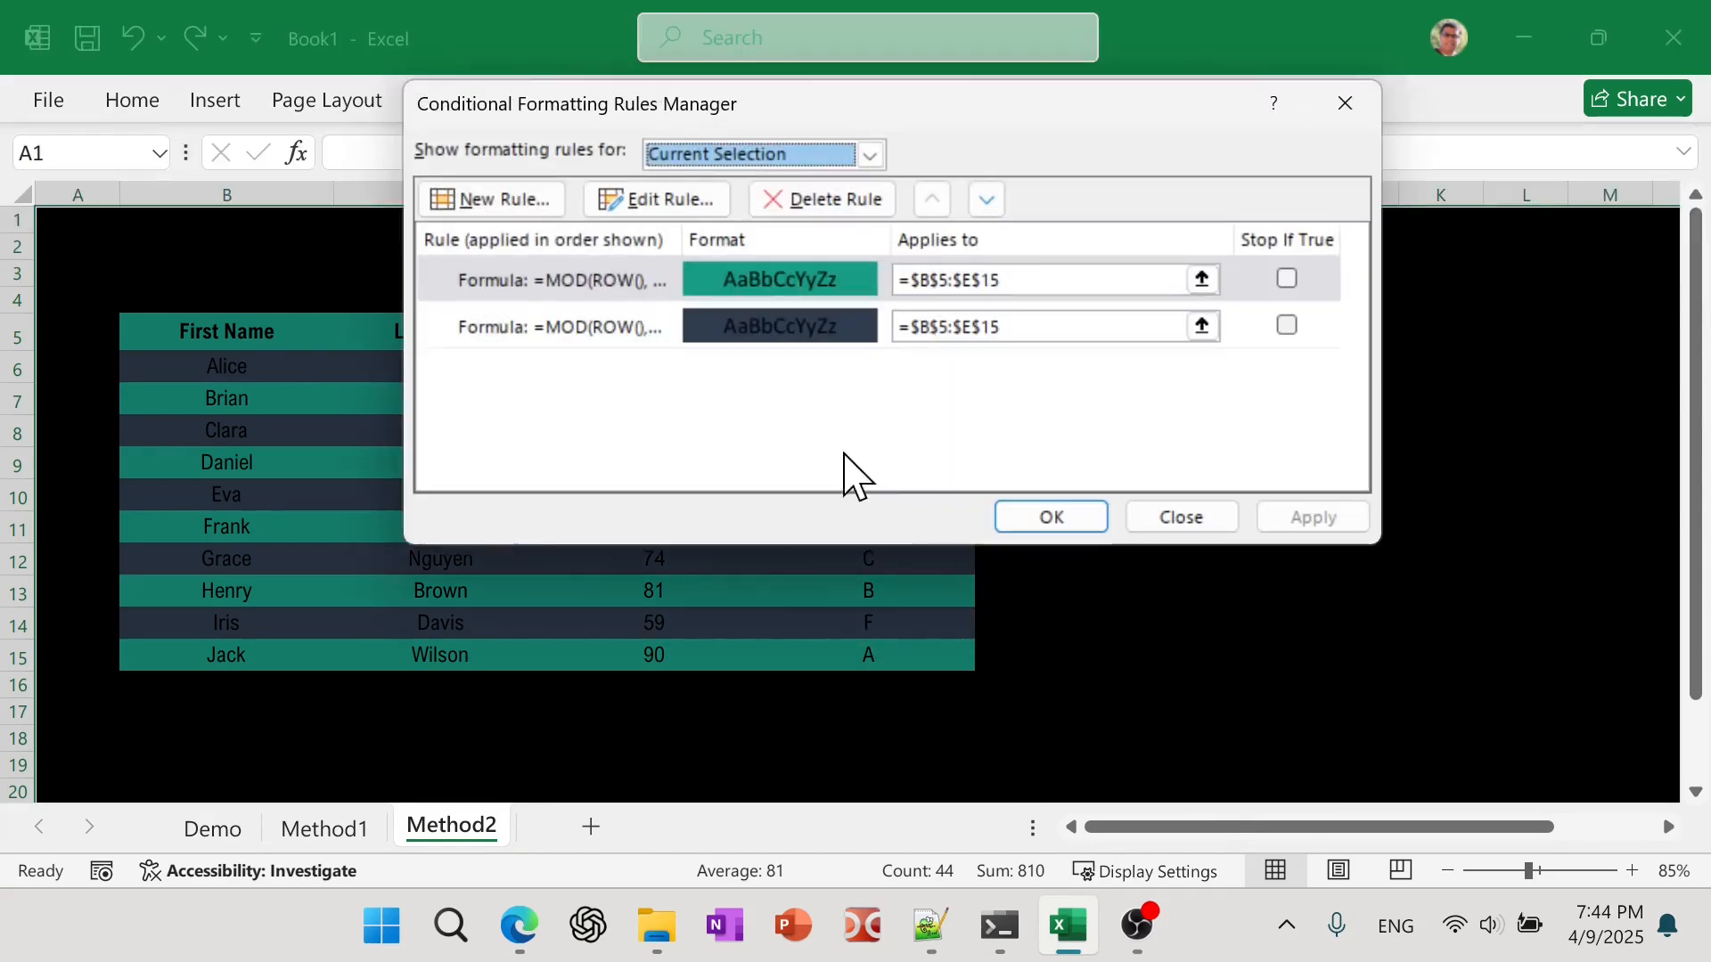
left_click(584, 284)
left_click(693, 207)
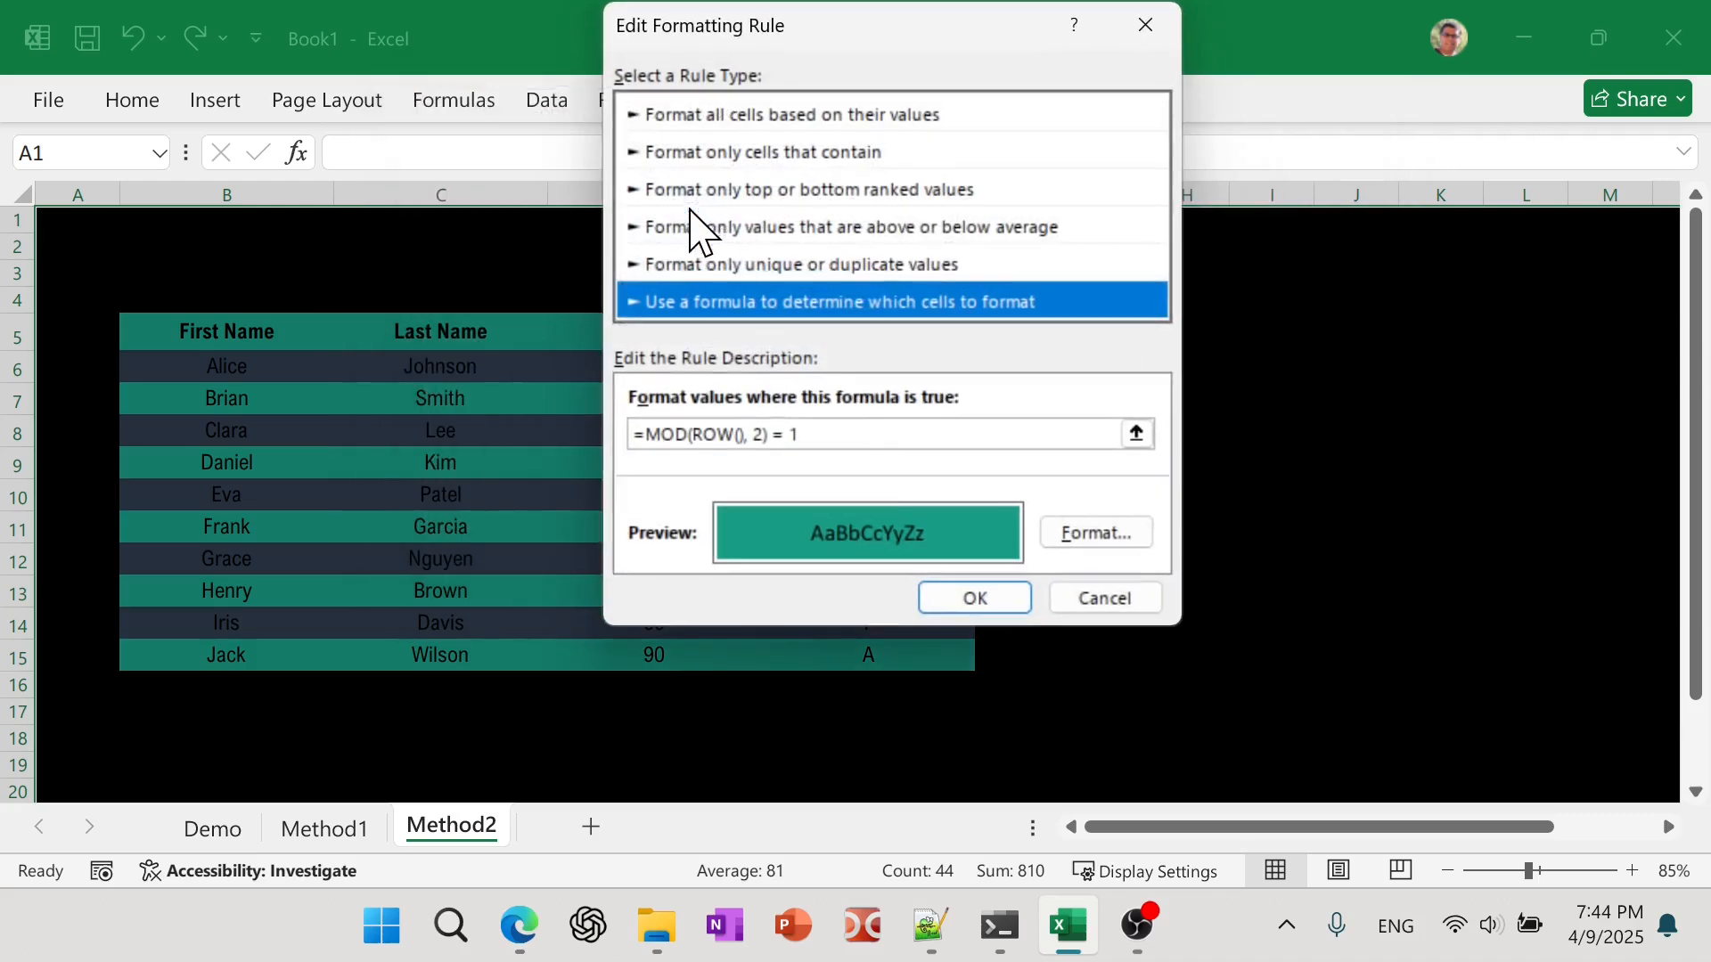
left_click(1069, 534)
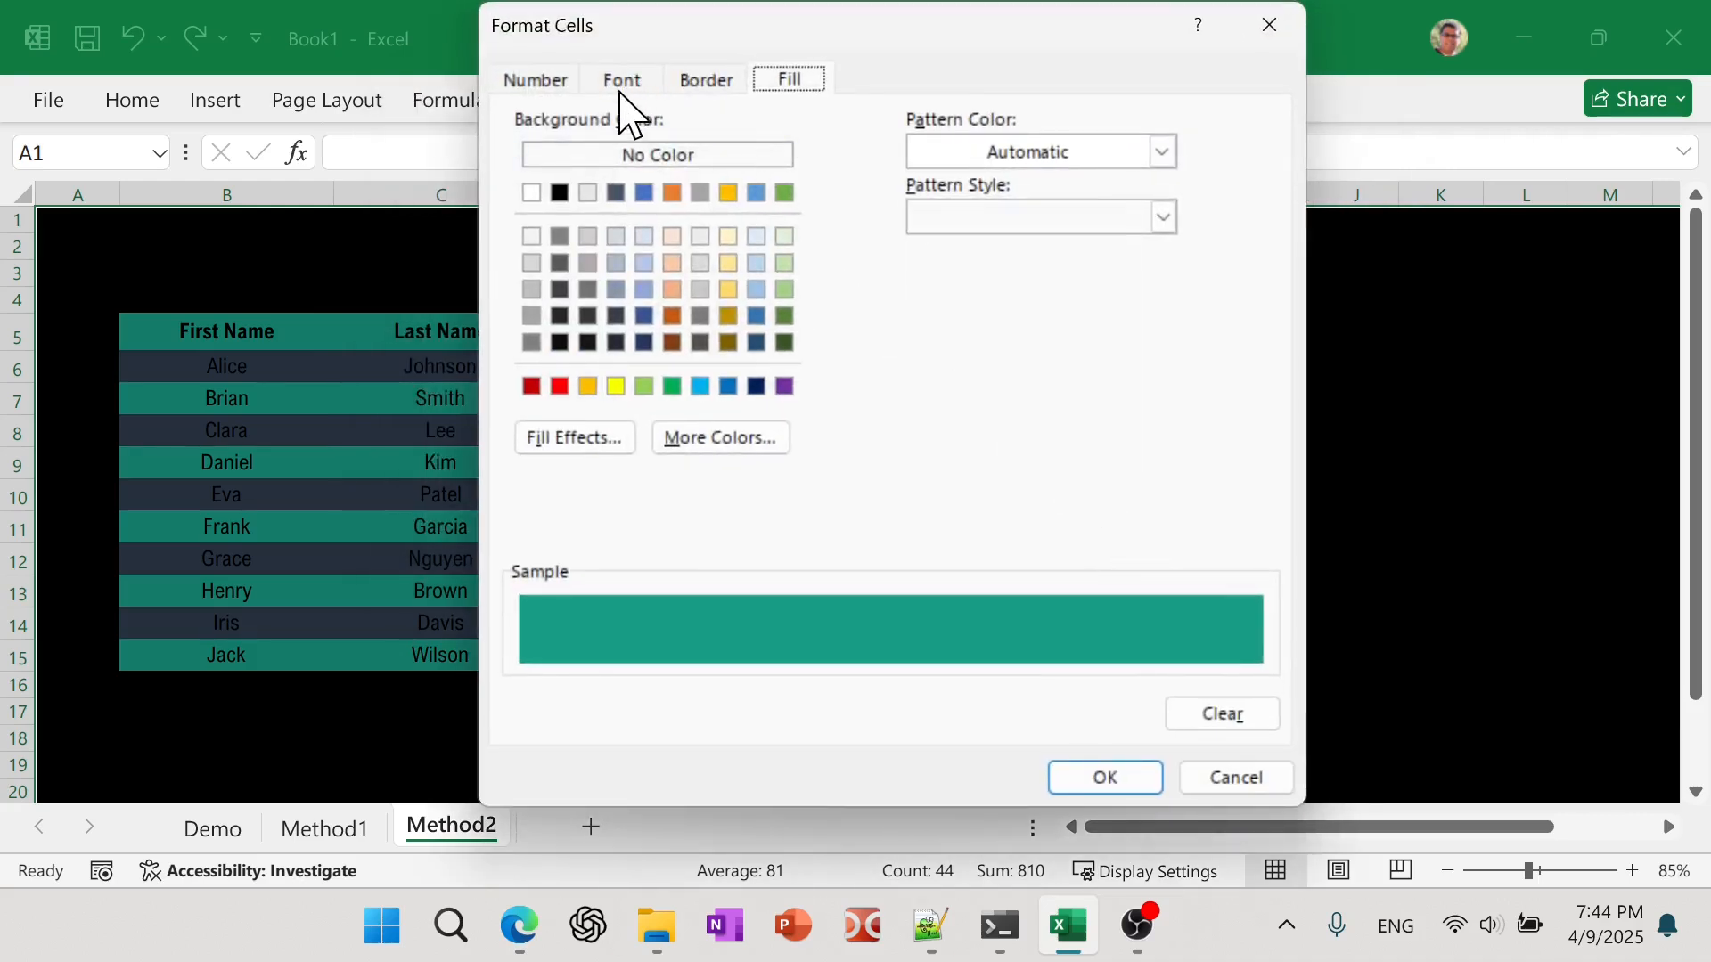
left_click(622, 79)
left_click(1014, 340)
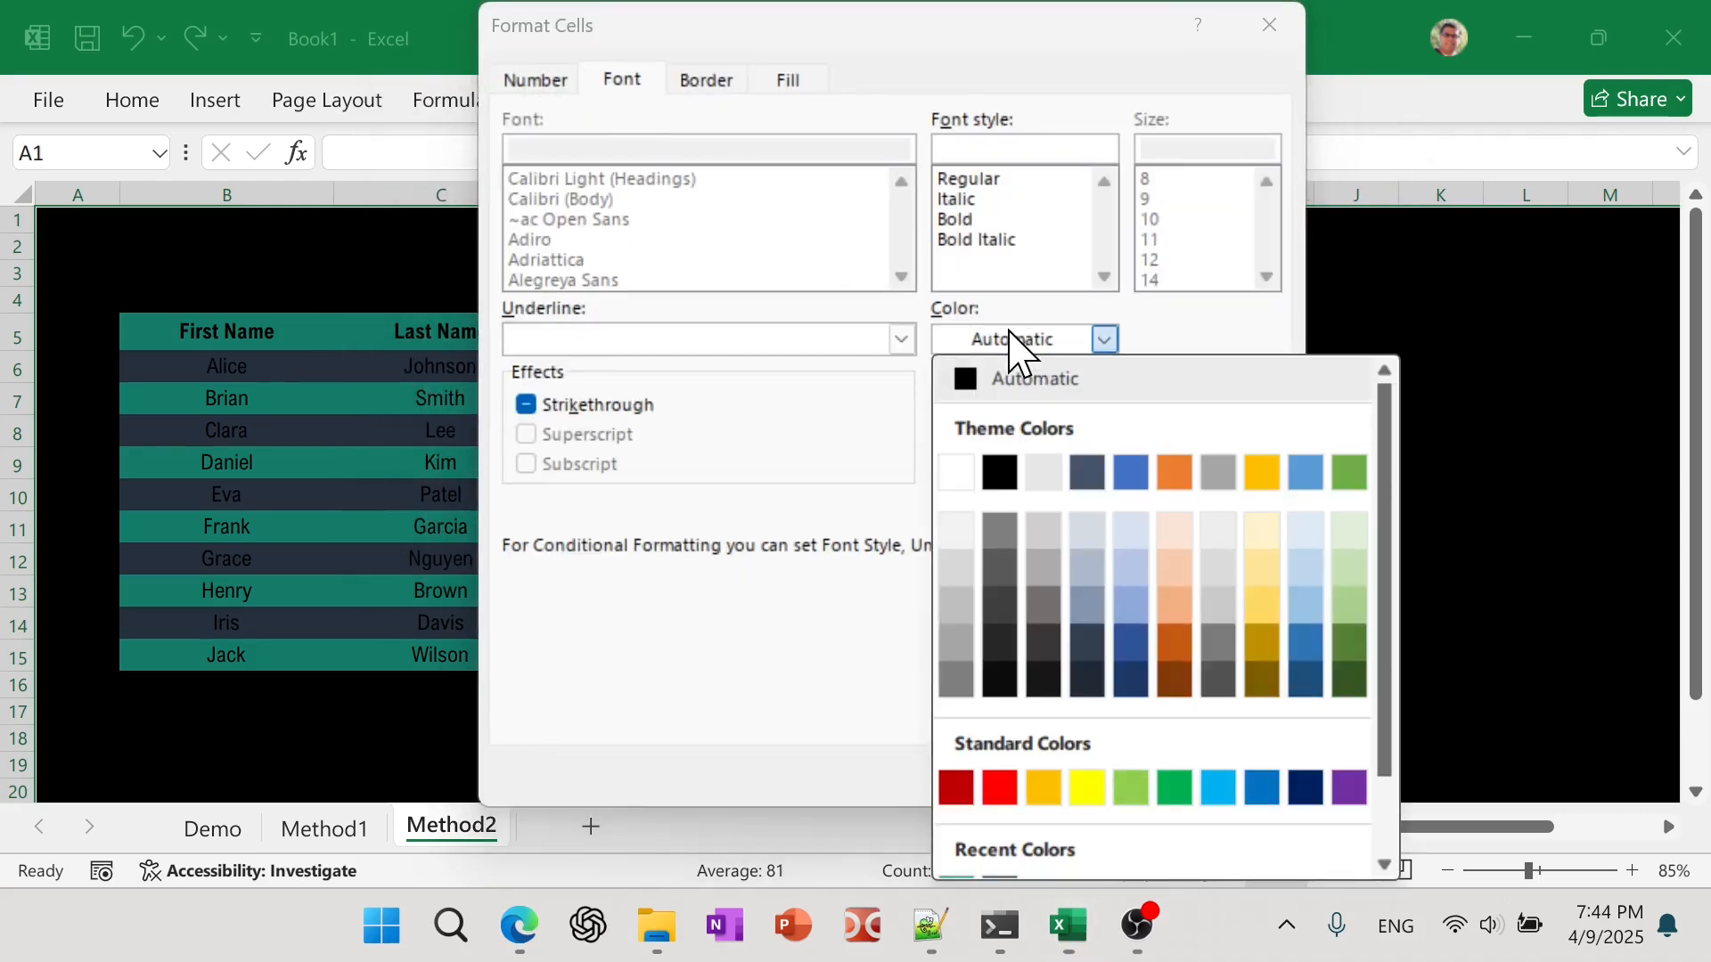
left_click(955, 473)
left_click(1103, 774)
left_click(973, 597)
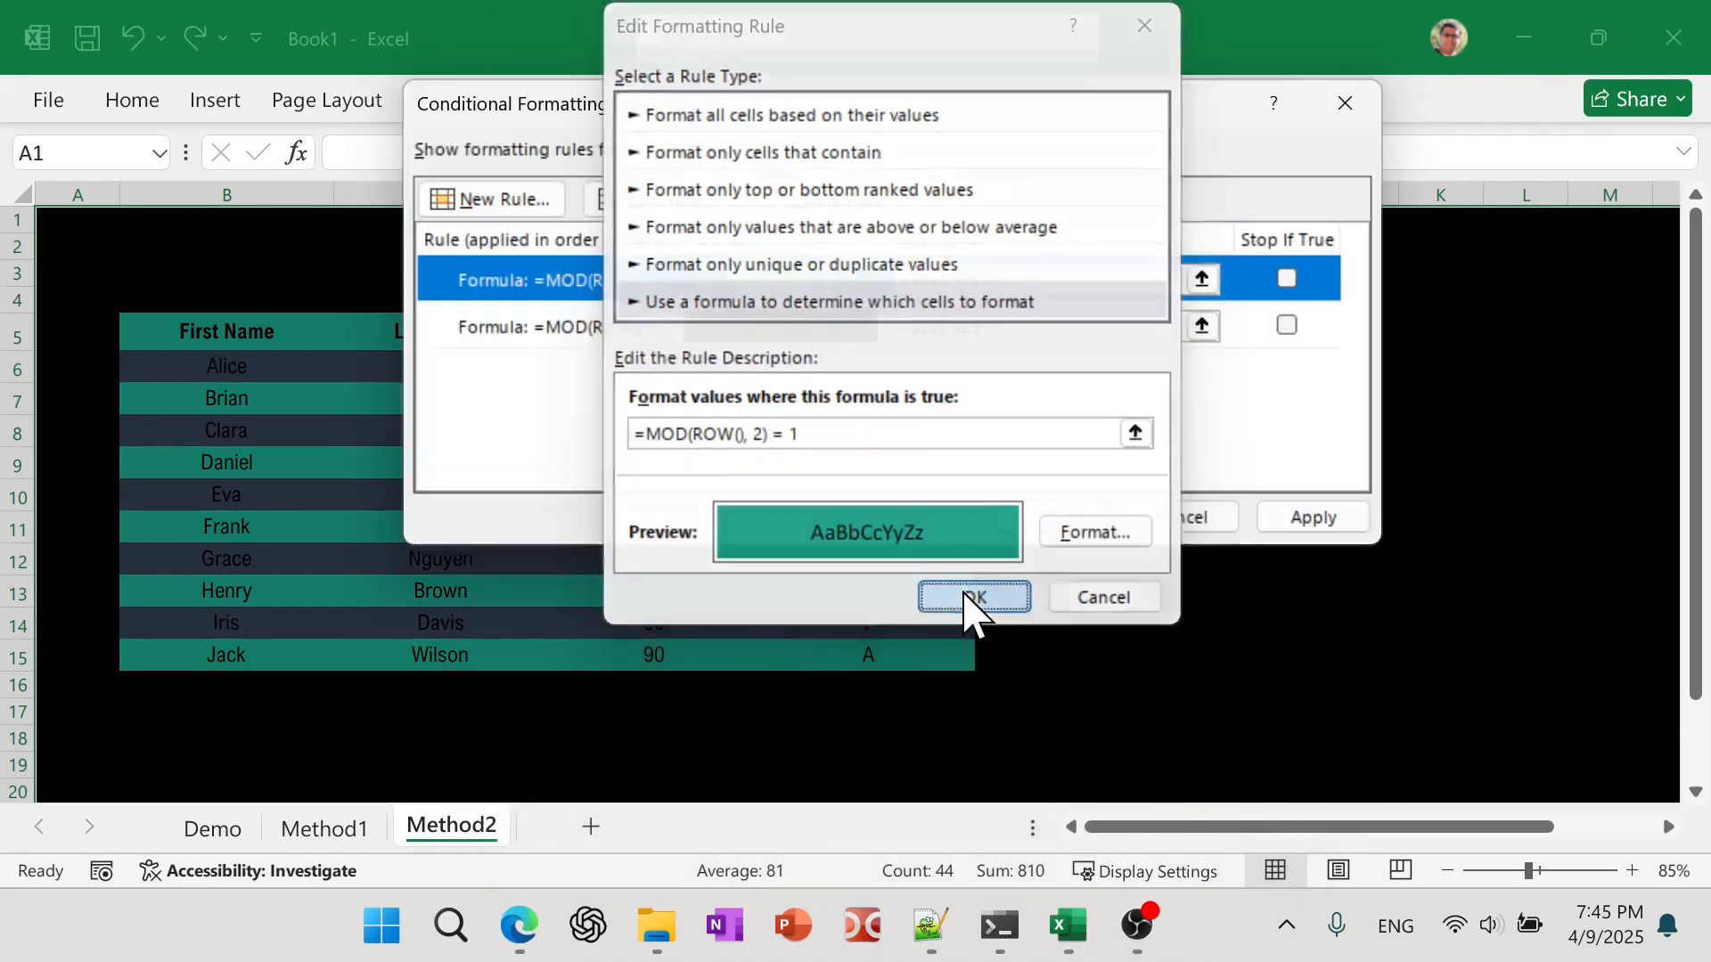
Edit the dark =MOD(ROW(),2)=0 rule to use a white font colour and apply the rule changes.
left_click(695, 328)
left_click(664, 156)
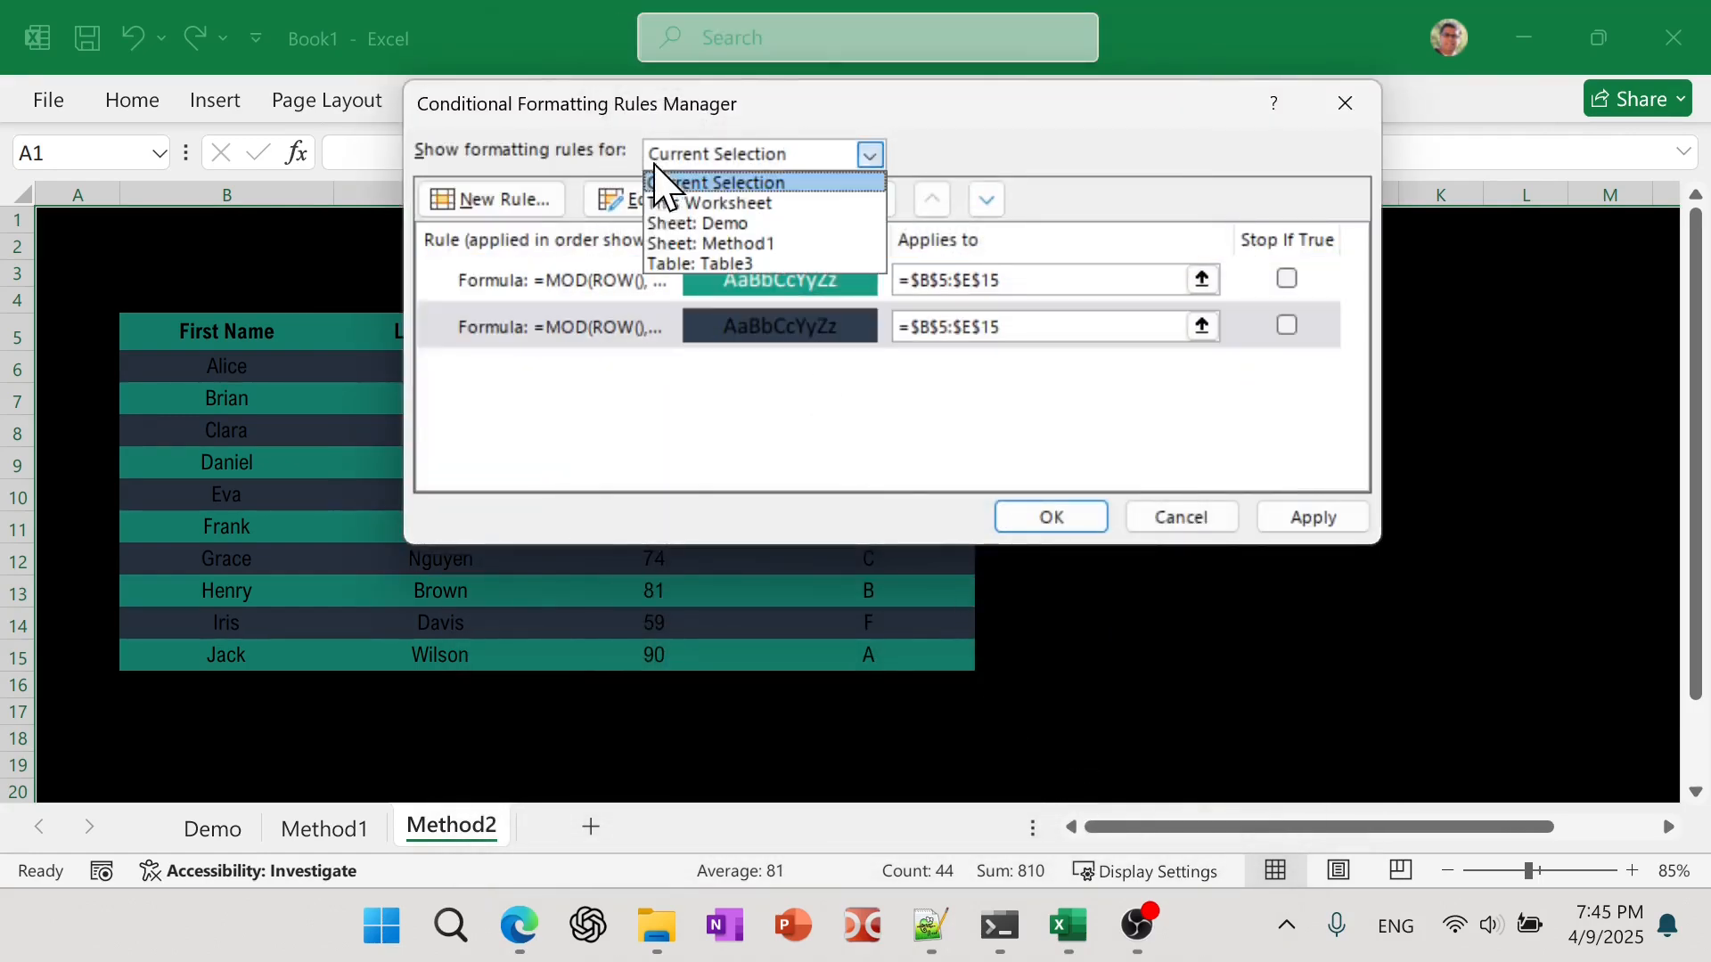
left_click(635, 213)
left_click(636, 203)
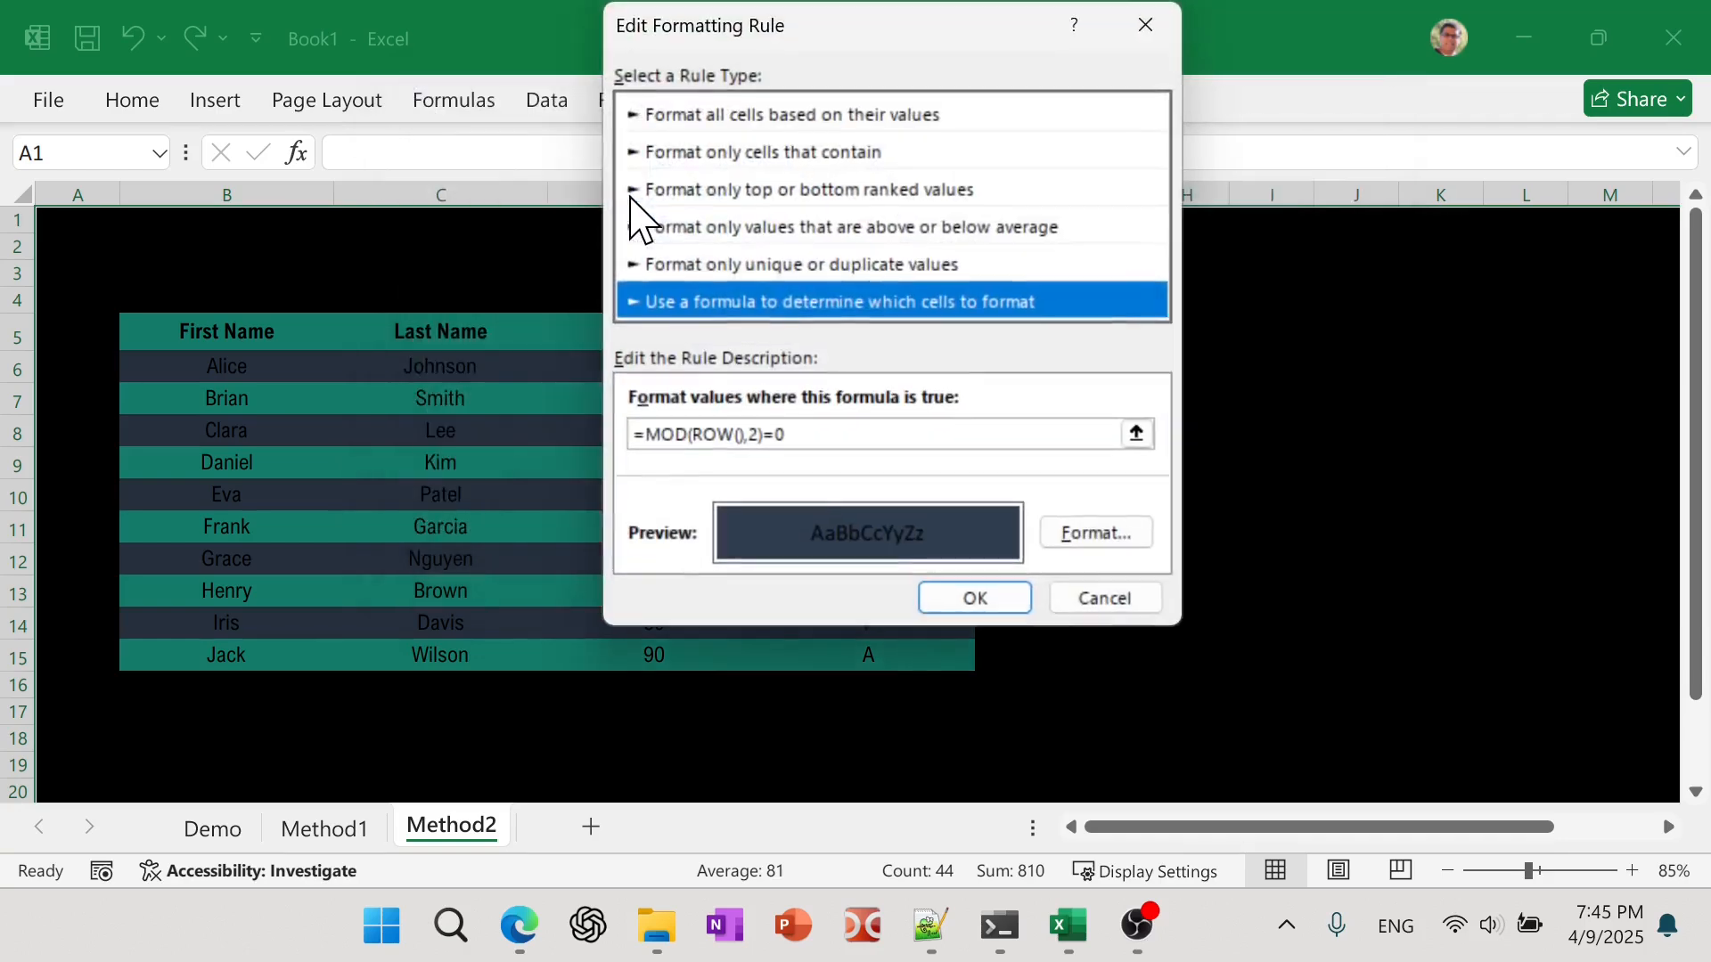
left_click(1096, 532)
left_click(1105, 339)
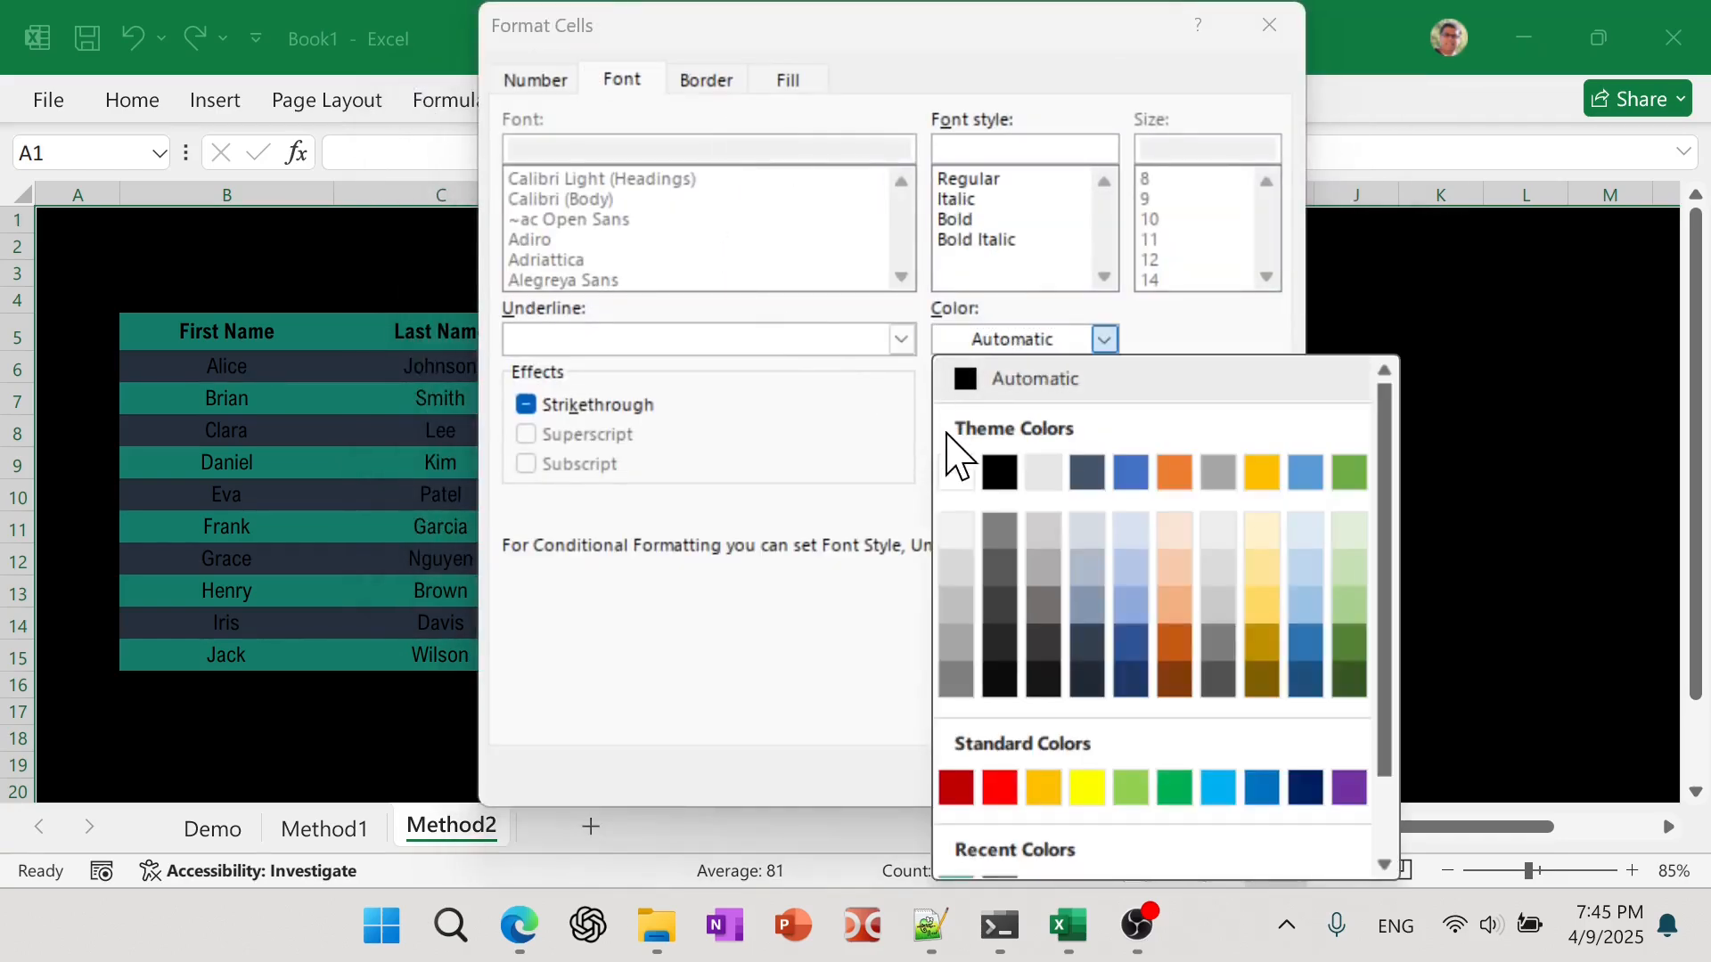
left_click(955, 472)
left_click(1111, 782)
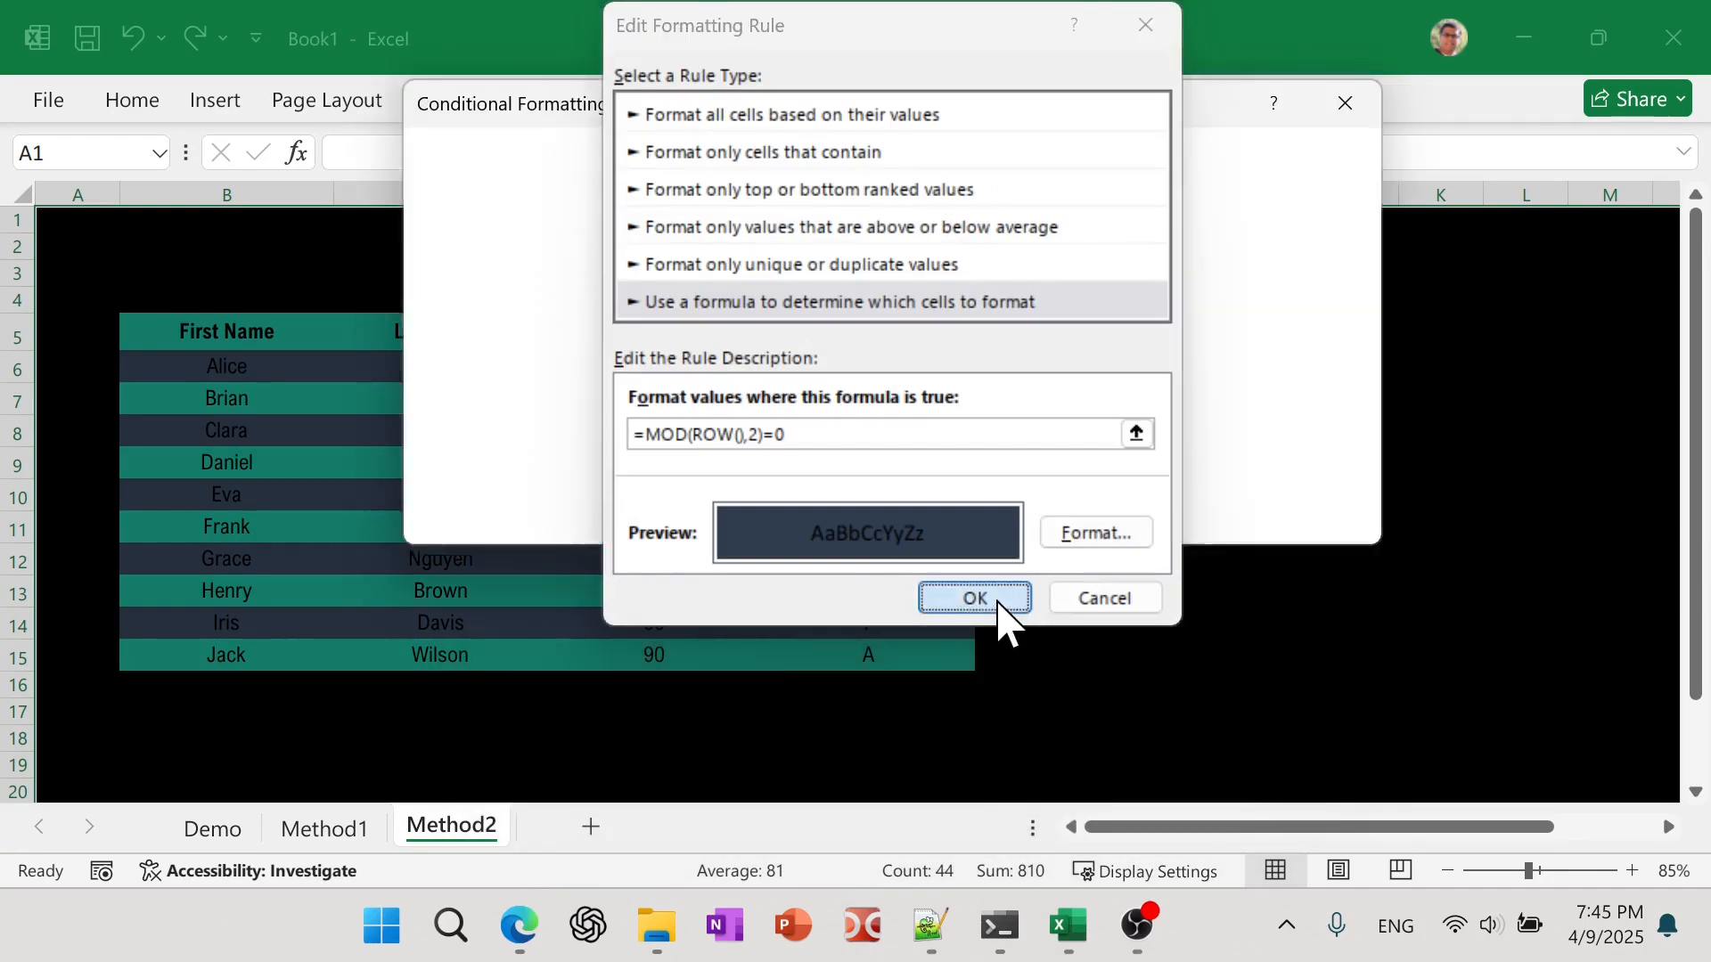
left_click(997, 604)
left_click(1051, 518)
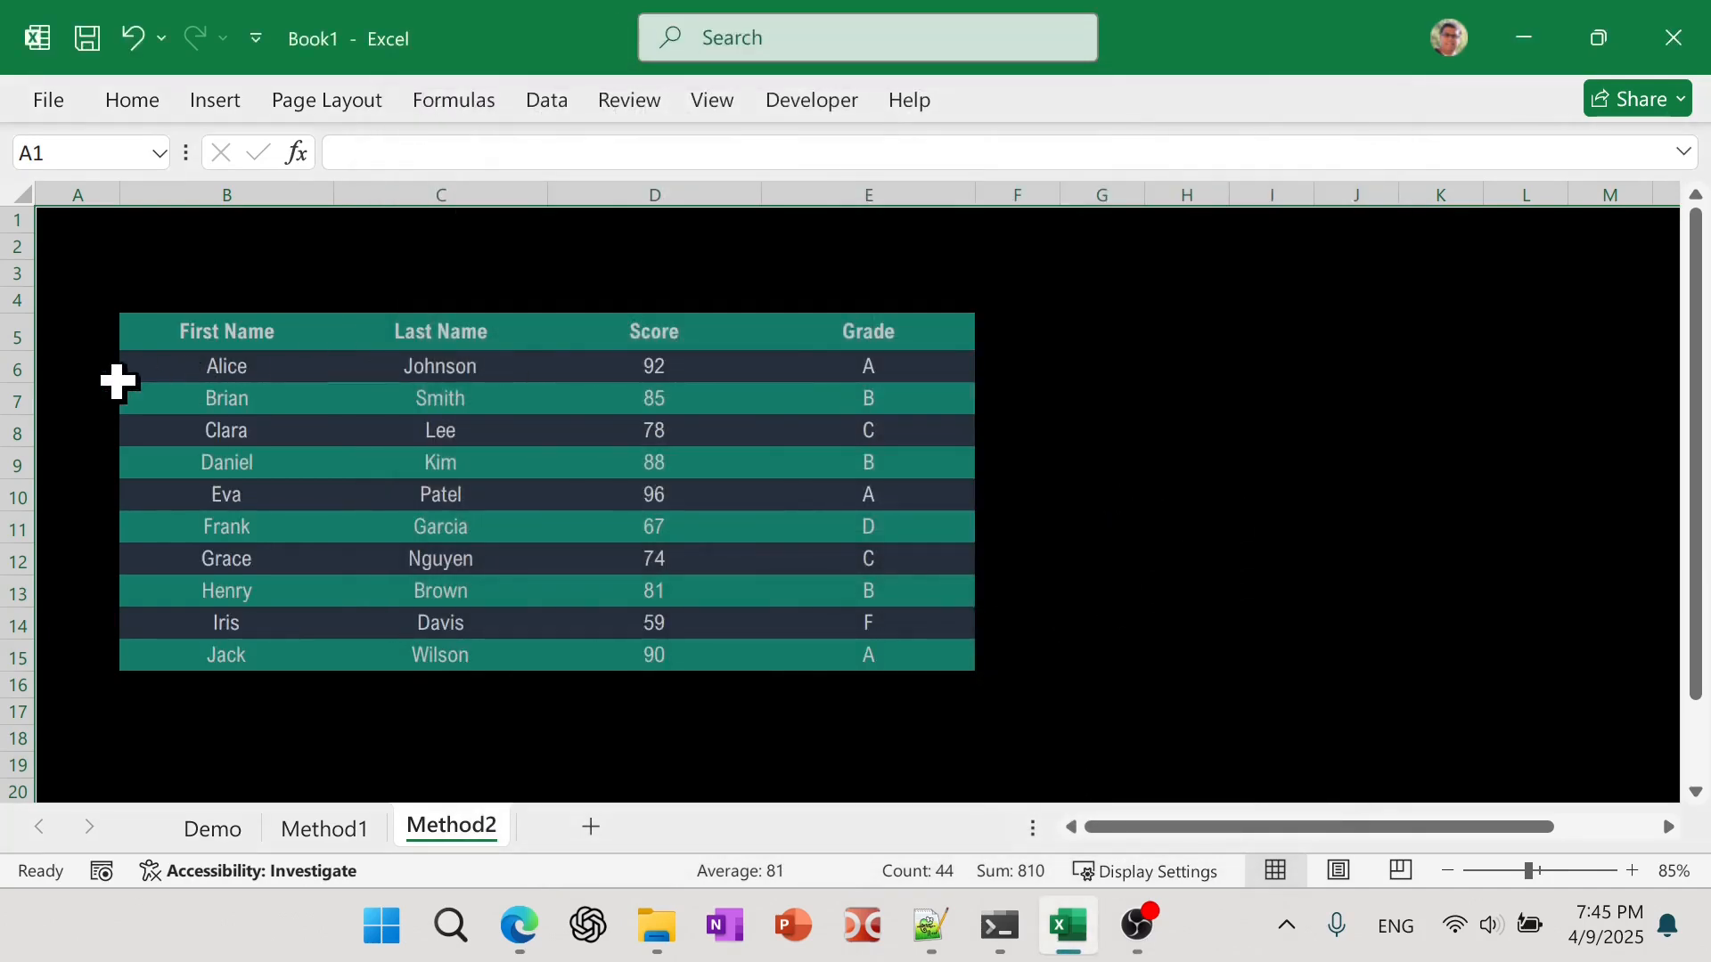
Zoom the worksheet to 100% and place a copy of the Method2 sheet directly after it.
scroll(1153, 534, "up", 1, "ctrl")
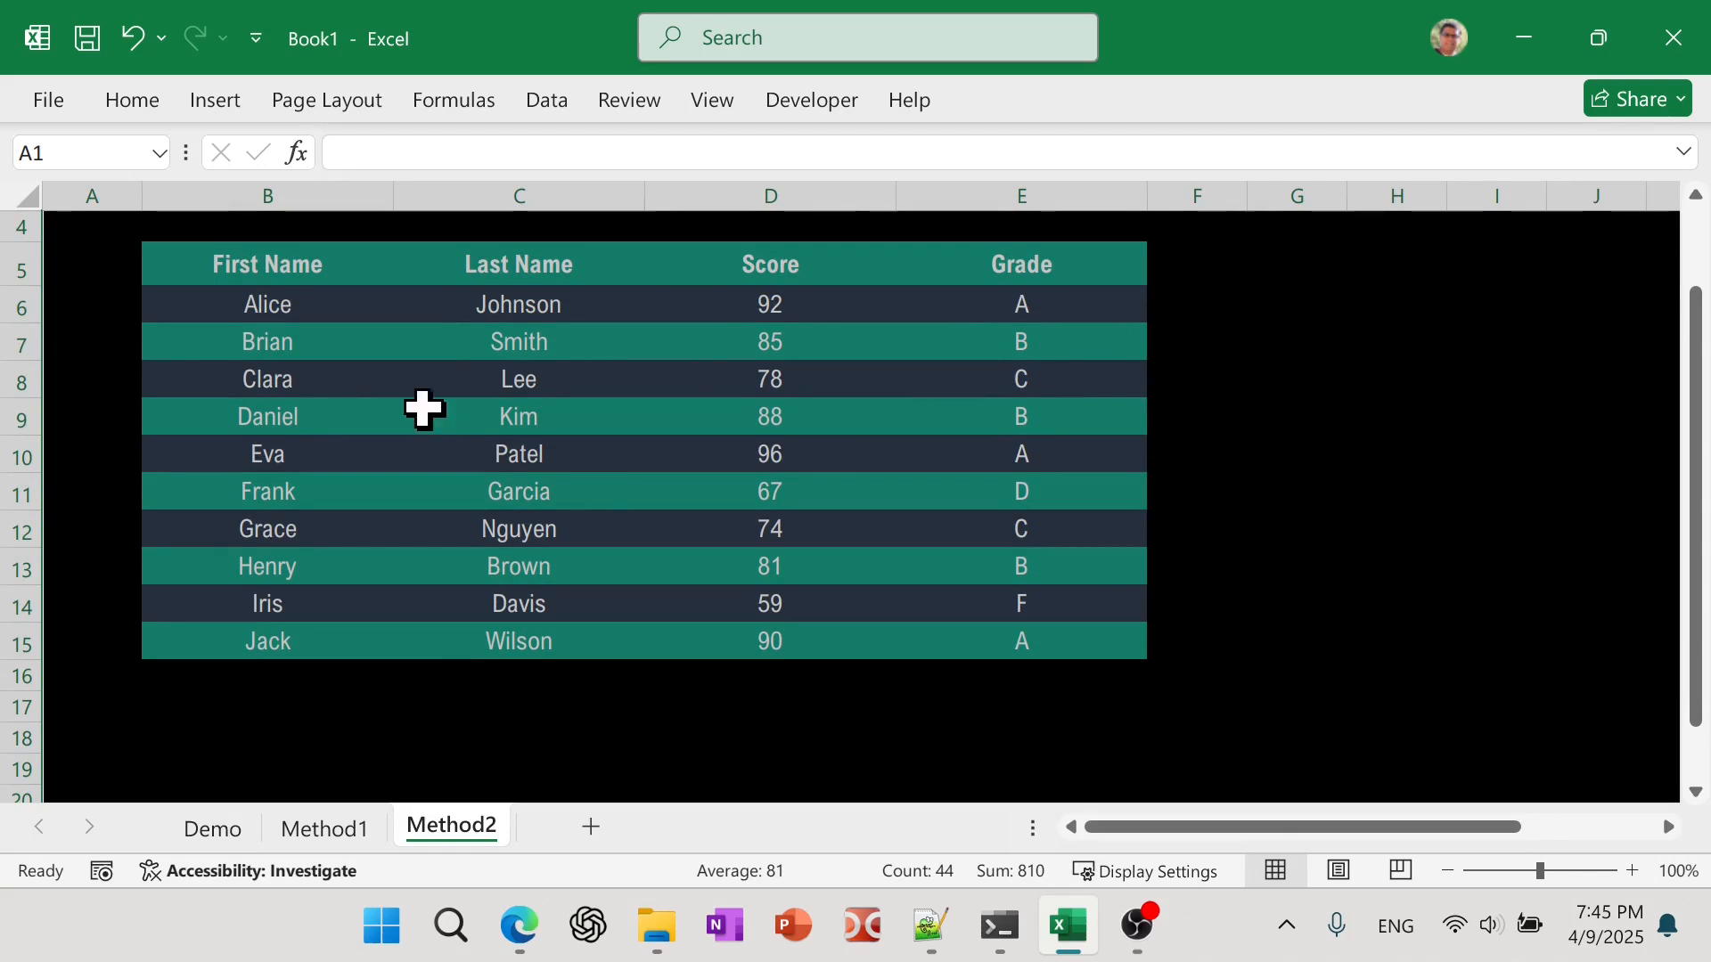
scroll(1344, 735, "up", 1)
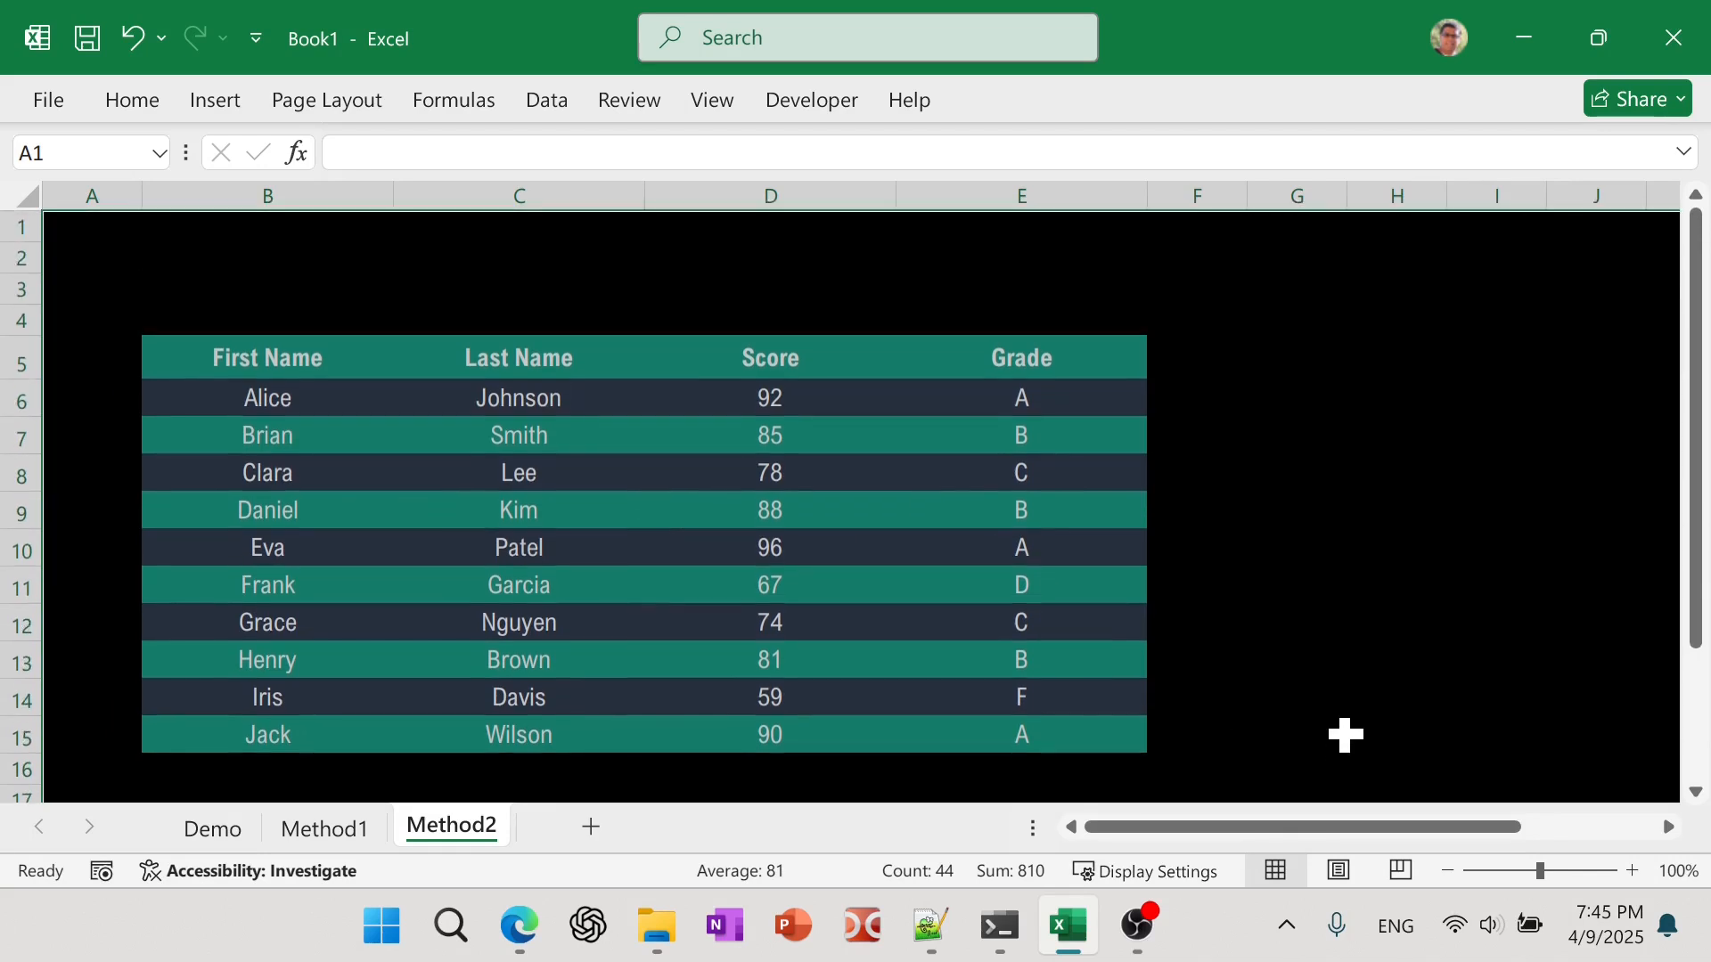
scroll(1345, 735, "down", 1)
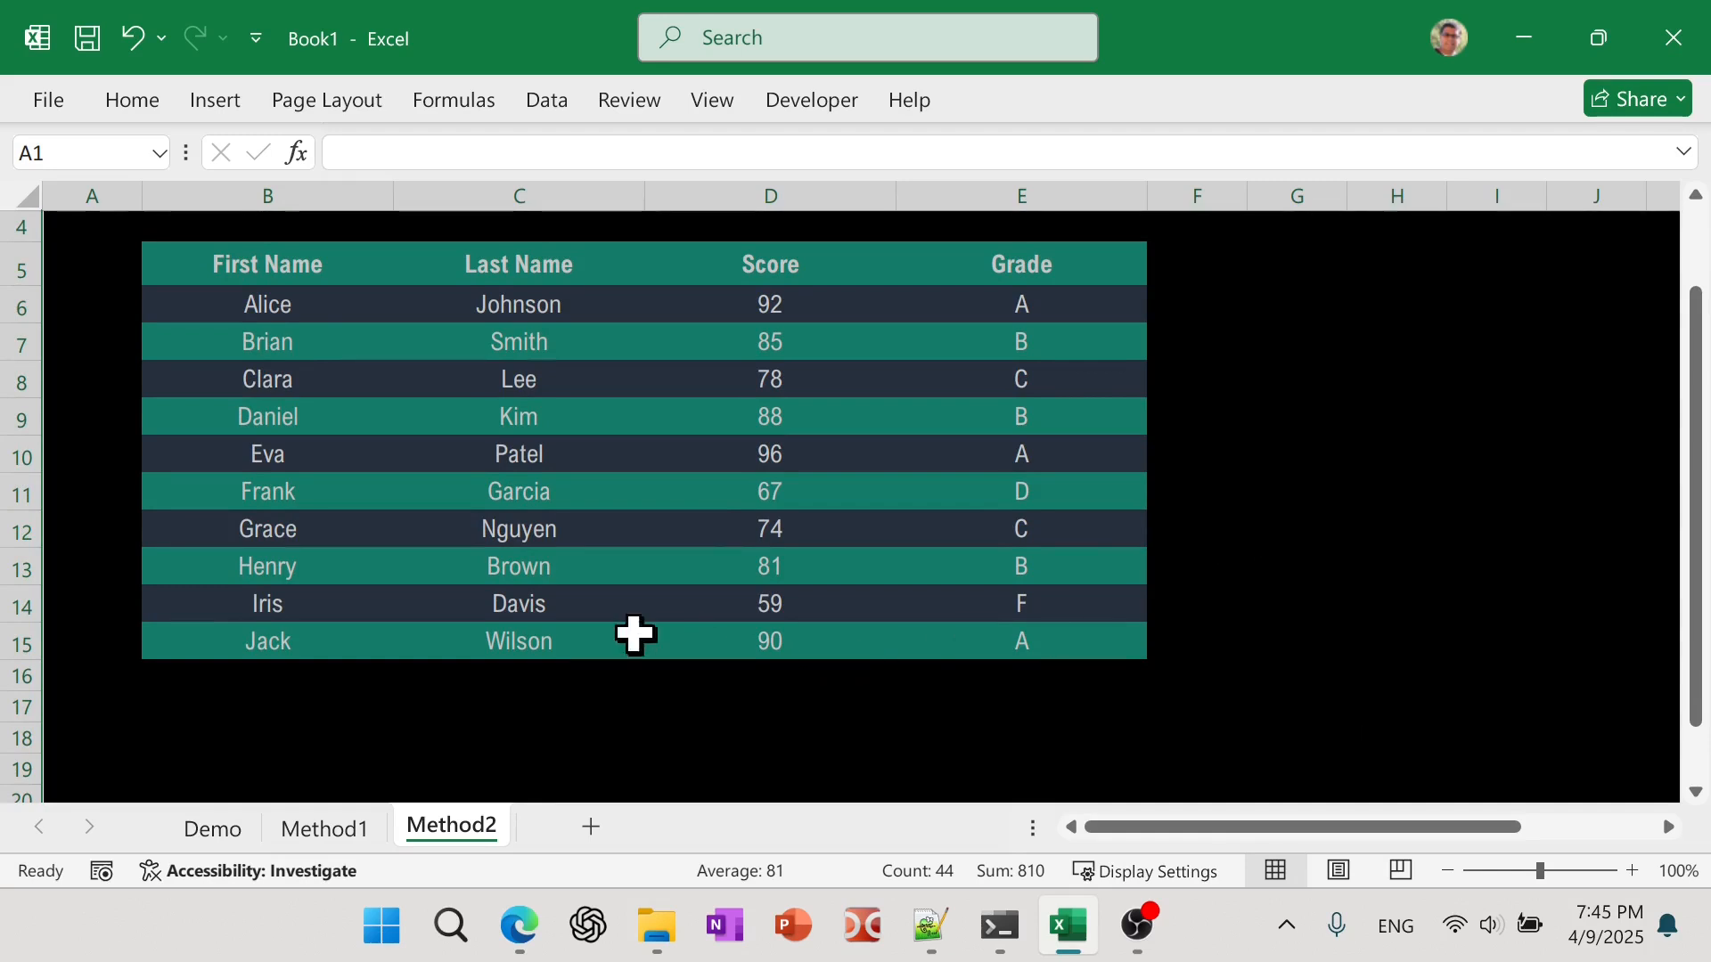
right_click(472, 841)
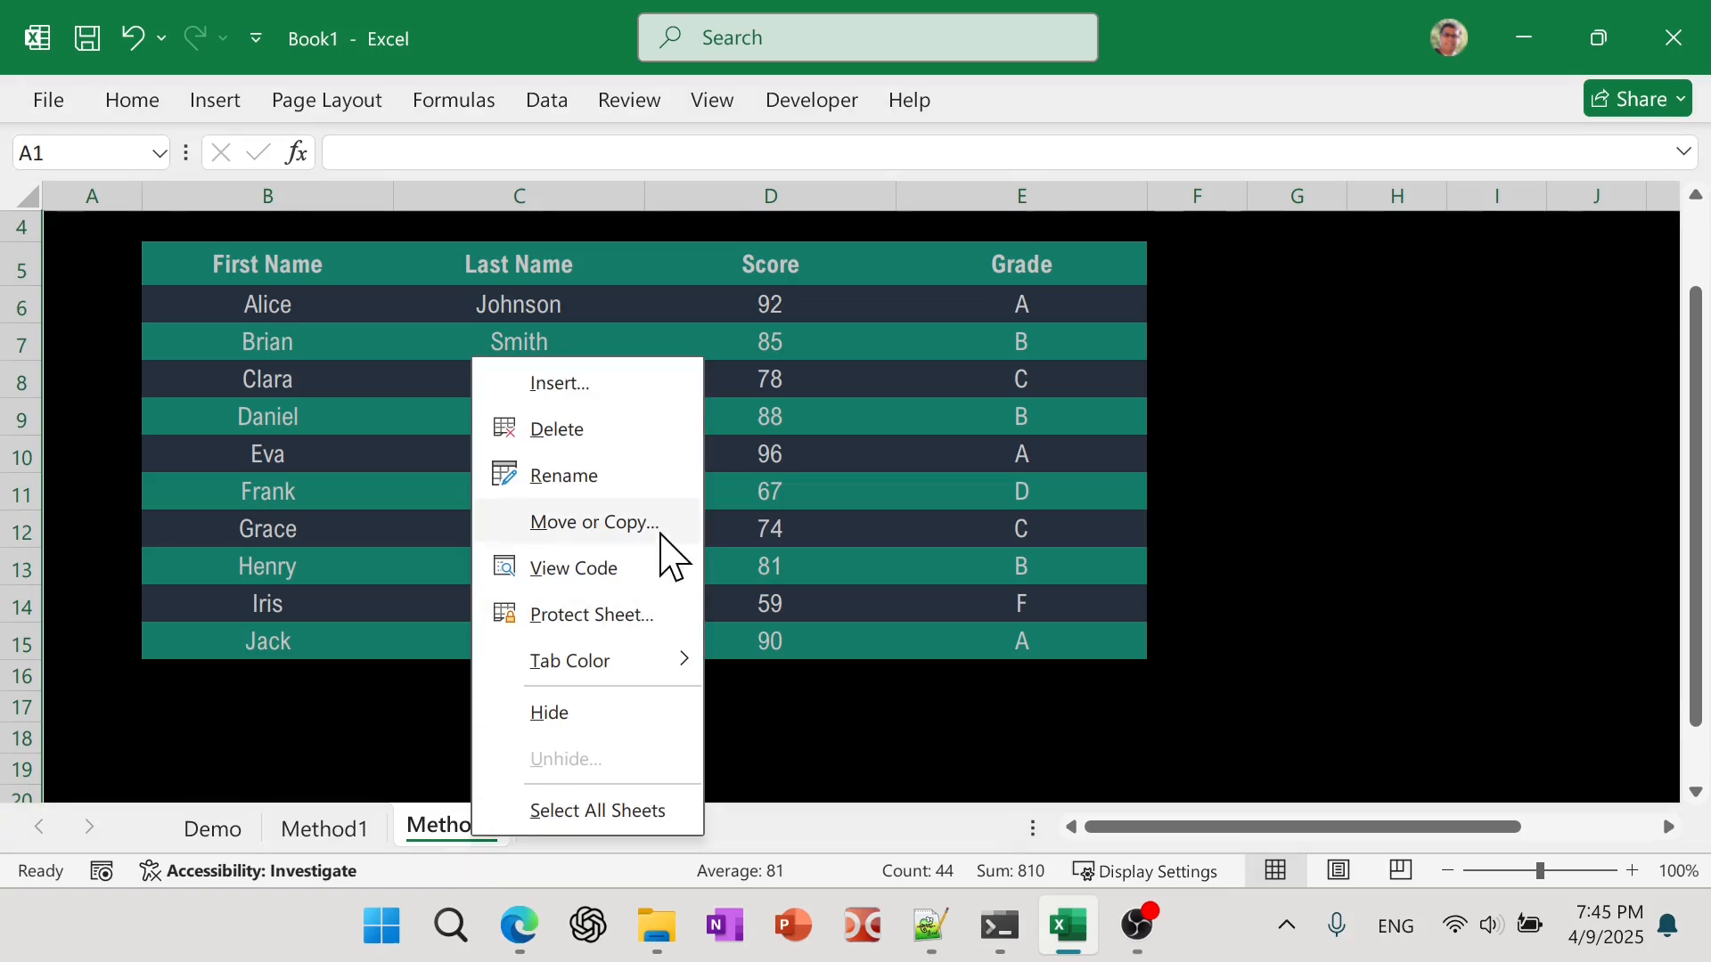
left_click(430, 840)
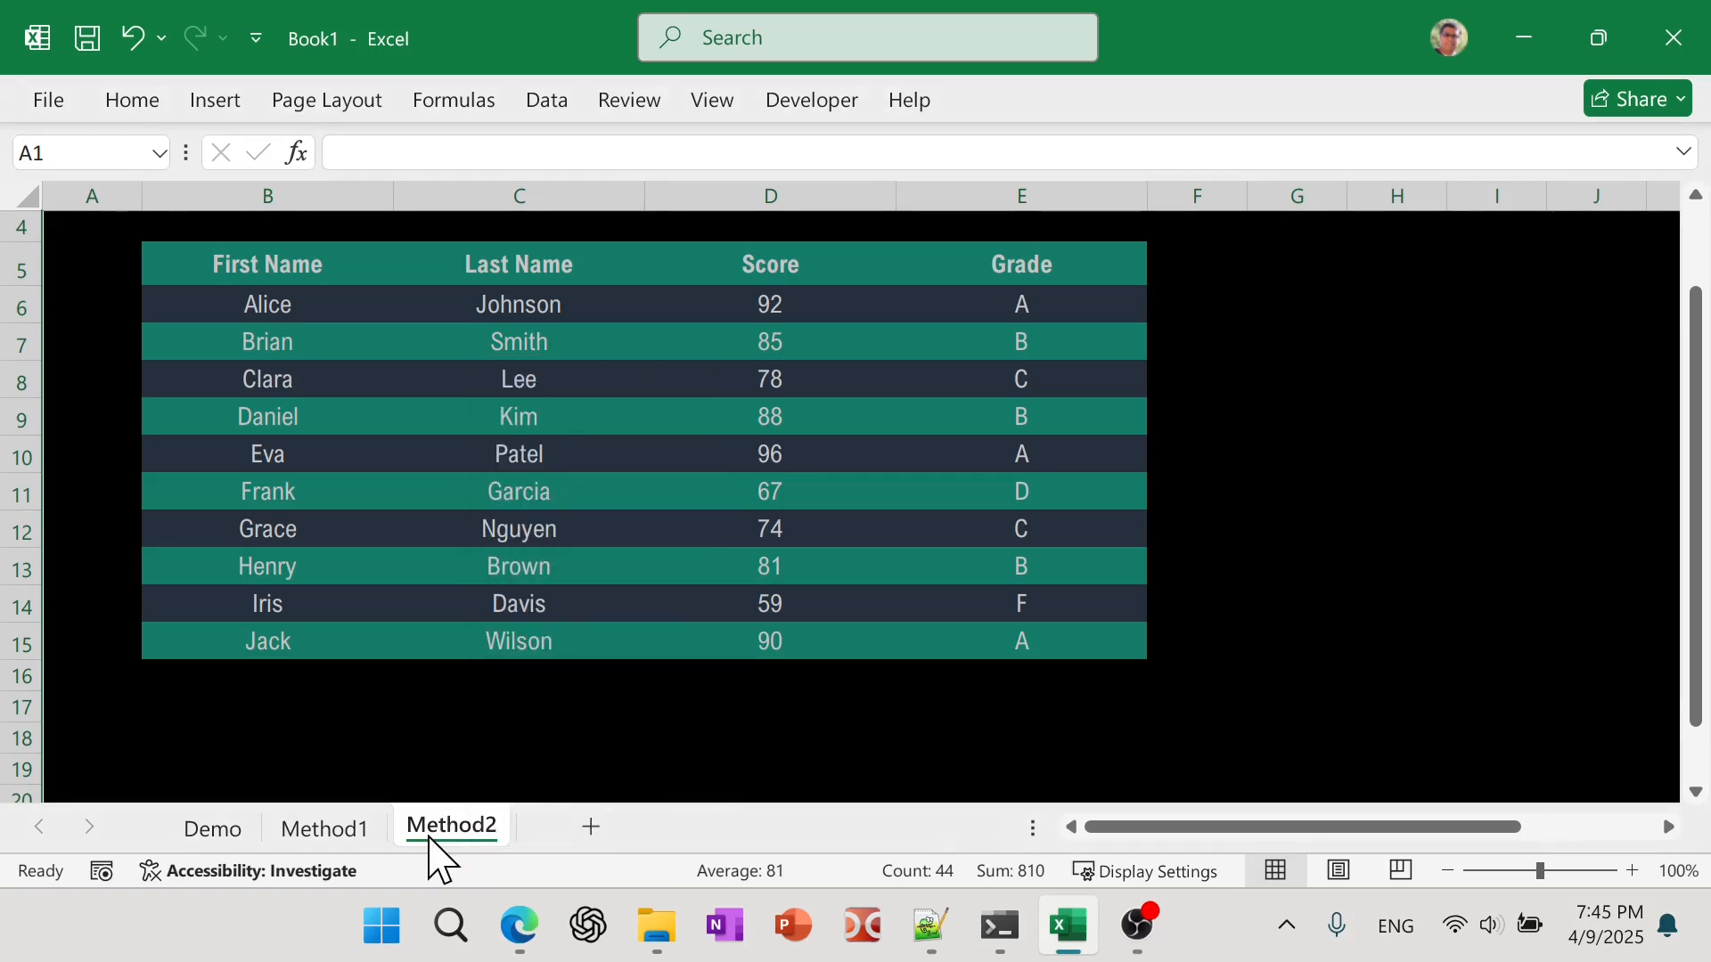
left_click_drag(429, 838, 575, 841)
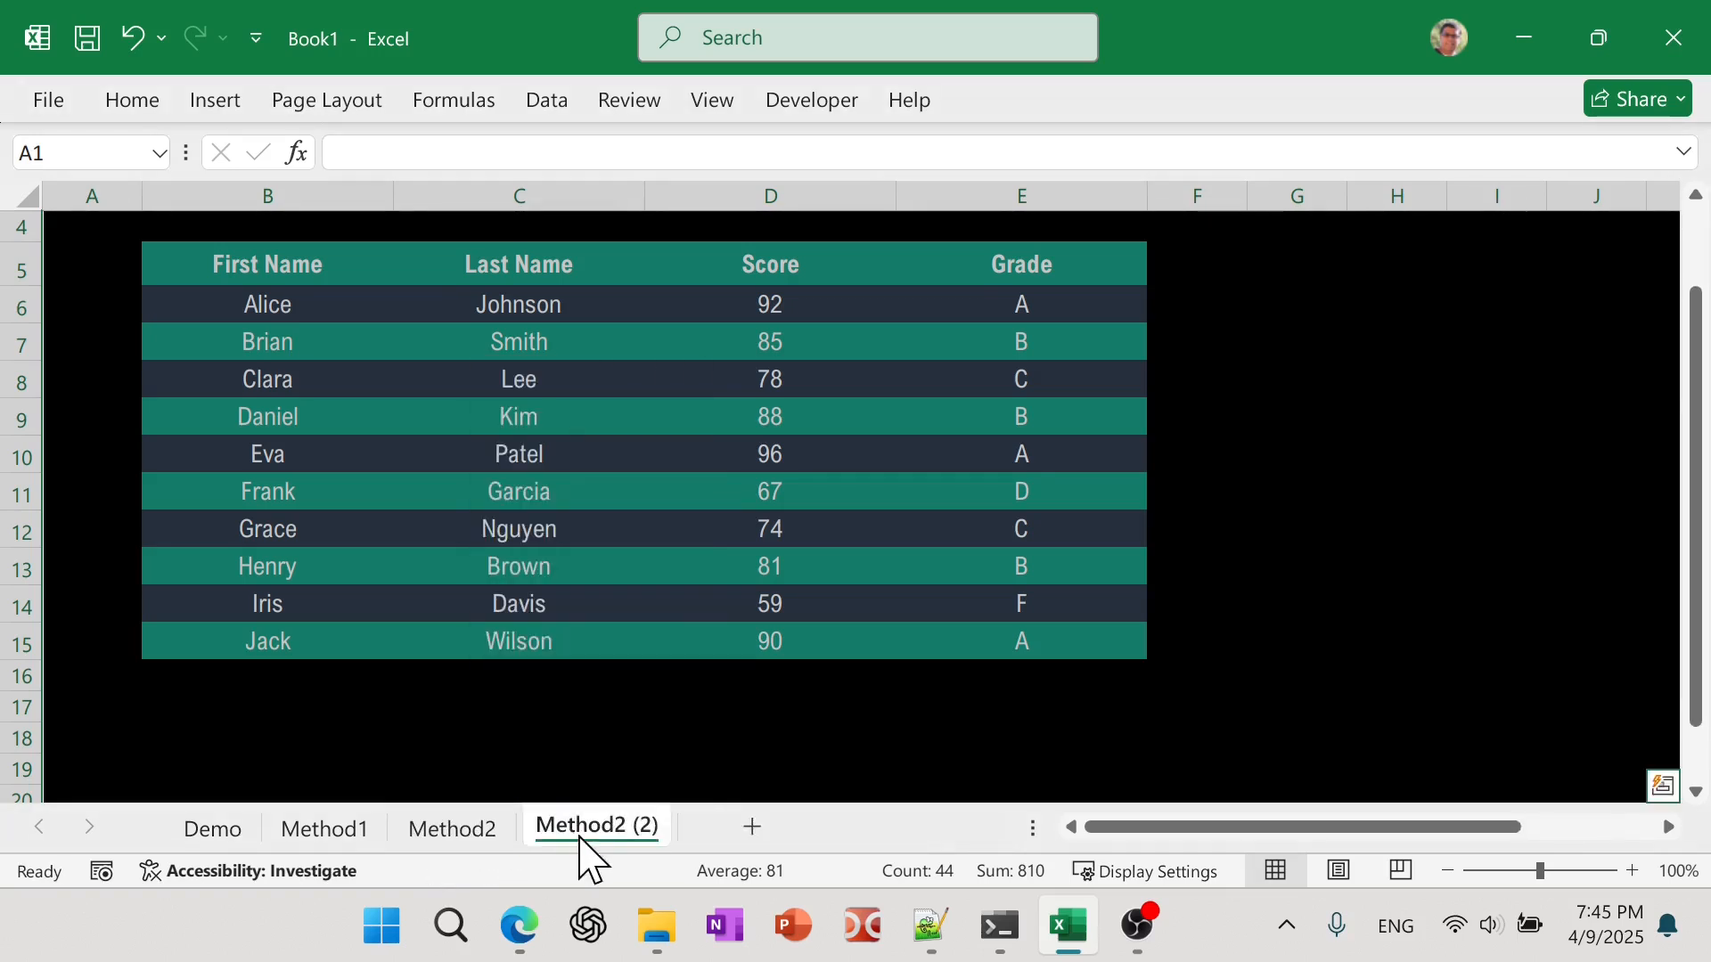
Rename the copied Method2 (2) sheet as Column.
double_click(612, 826)
type("Column")
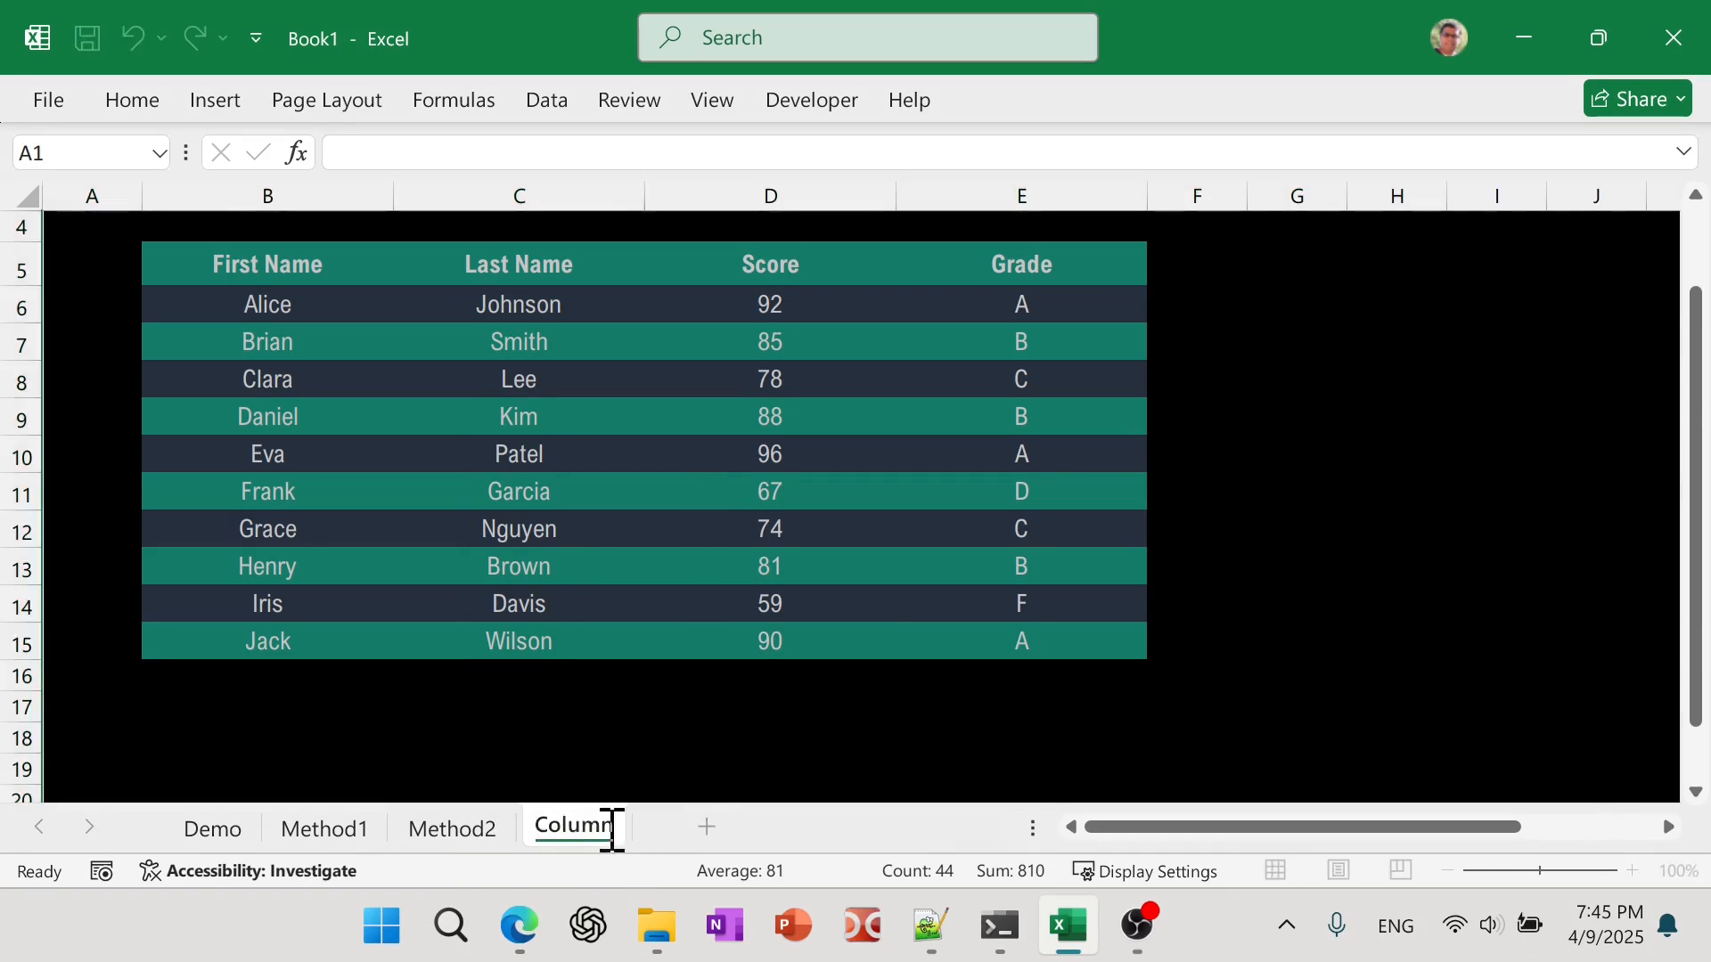
key("Return")
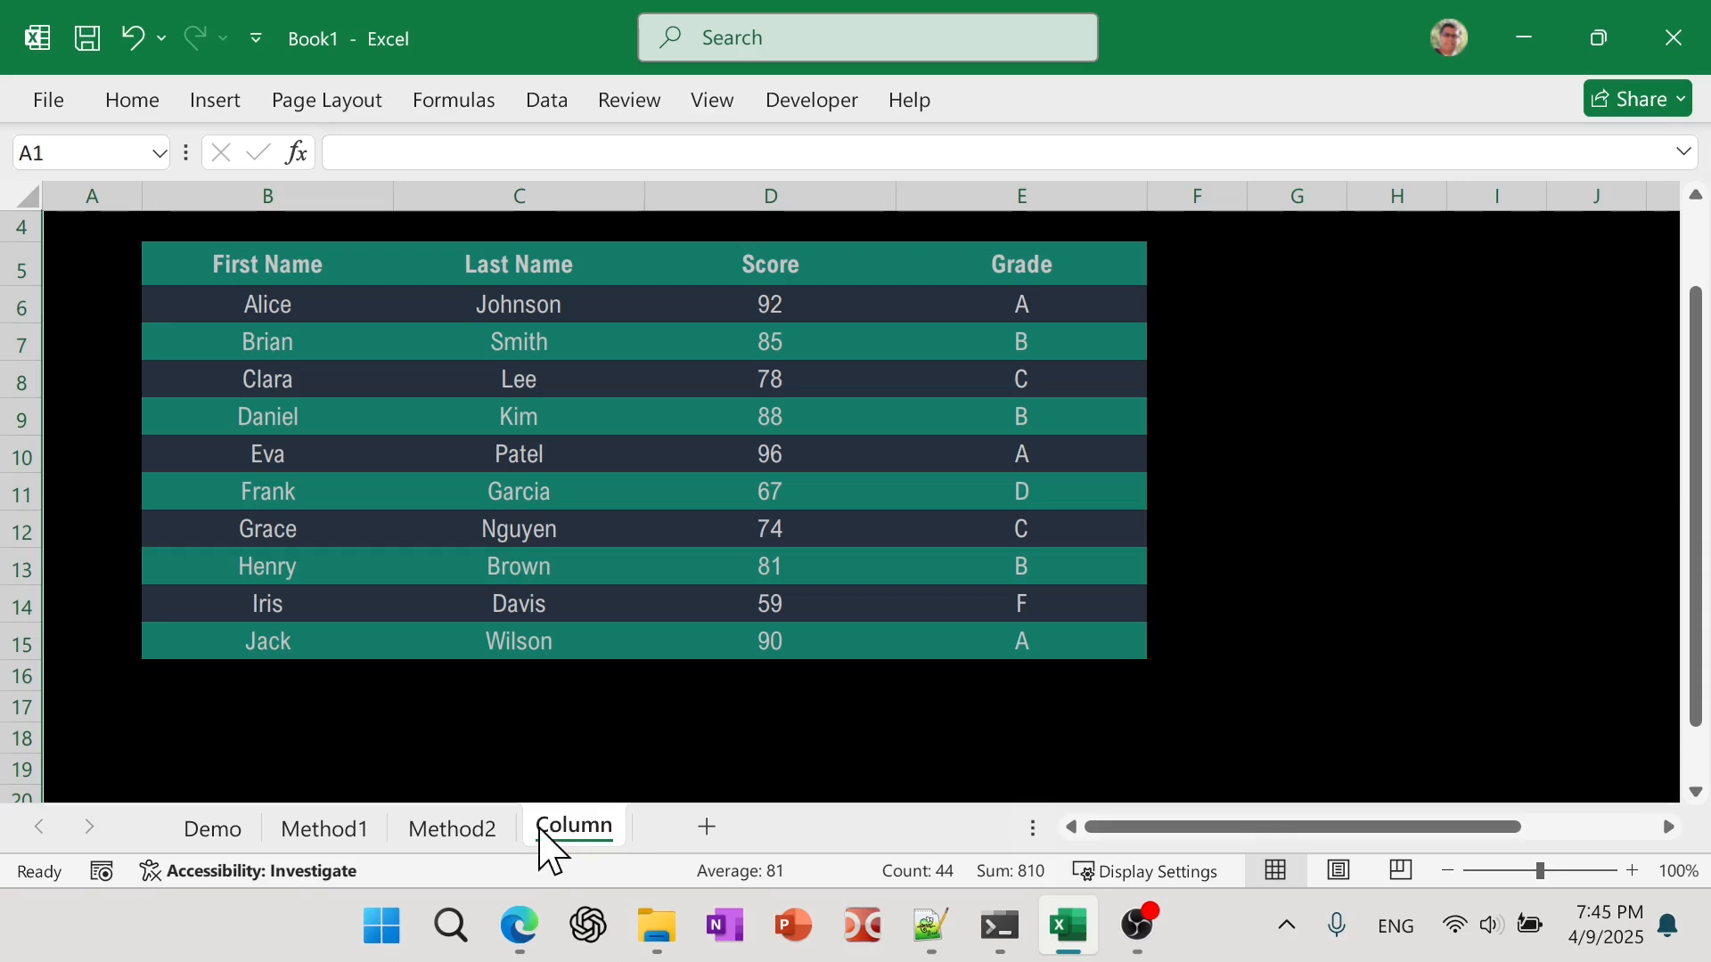
Rename the Method2 sheet as Row and return to the Column sheet.
double_click(453, 833)
type("Row")
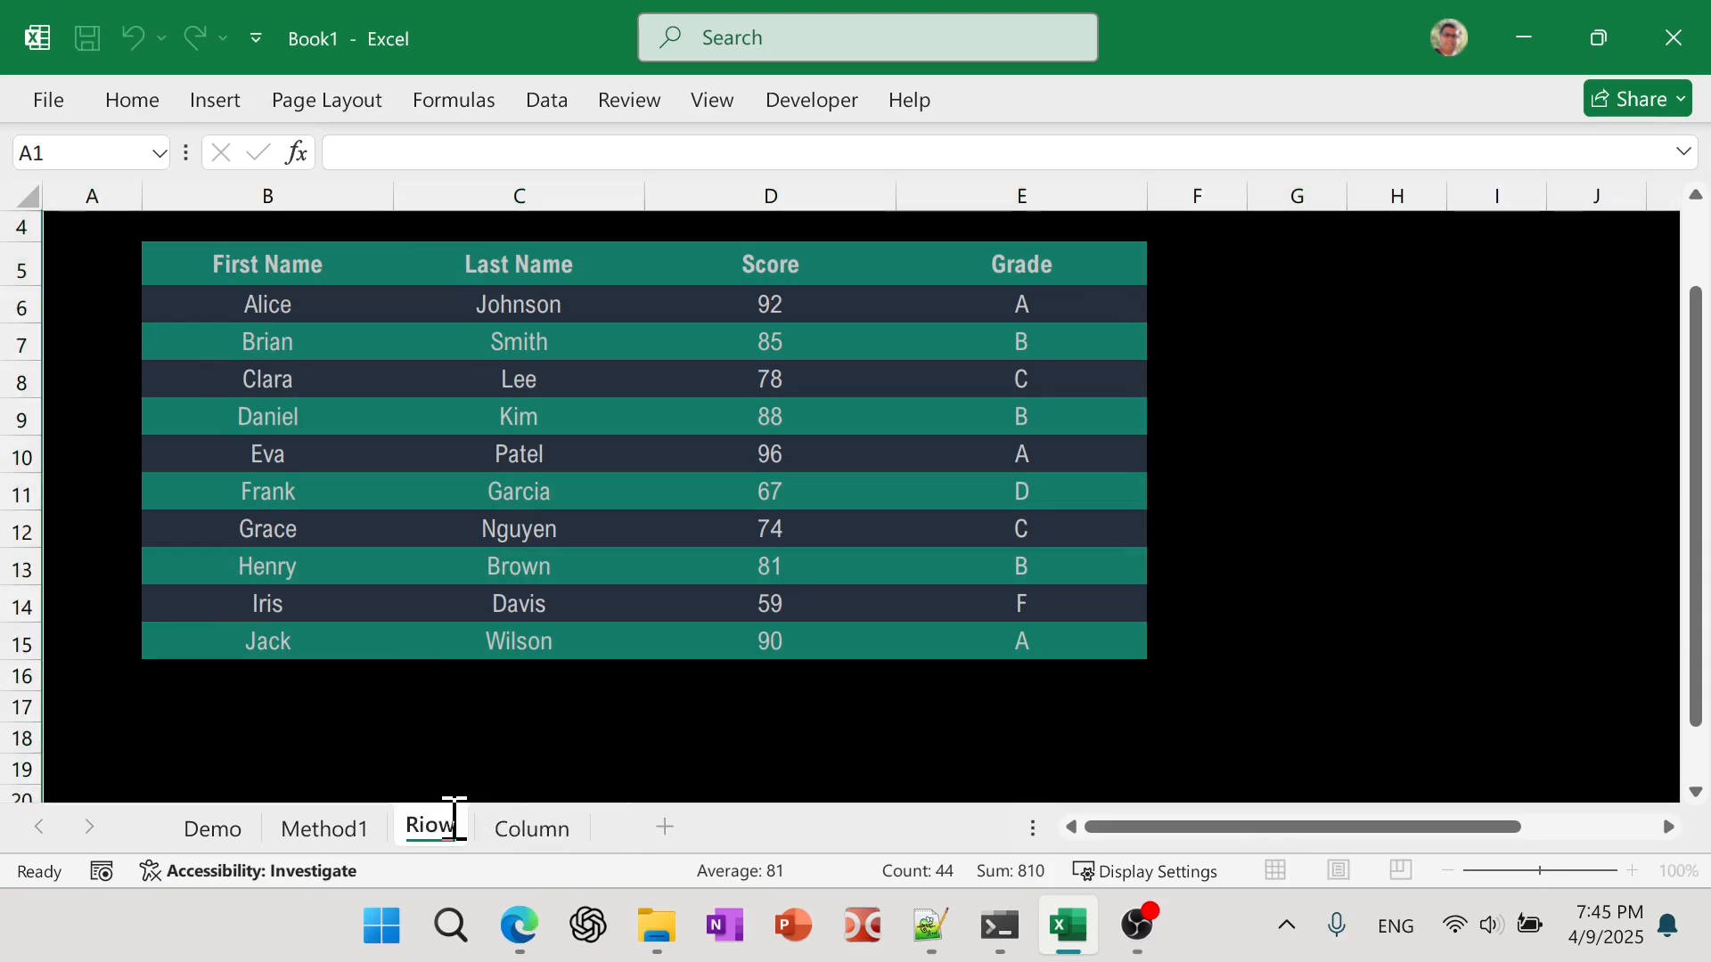
key("BackSpace")
key("BackSpace")
type("ow")
key("Return")
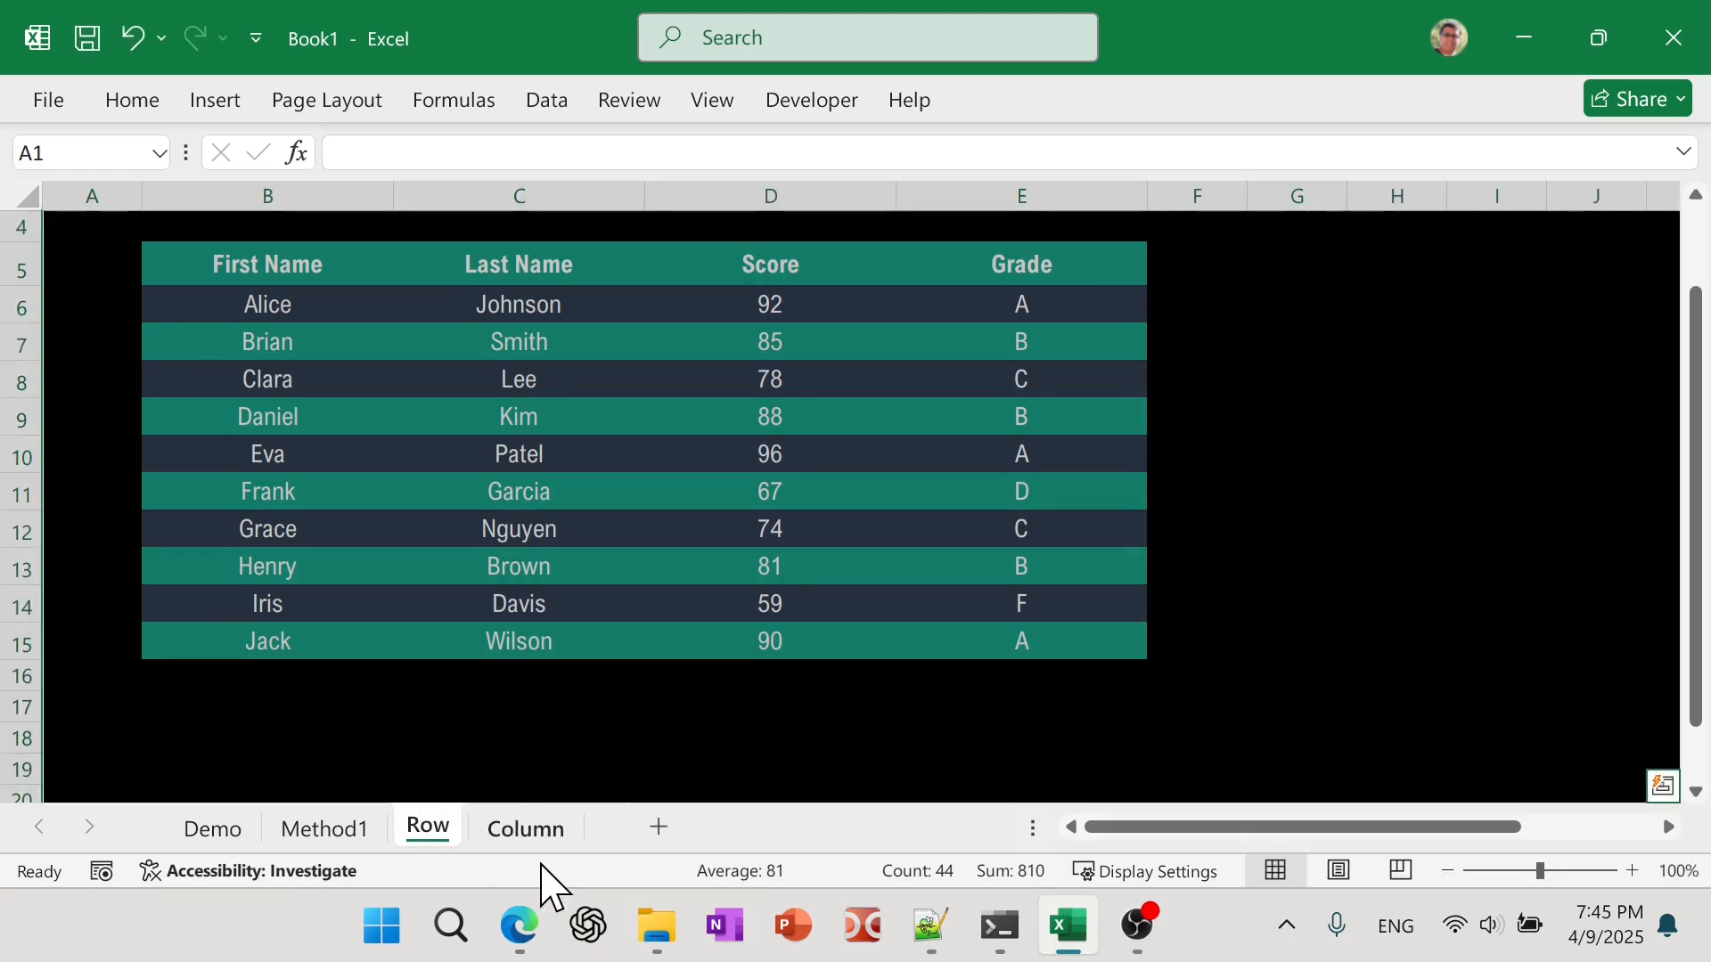
left_click(551, 838)
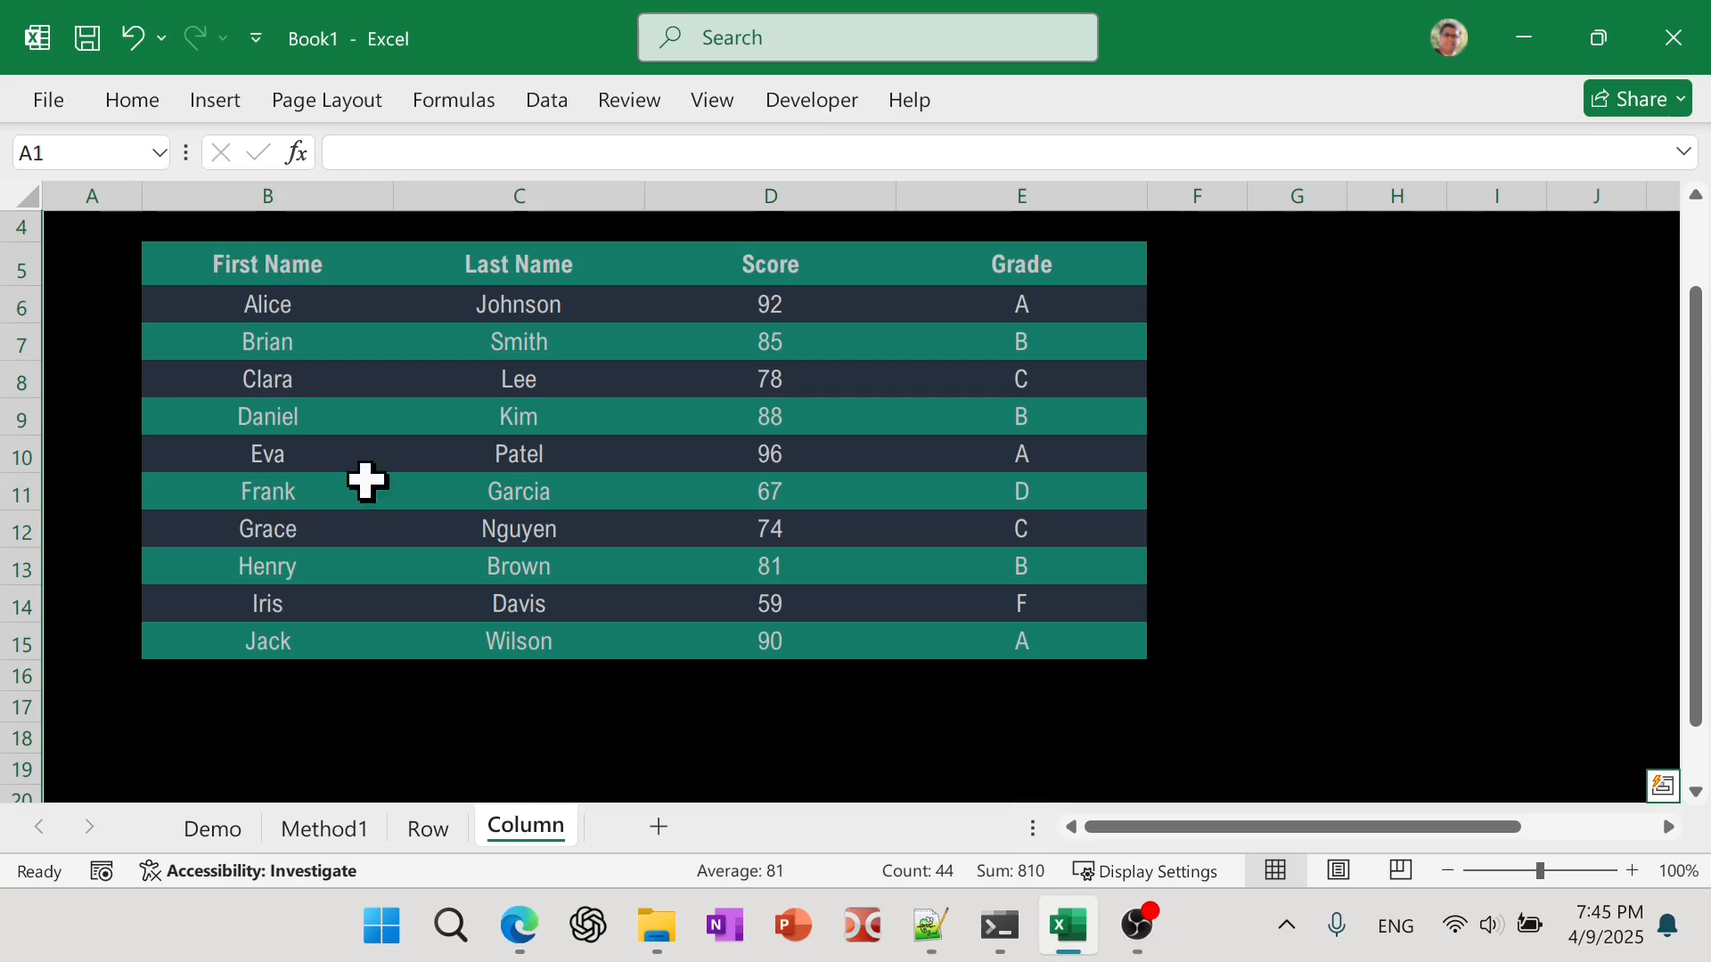
left_click(125, 109)
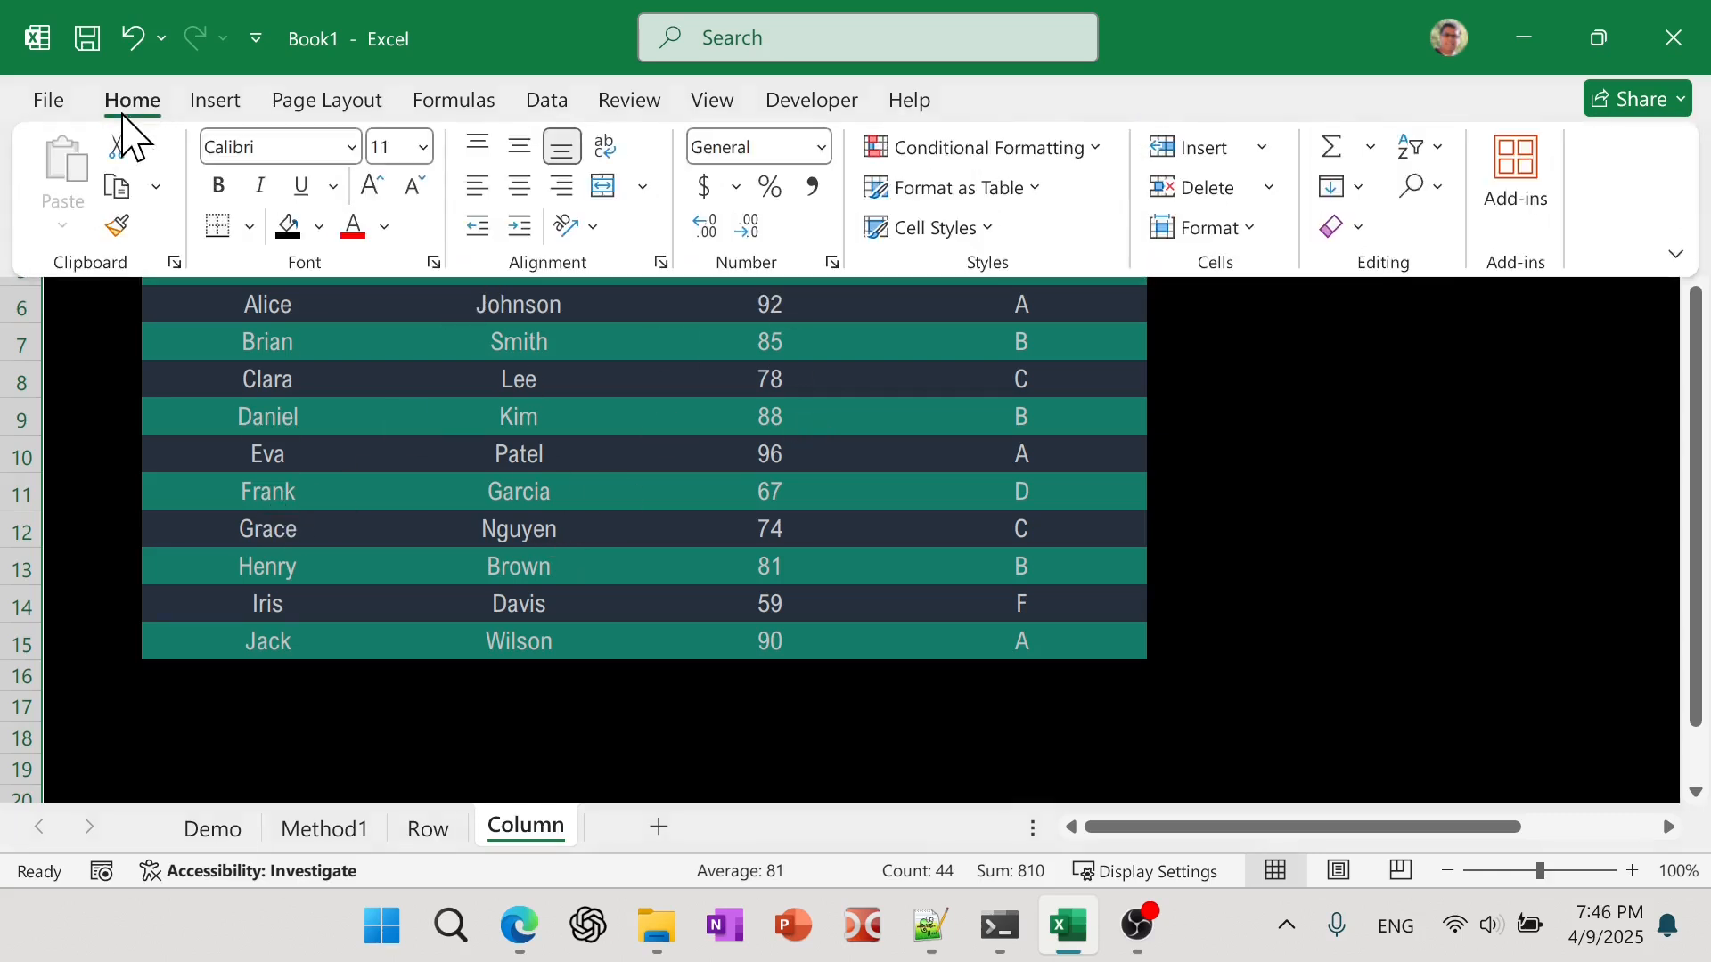
left_click(1094, 149)
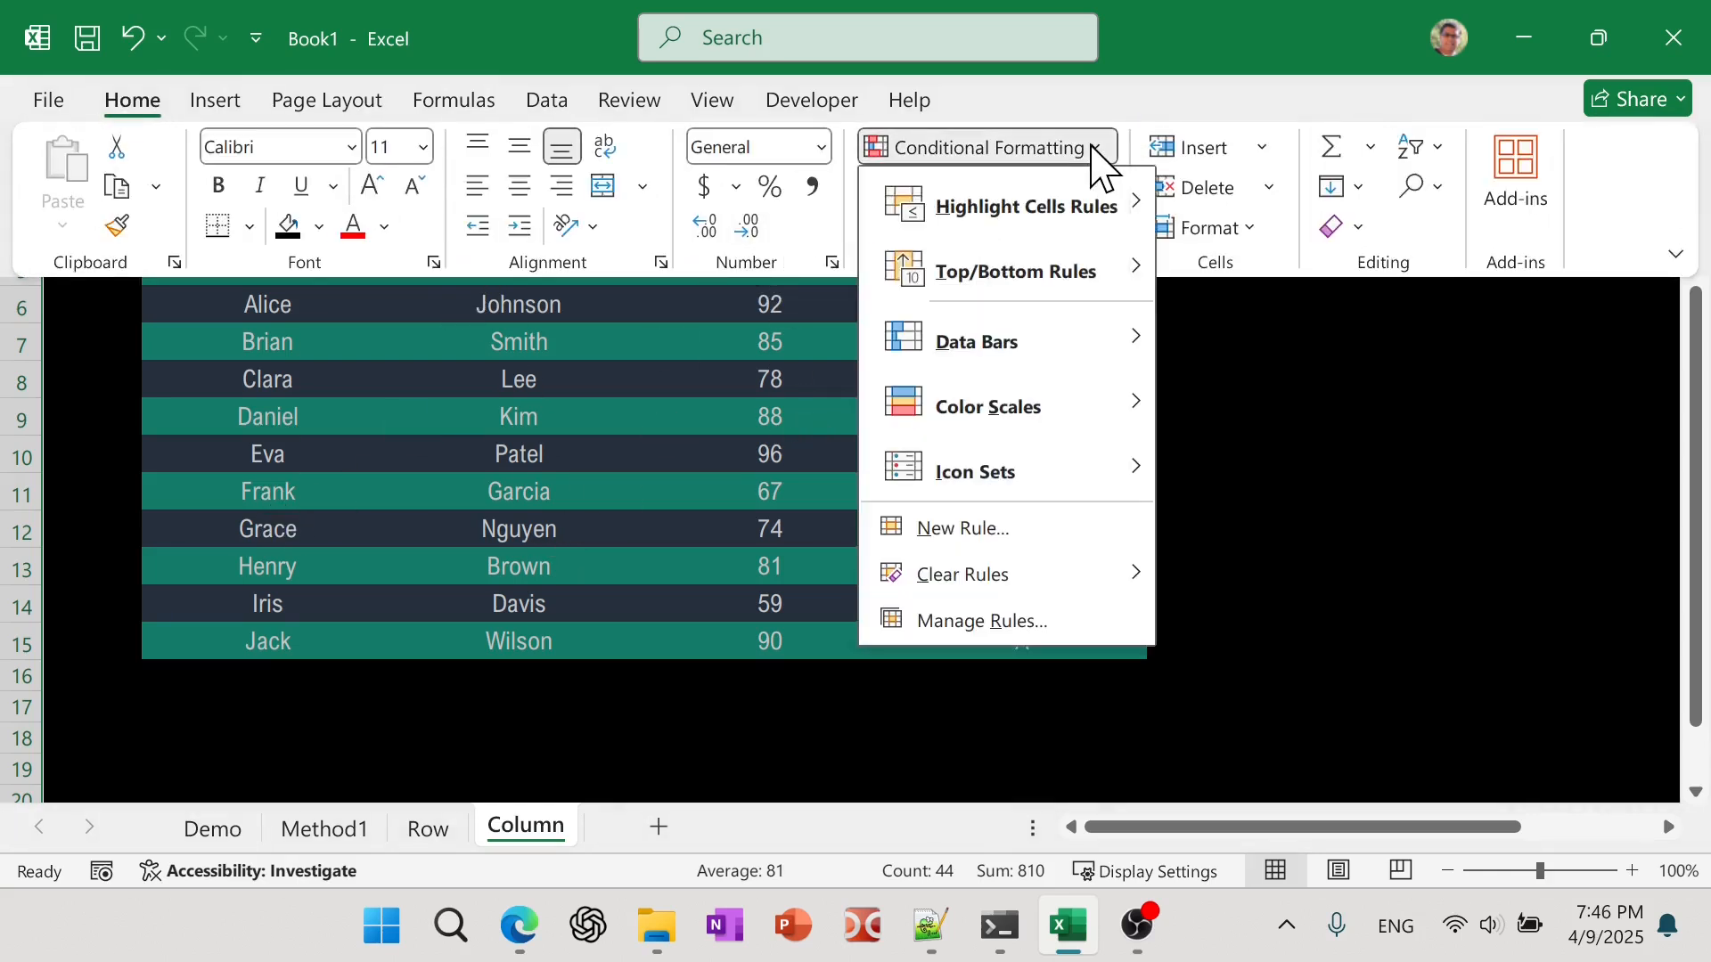
left_click(1019, 627)
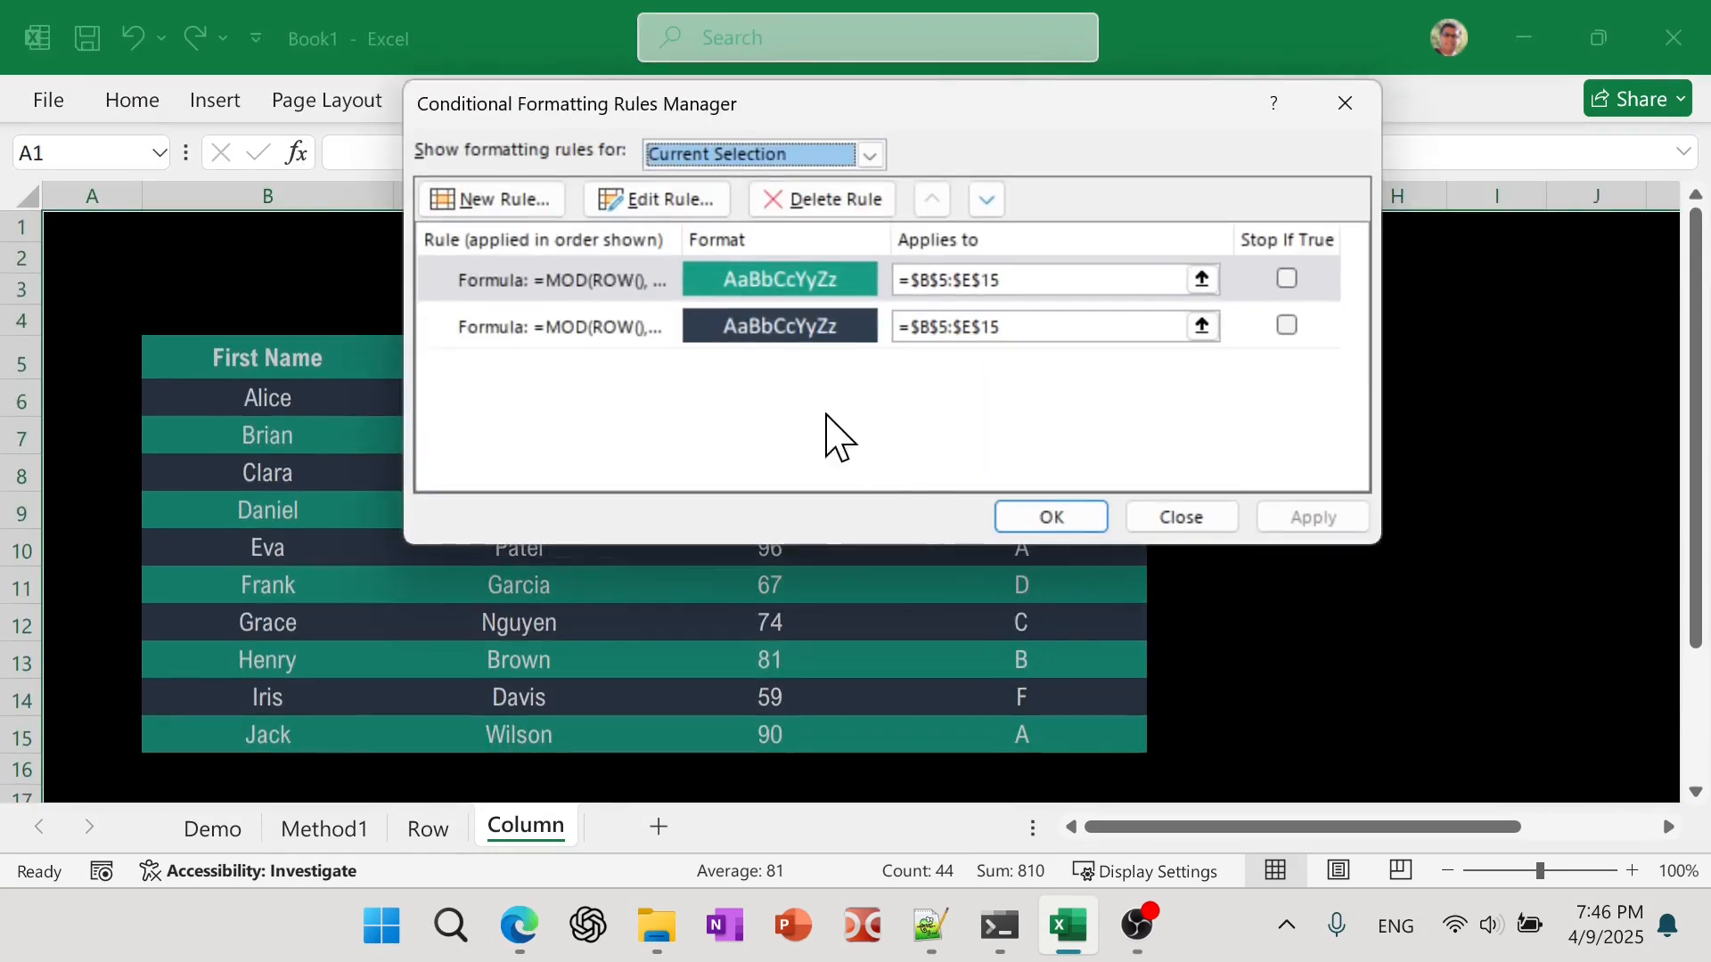
left_click(1178, 521)
For the table range B5:E15, change the green conditional formatting rule's formula to =MOD(COLUMN(), 2) = 1.
left_click_drag(236, 361, 1081, 723)
left_click(141, 105)
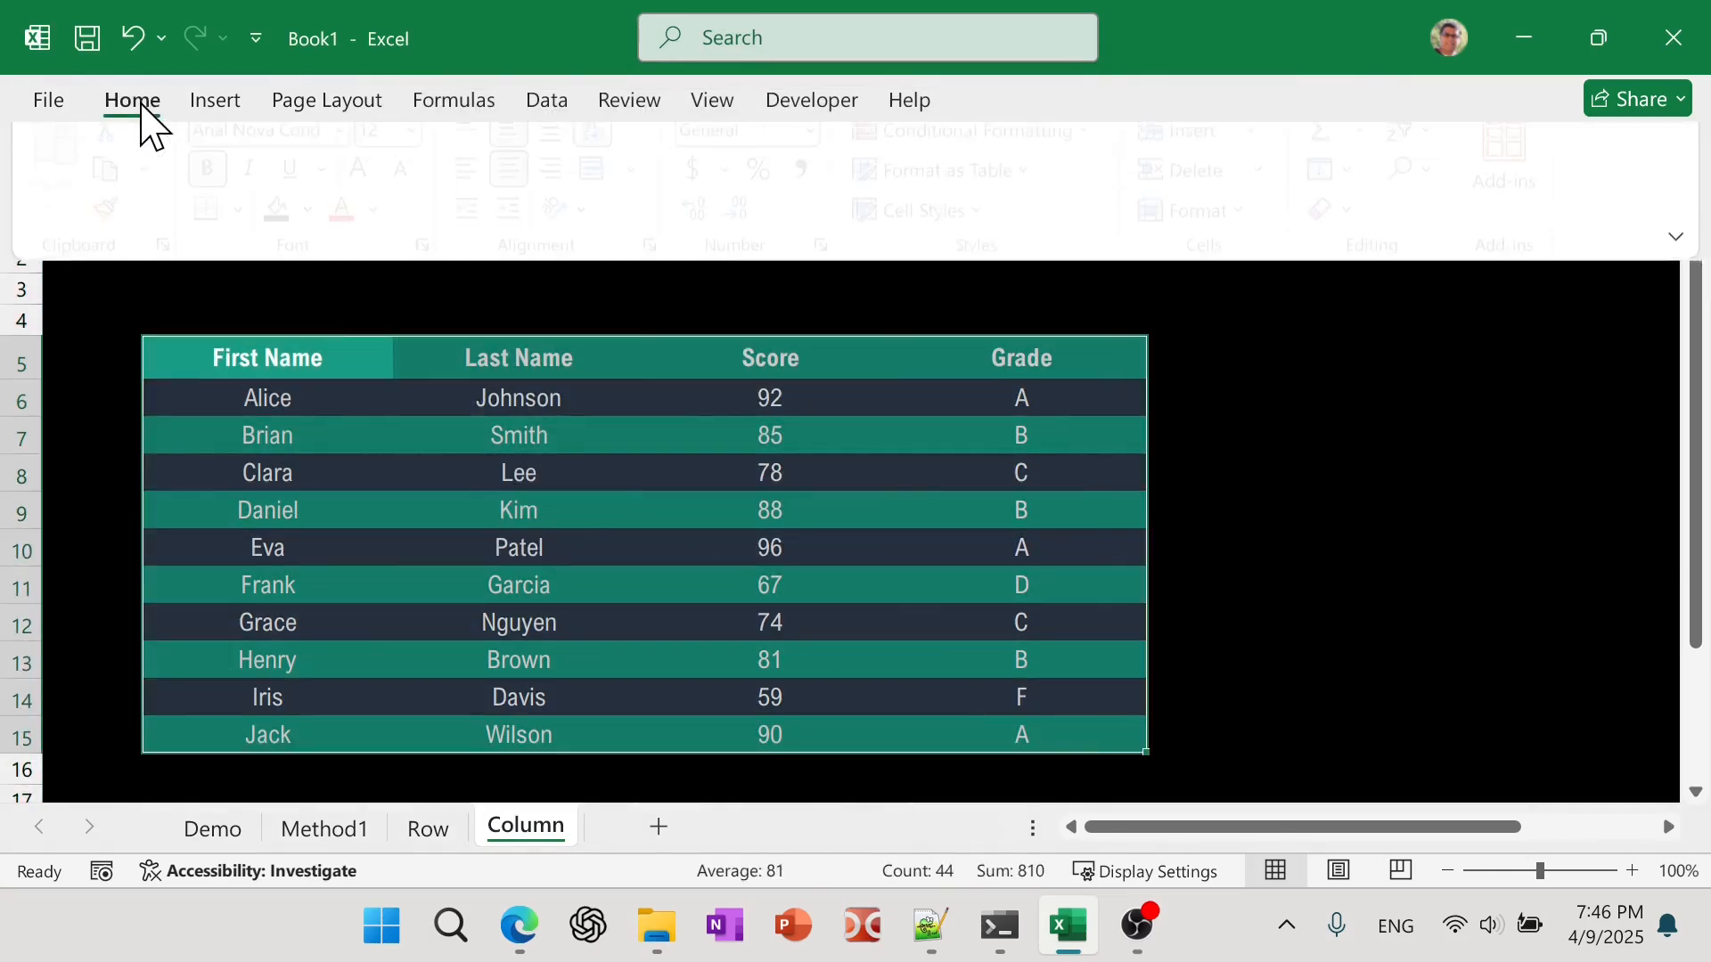
left_click(1075, 150)
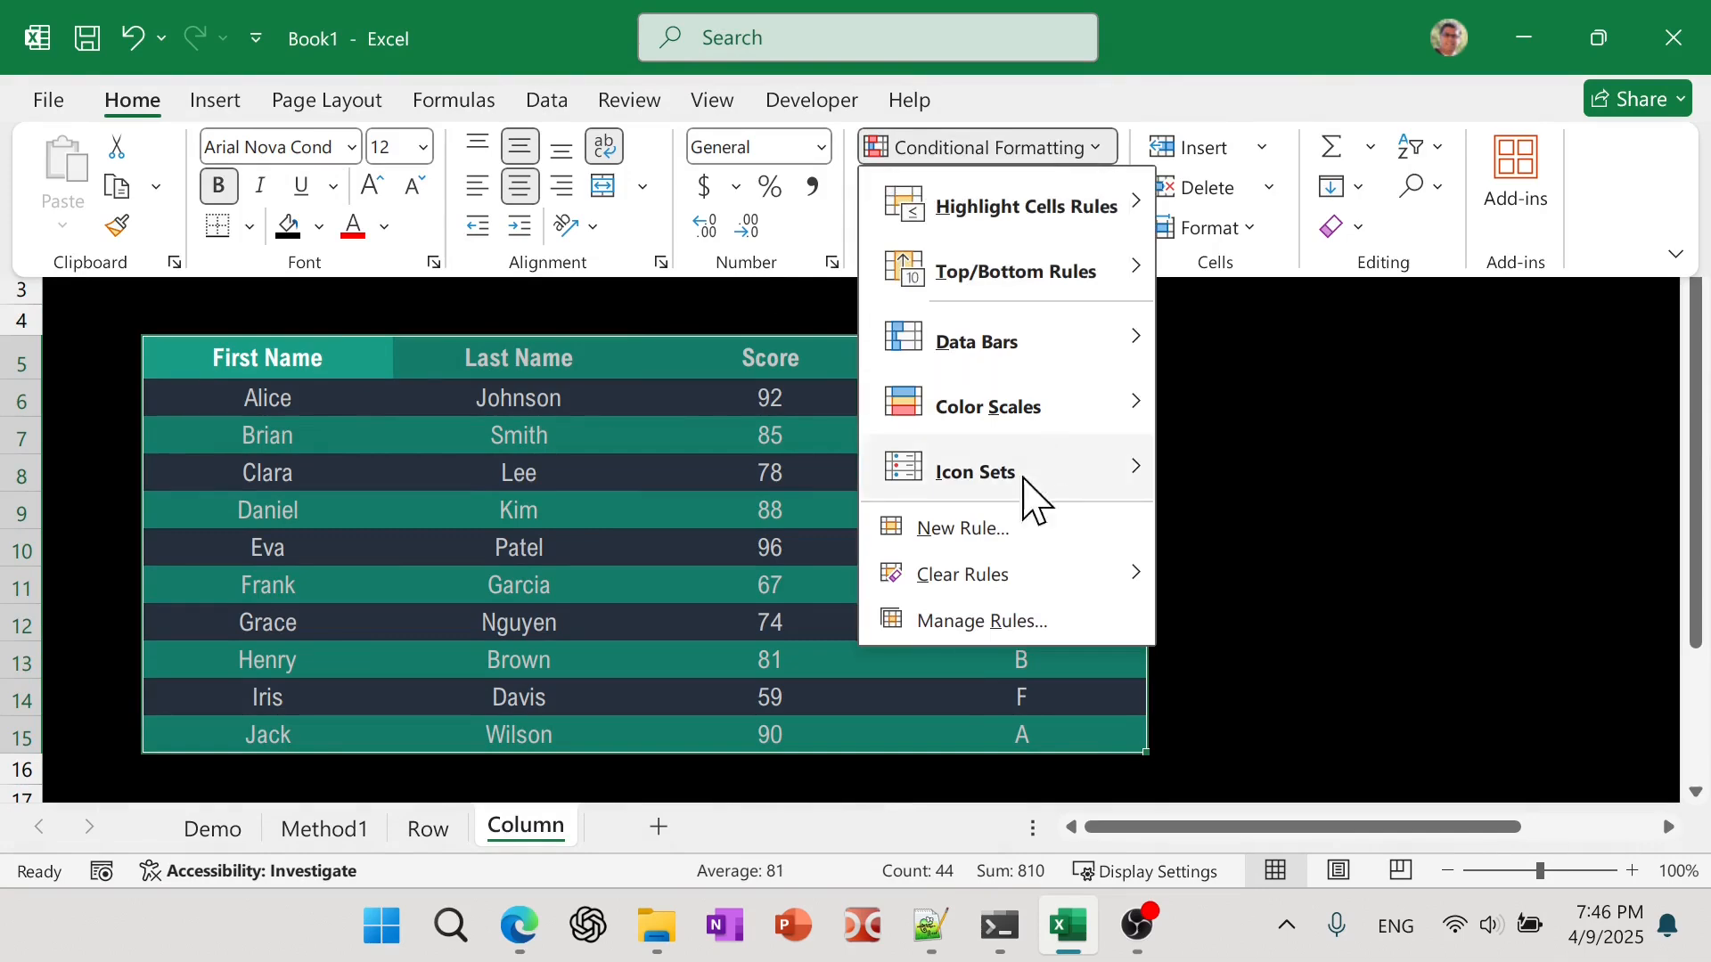
left_click(1002, 621)
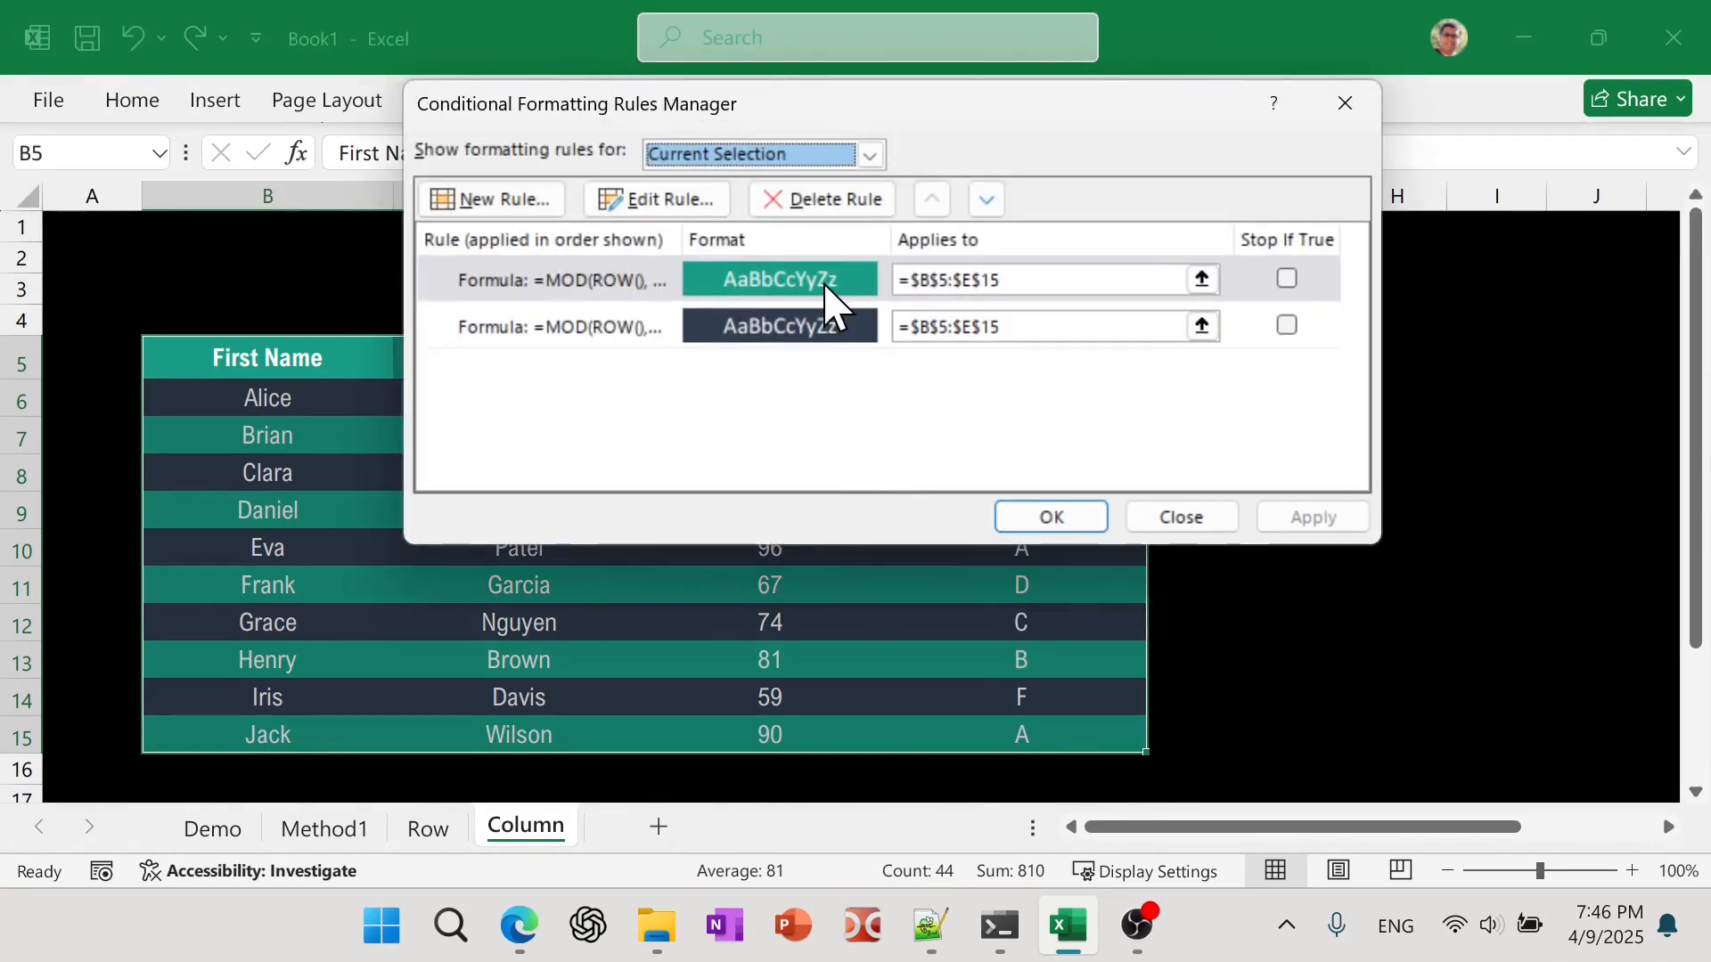
left_click(630, 285)
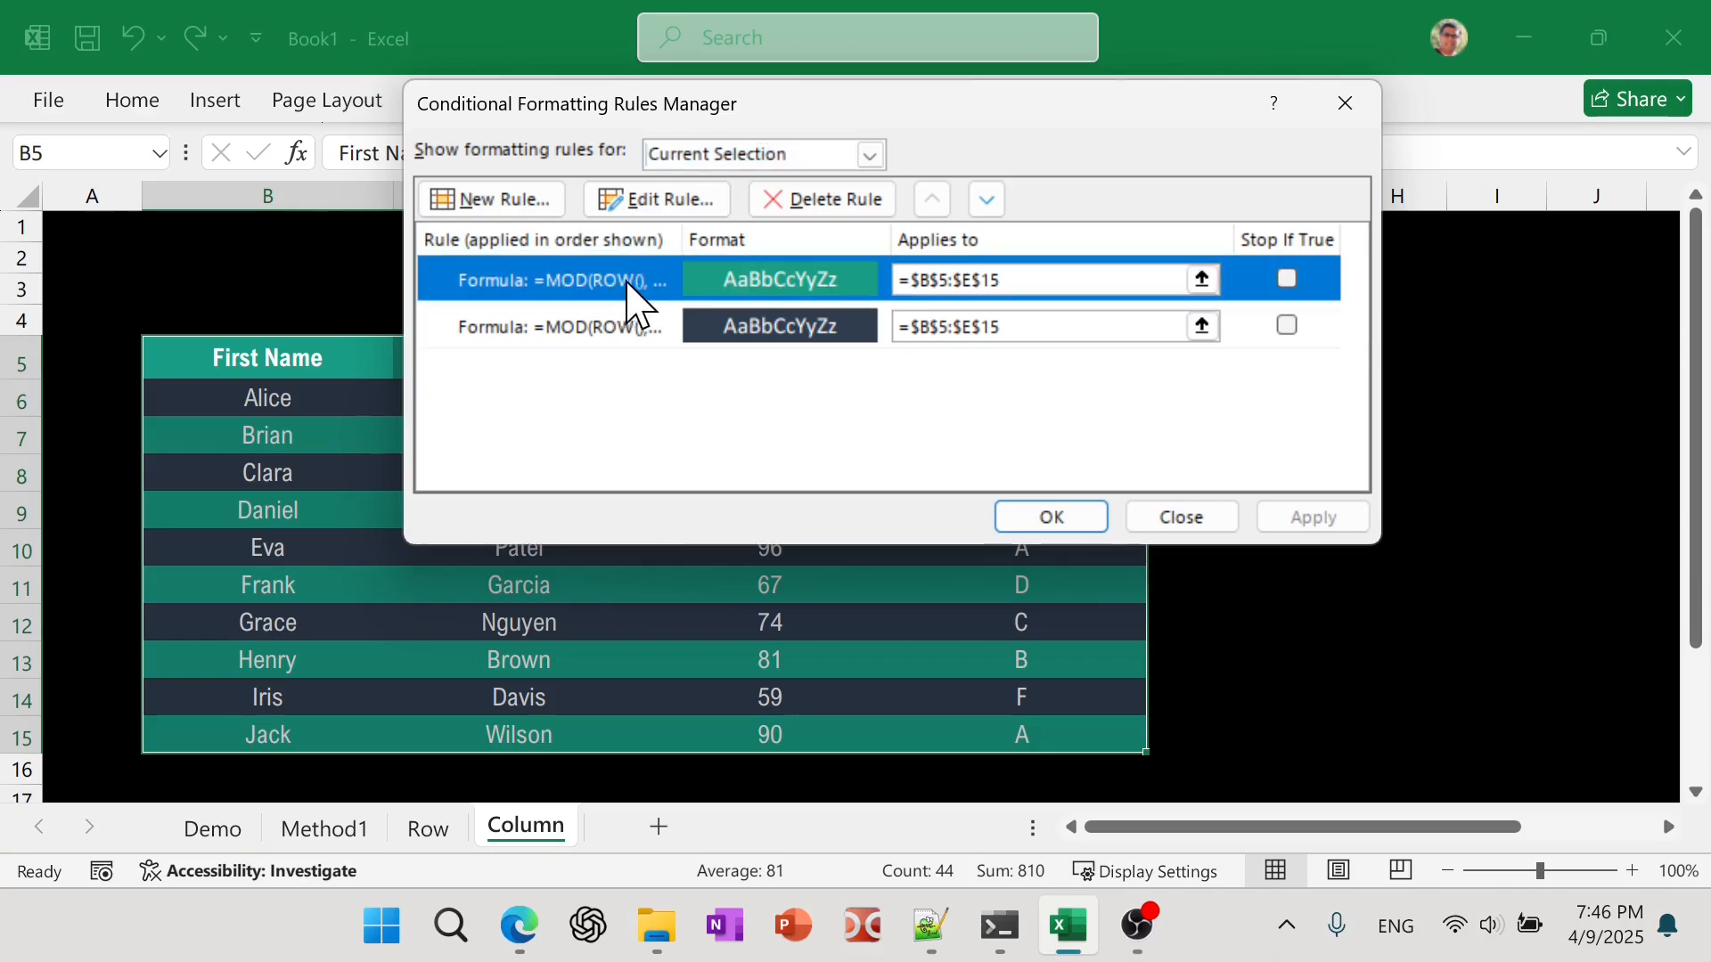
left_click(675, 203)
left_click(735, 433)
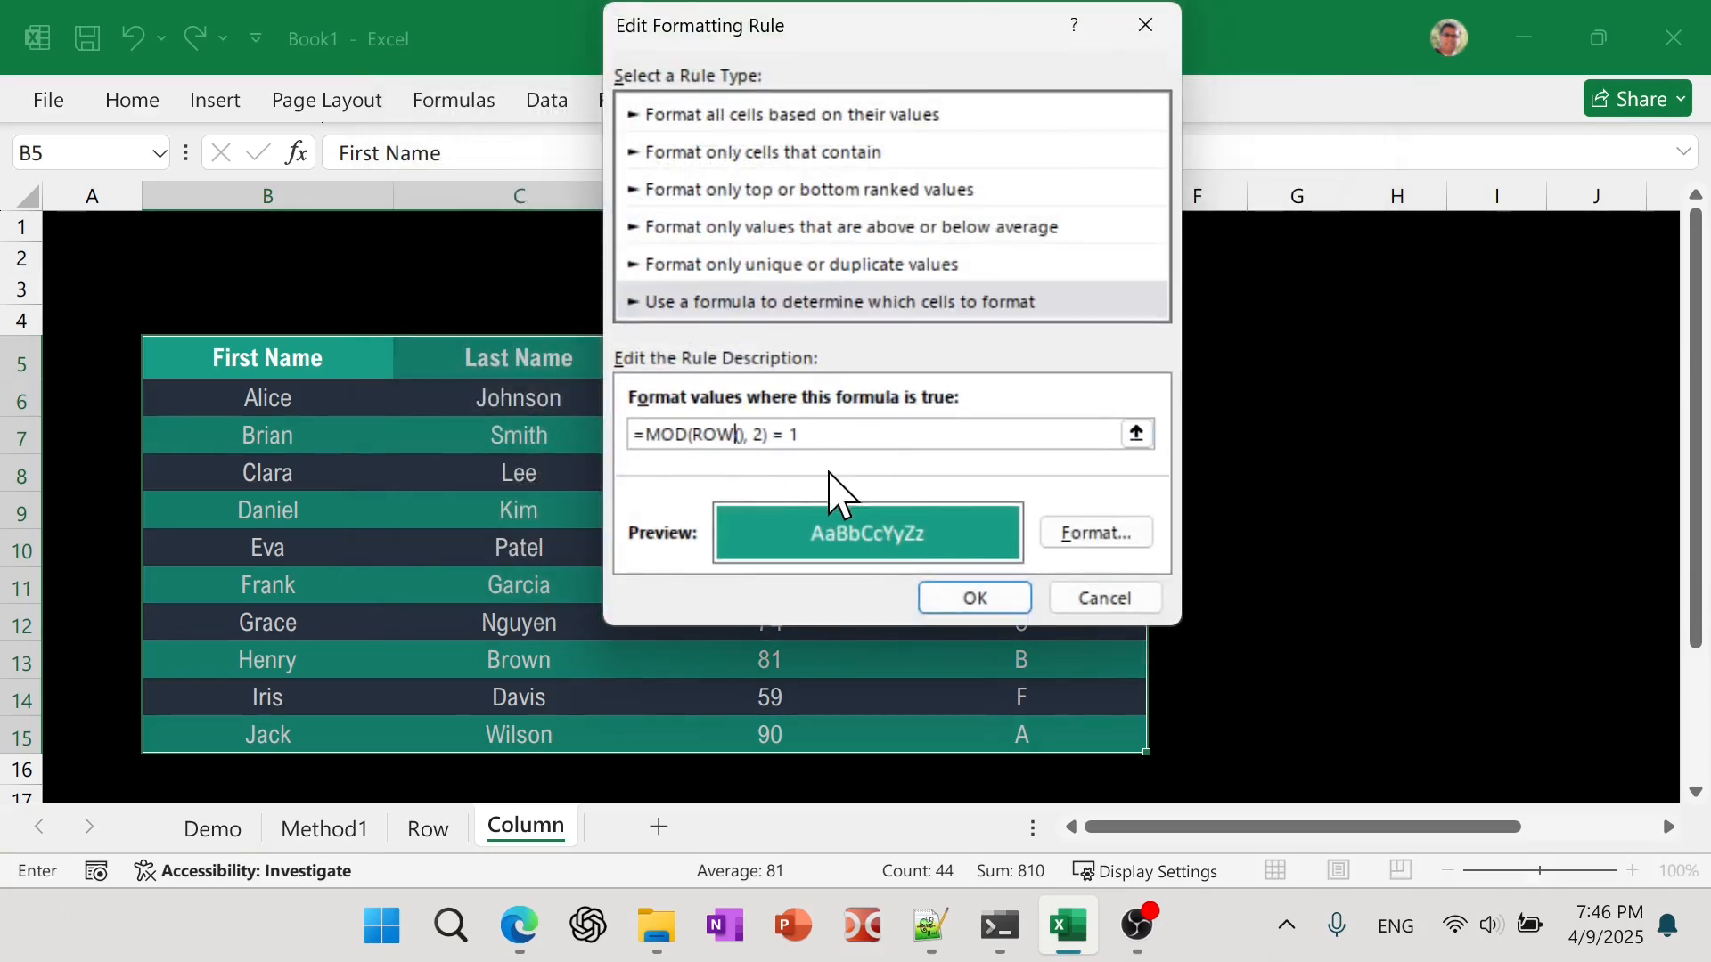
key("BackSpace")
key("BackSpace")
key("BackSpace")
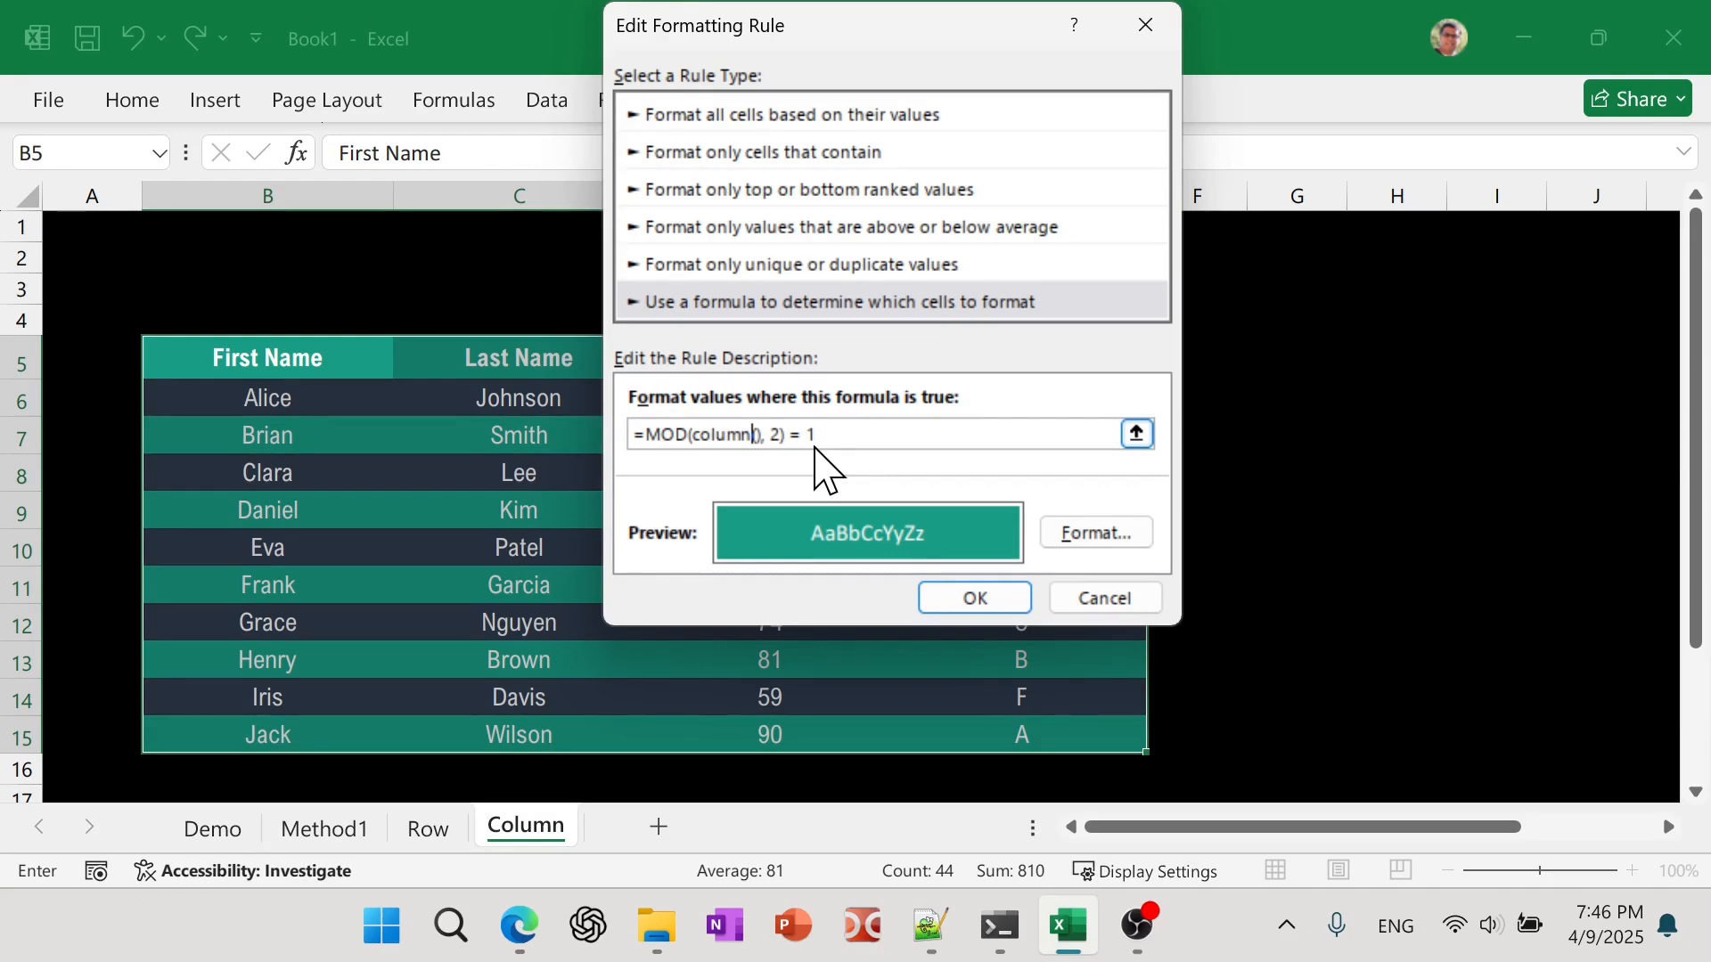
left_click(974, 603)
Change the dark rule's formula to =MOD(COLUMN(),2)=0, apply the rule changes, and compare the Row sheet with the Column sheet.
left_click(788, 326)
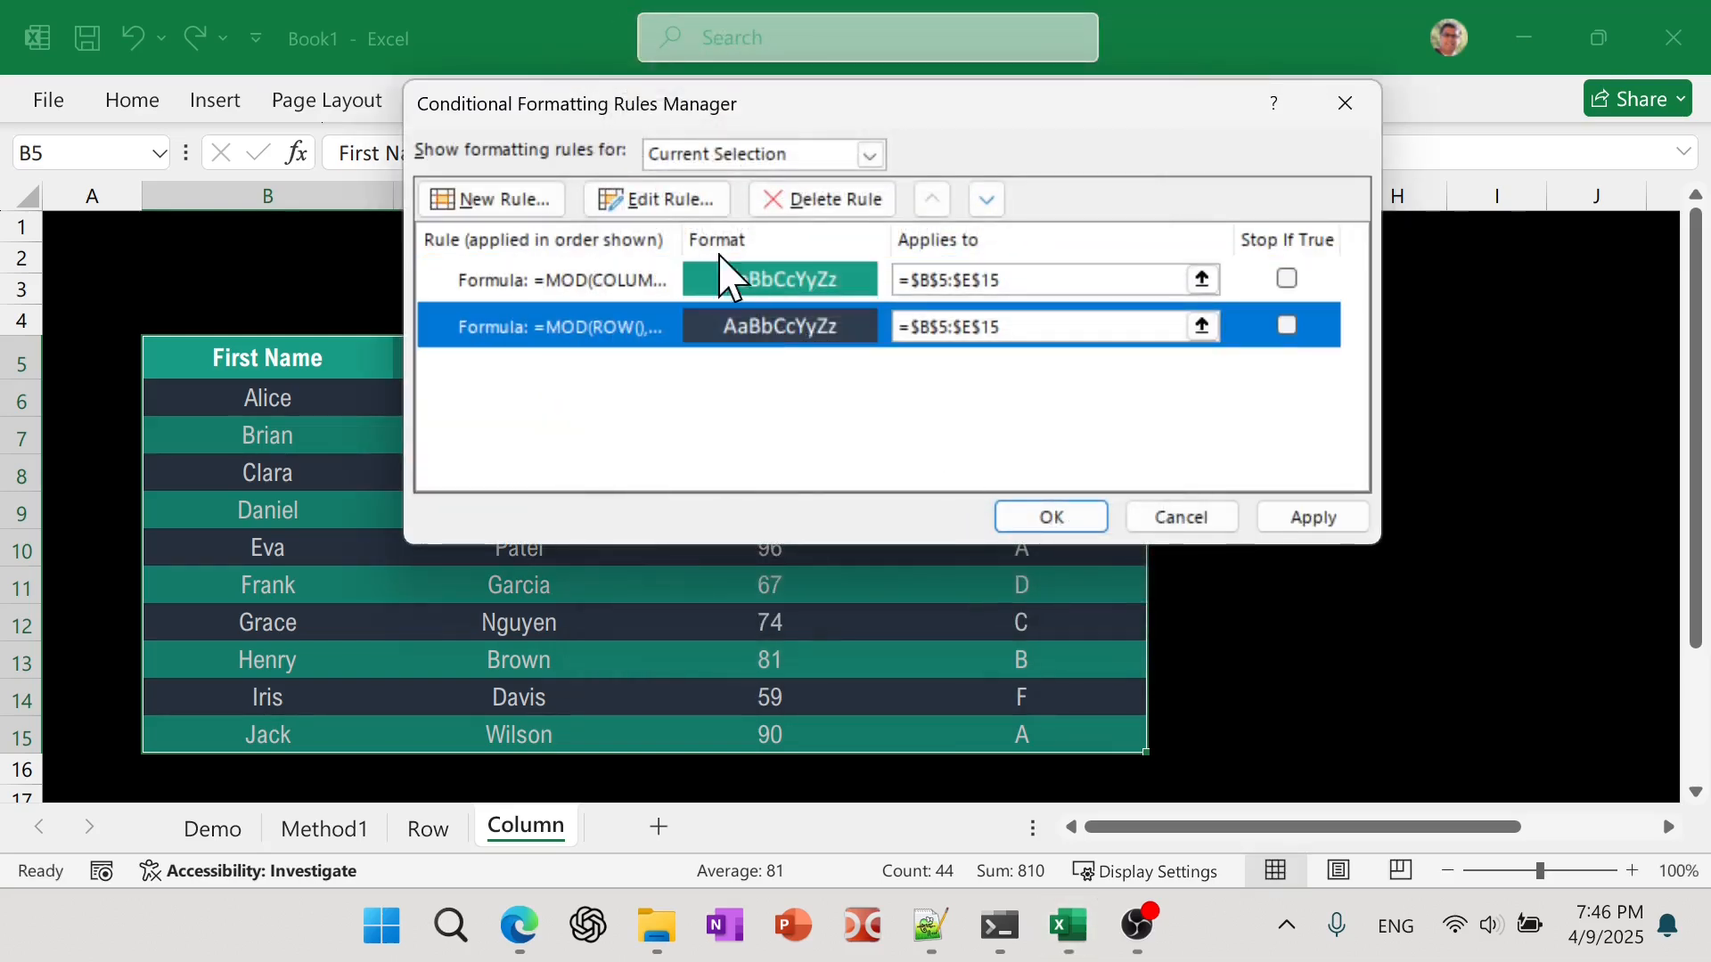
left_click(664, 201)
left_click(734, 434)
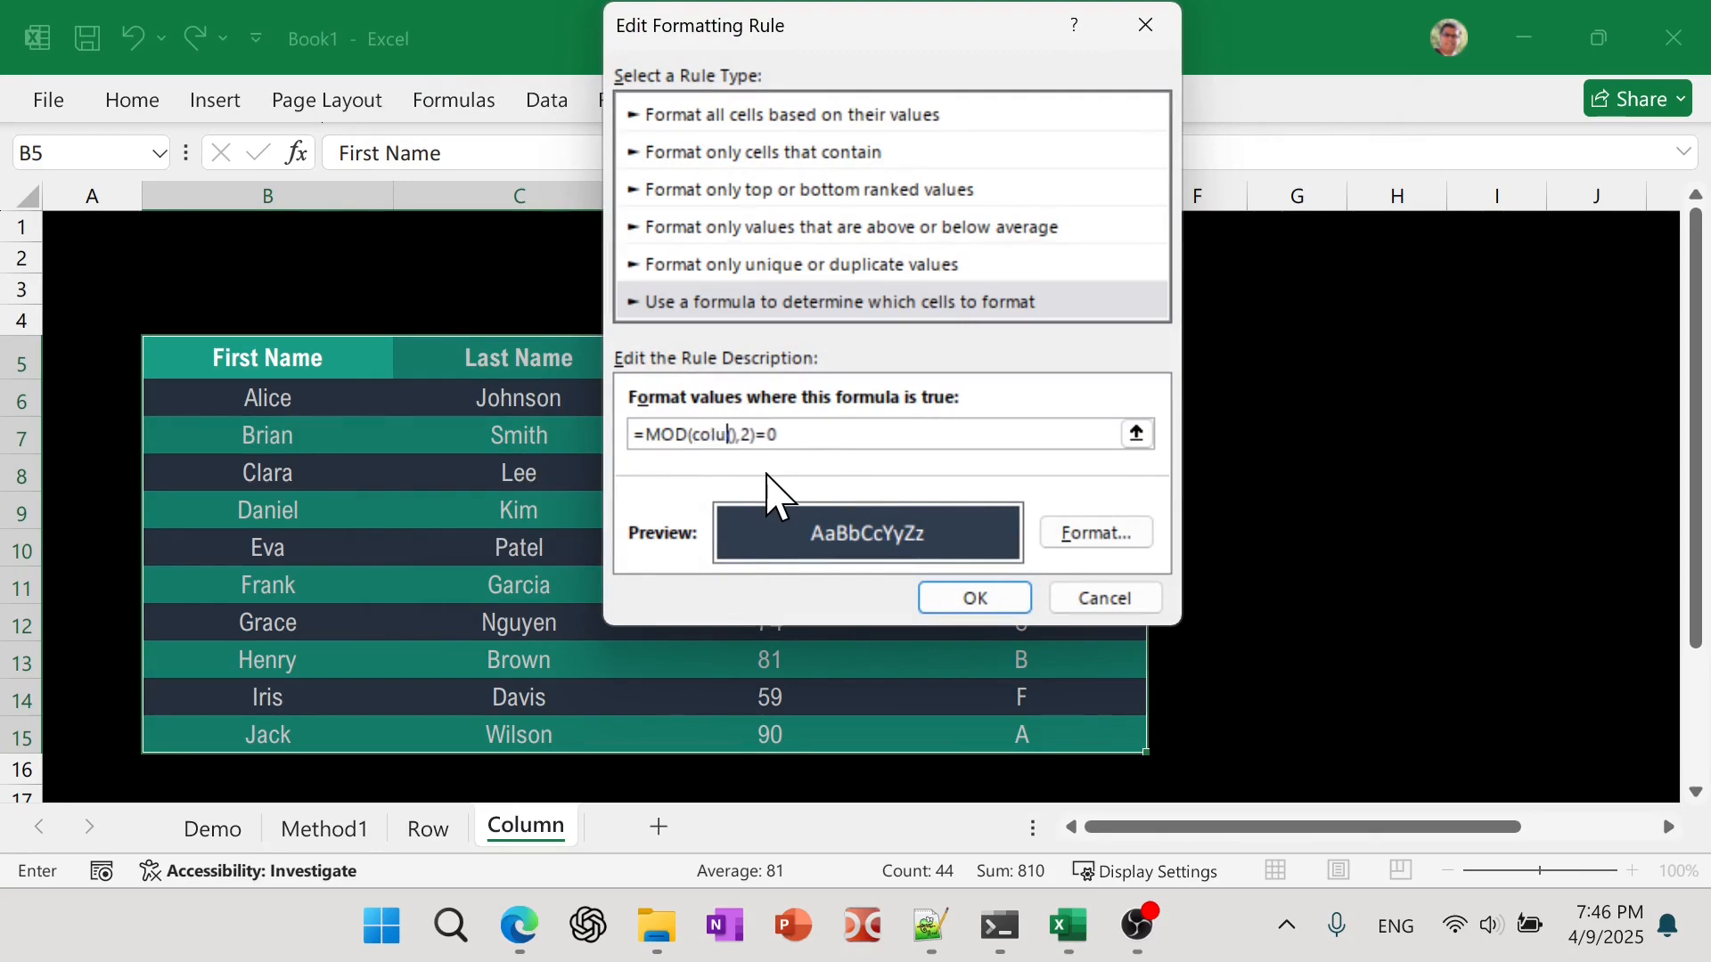
left_click(956, 599)
left_click(1294, 526)
left_click(1091, 521)
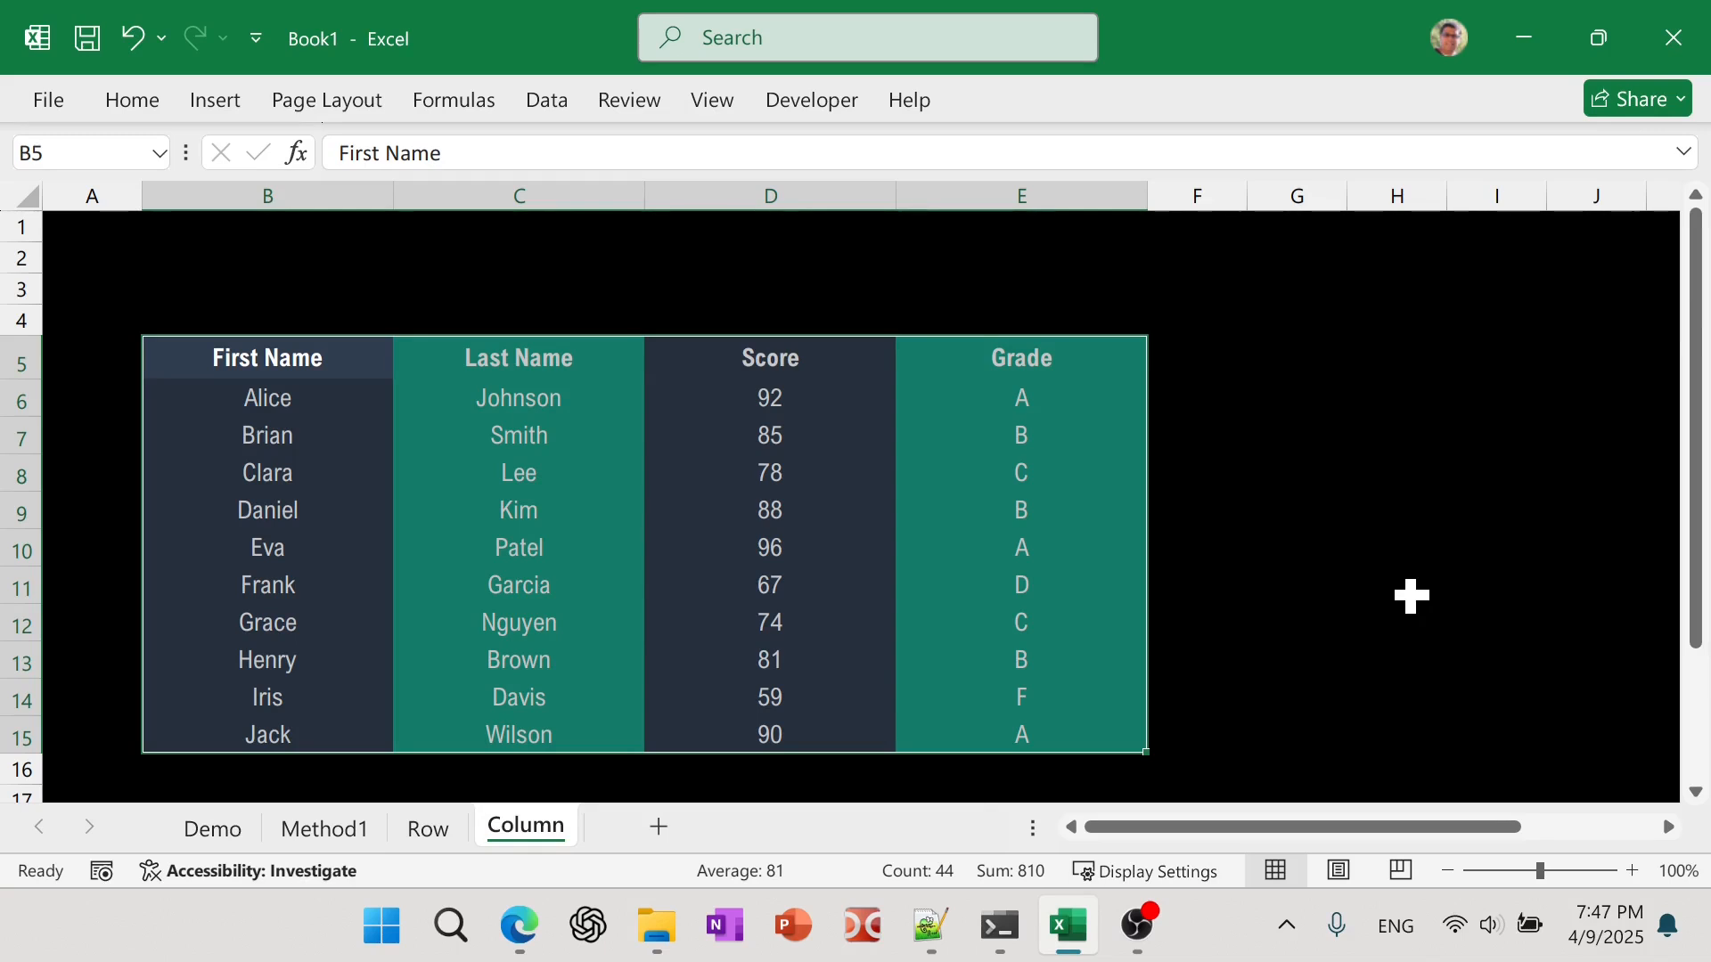
left_click(429, 836)
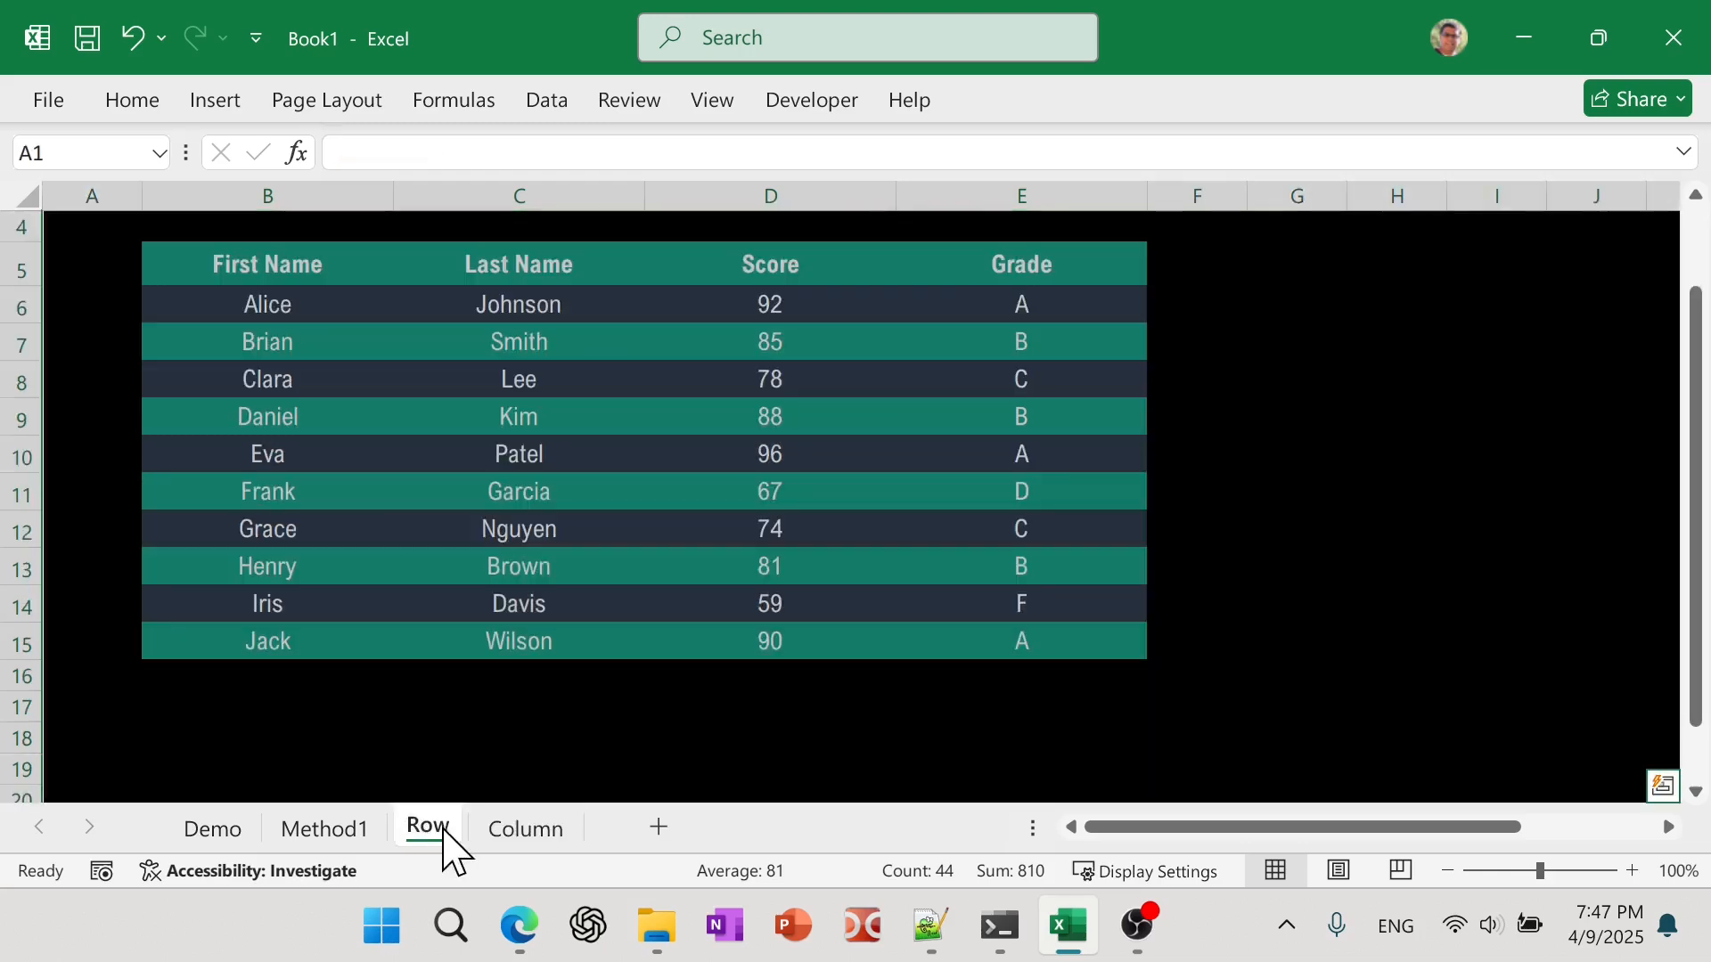
left_click(528, 833)
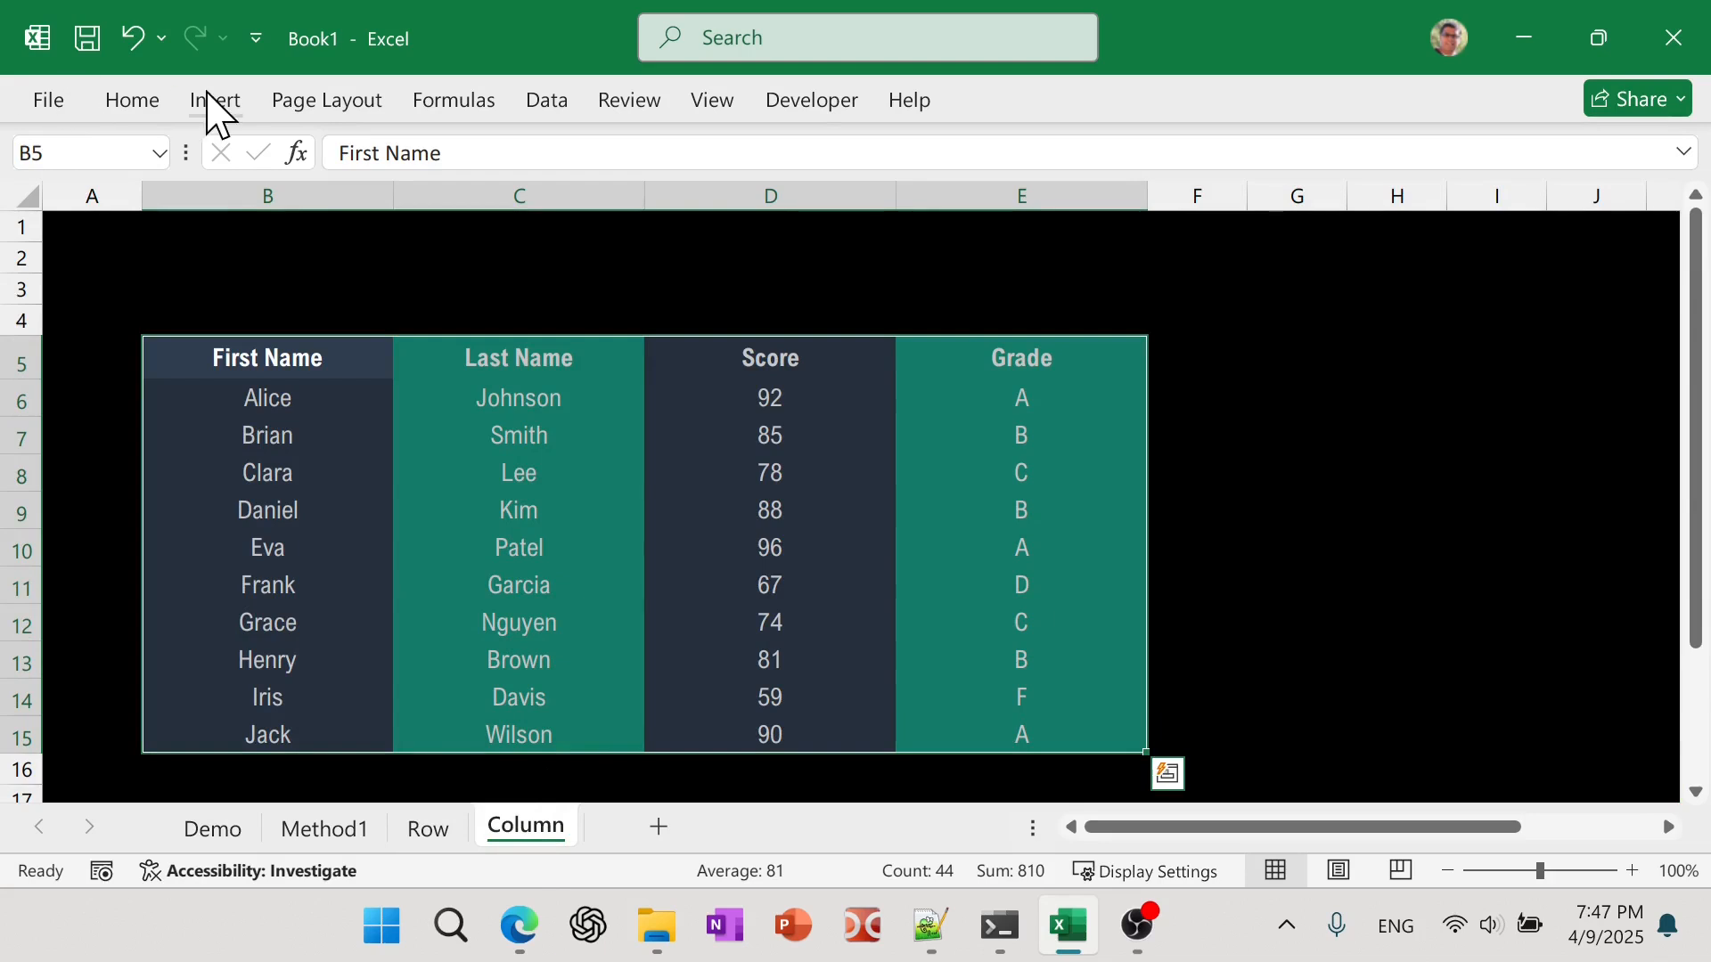